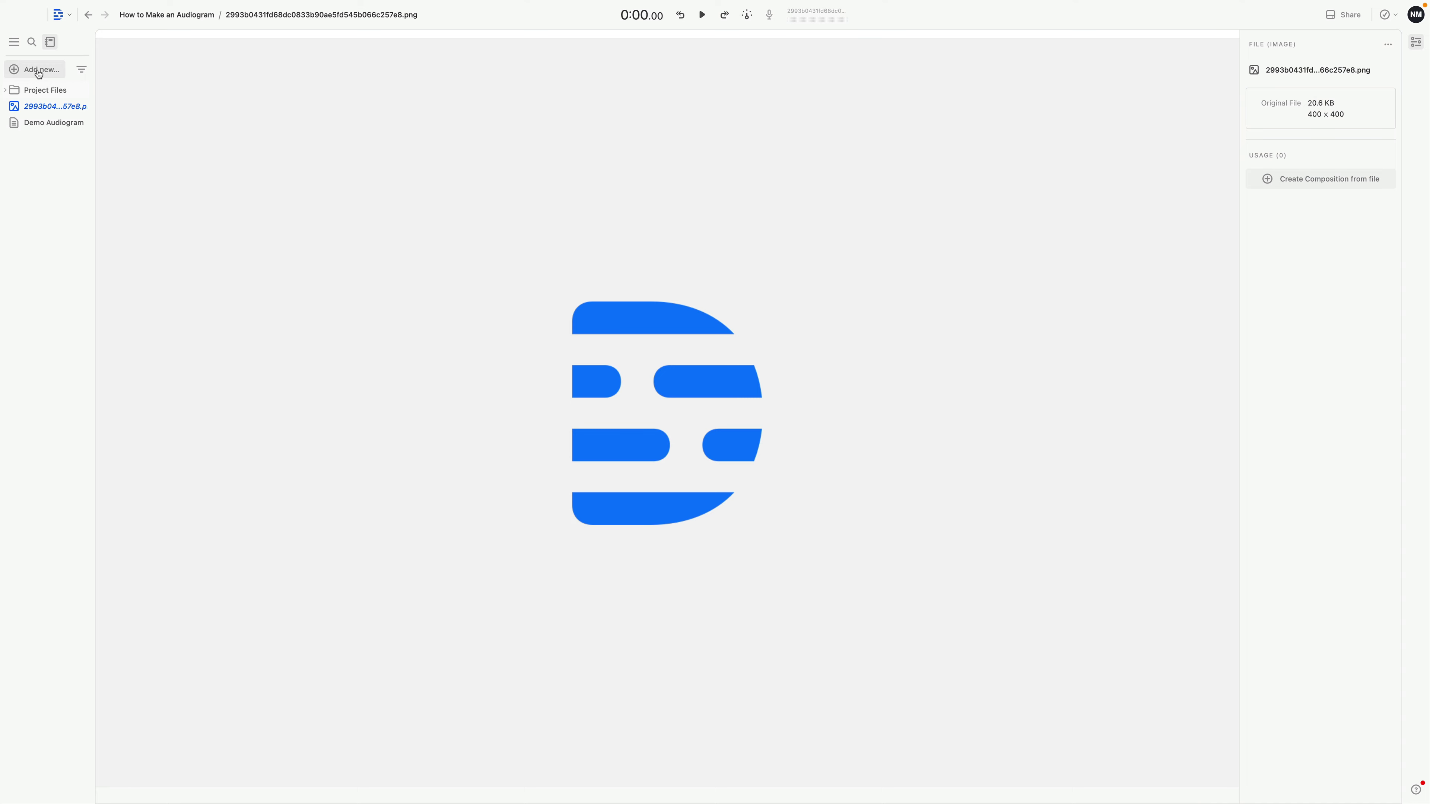
Create a new composition in the project and name it "Demo for YT"
{"action": "left_click", "coordinate": [39, 74]}
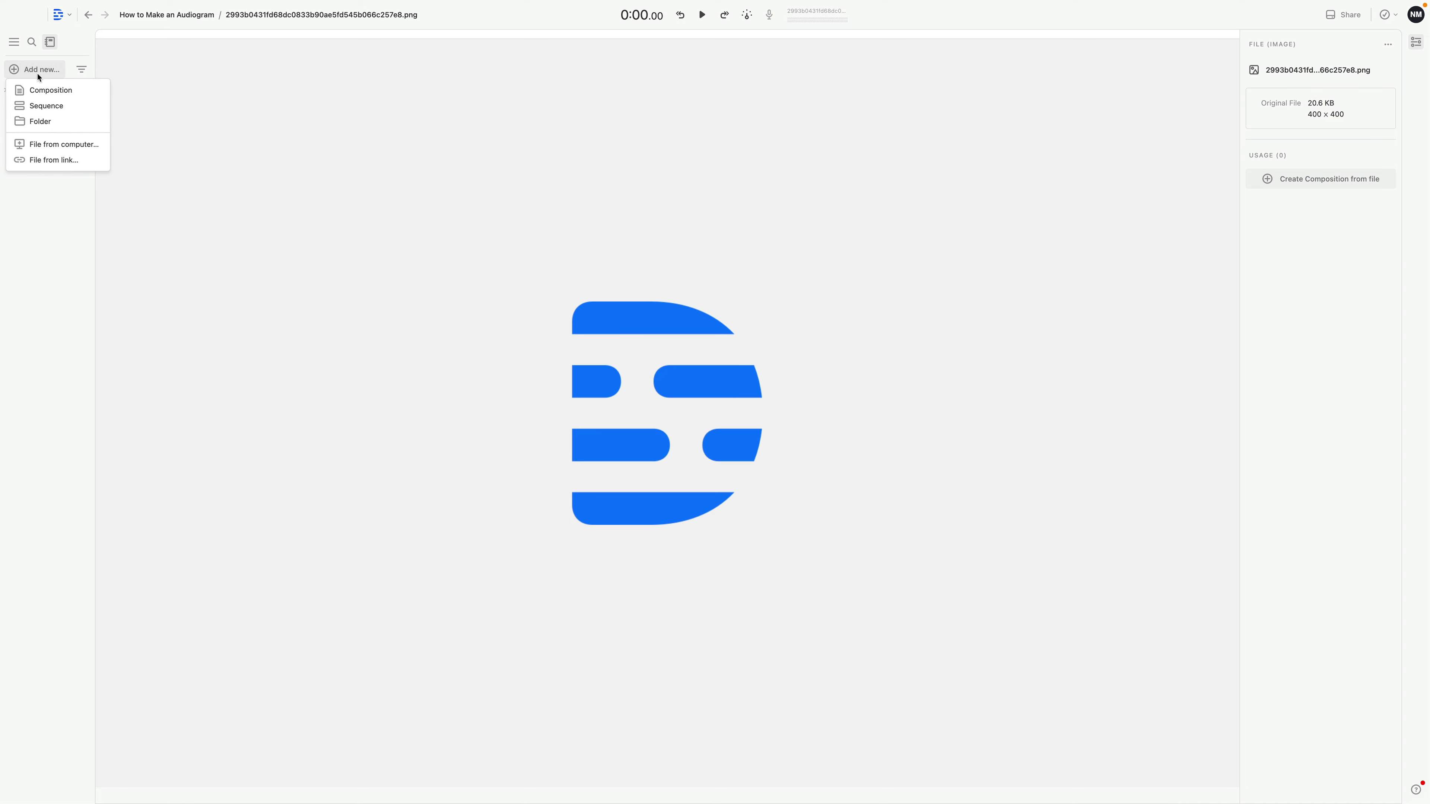
{"action": "left_click", "coordinate": [58, 95]}
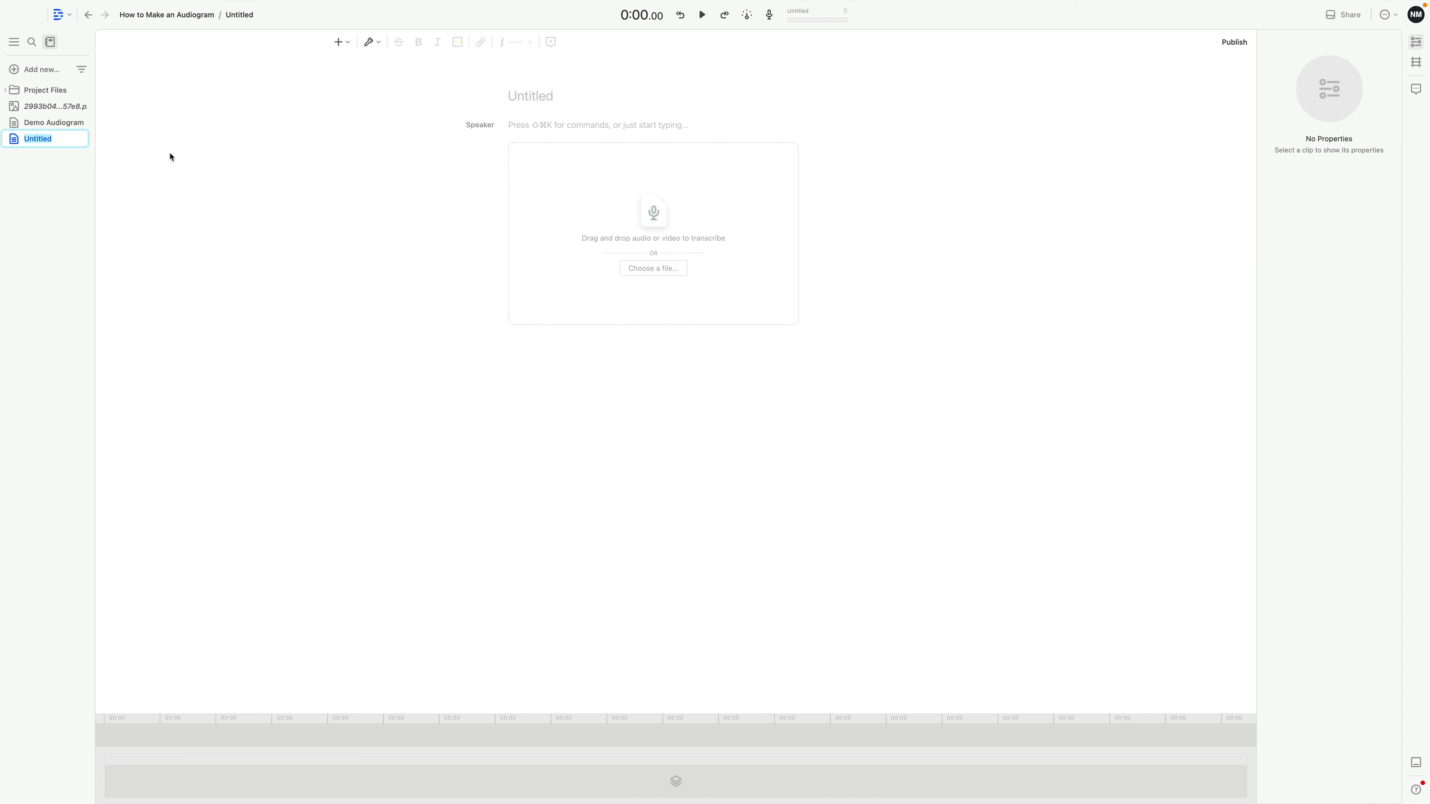
{"action": "type", "text": "Demo for YT"}
{"action": "key", "text": "Return"}
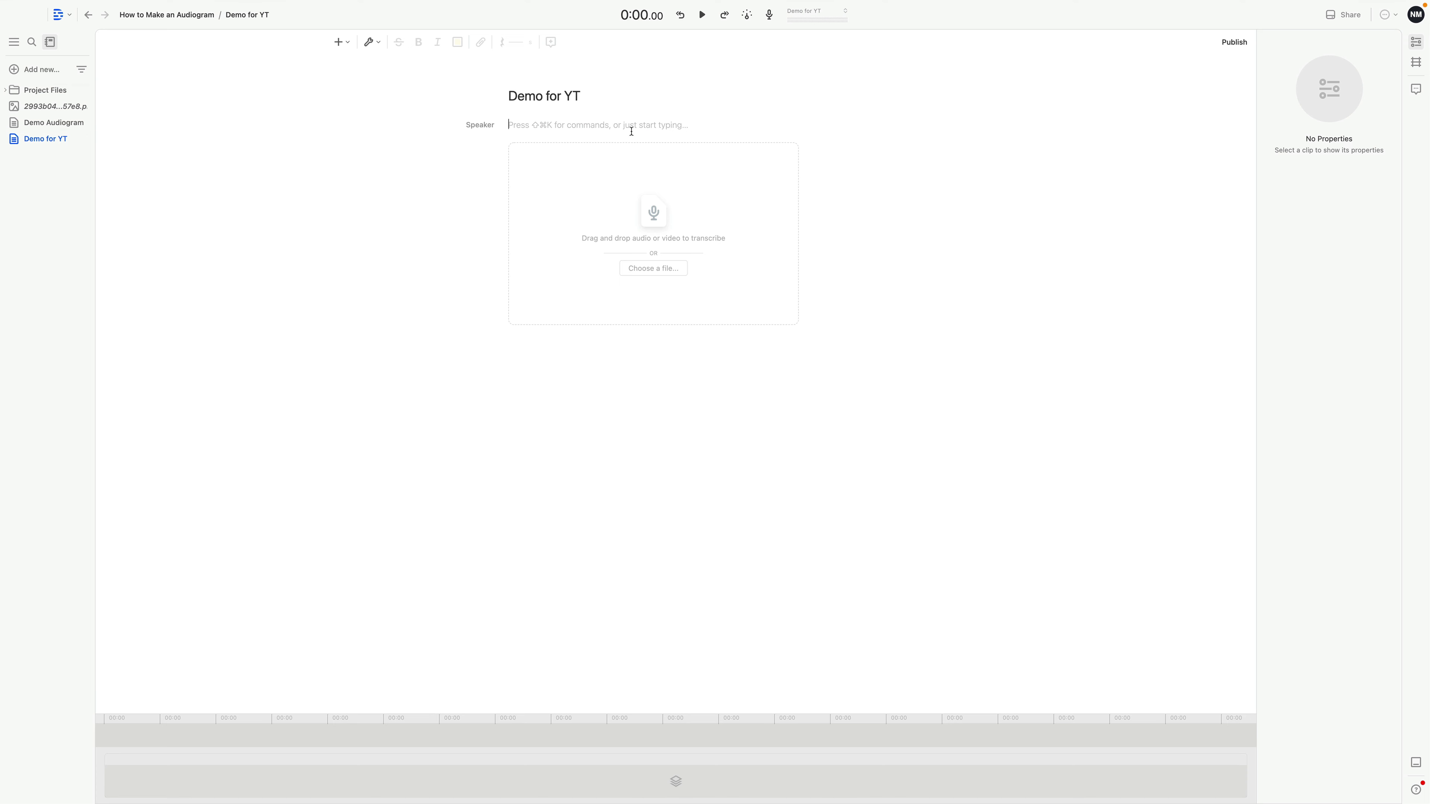
Import the audio file "How to Make an Audiogram.aiff" from the Desktop into the composition for transcription
{"action": "left_click", "coordinate": [659, 270]}
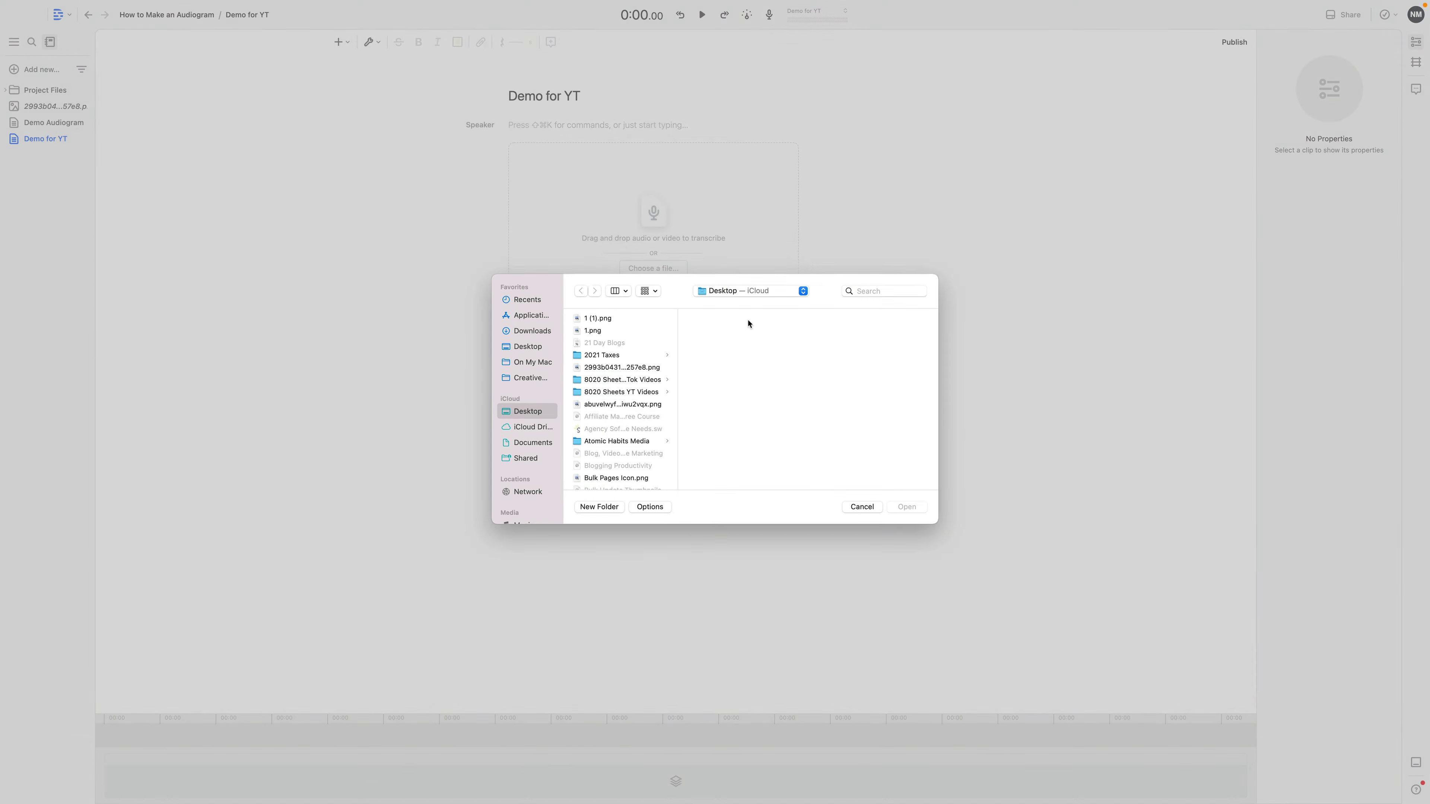
{"action": "scroll", "coordinate": [641, 415], "scroll_direction": "down", "scroll_amount": 8}
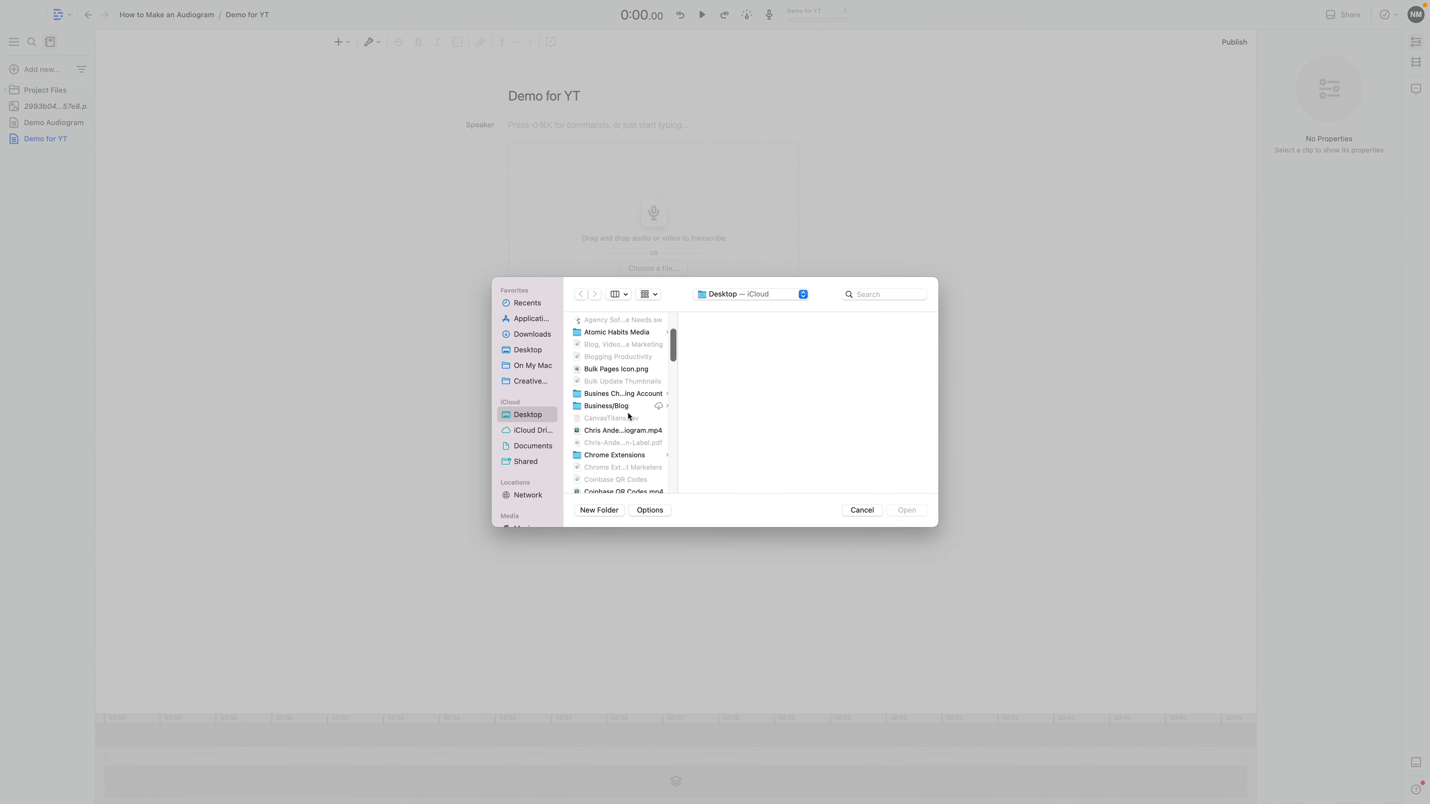
{"action": "scroll", "coordinate": [629, 414], "scroll_direction": "down", "scroll_amount": 5}
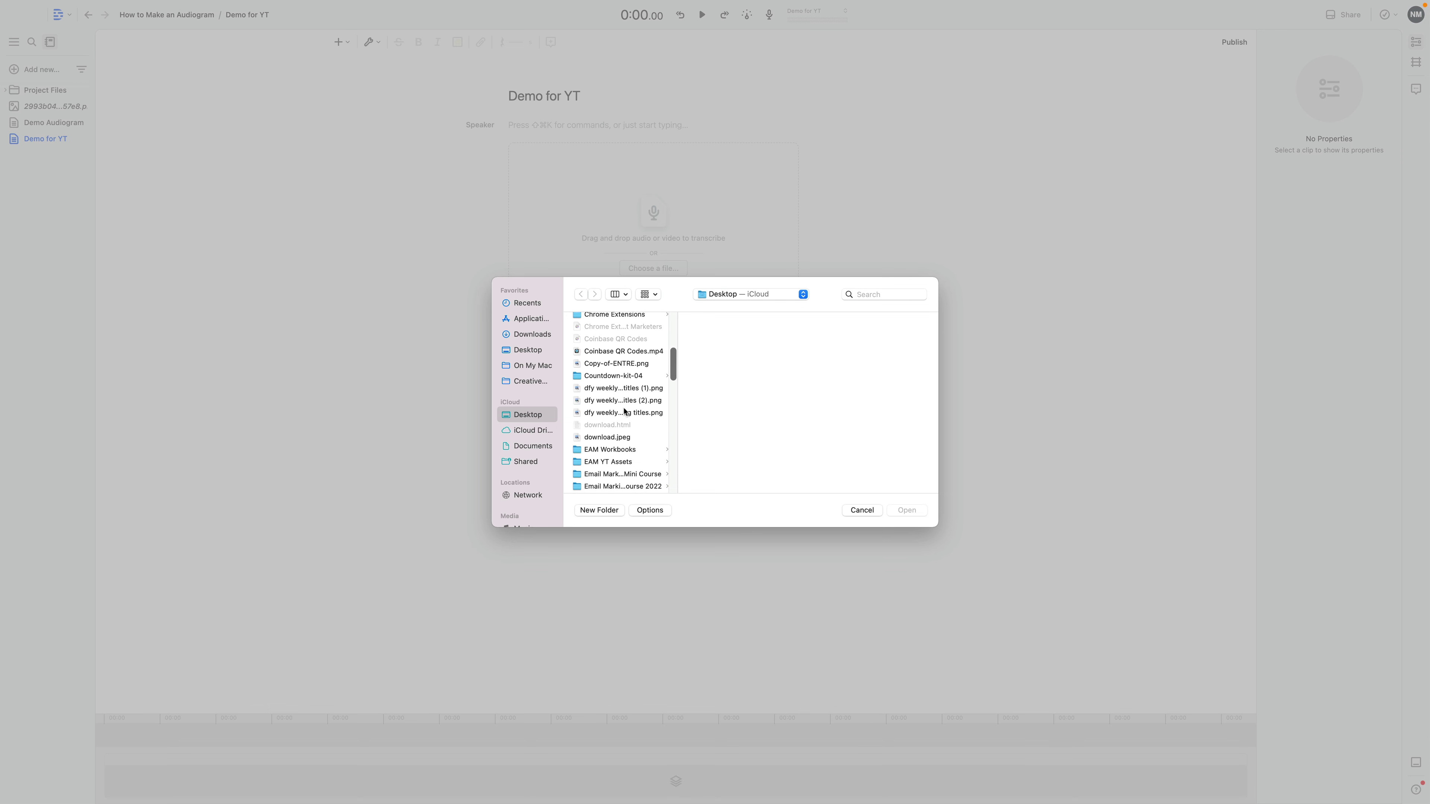
{"action": "scroll", "coordinate": [625, 413], "scroll_direction": "down", "scroll_amount": 5}
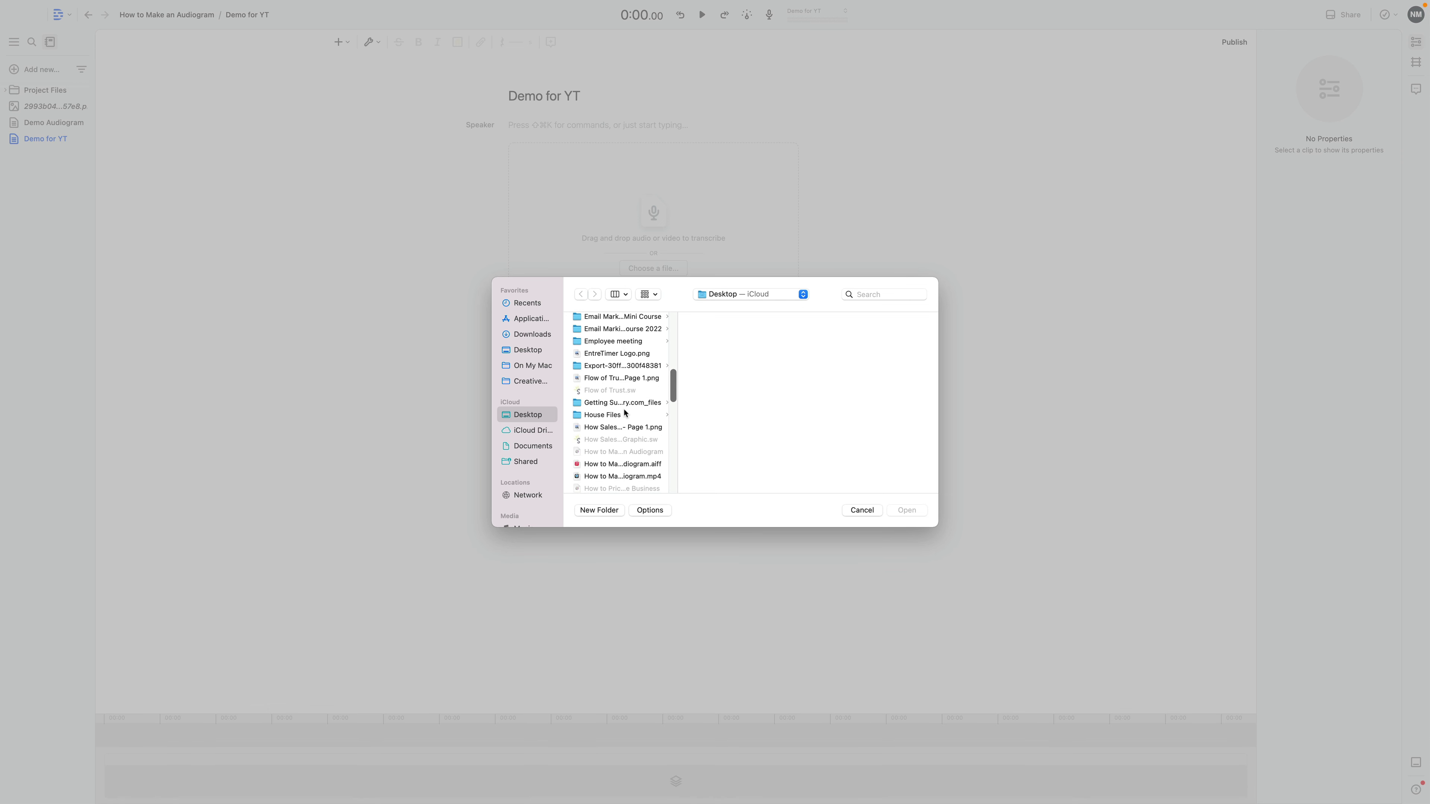
{"action": "scroll", "coordinate": [629, 433], "scroll_direction": "down", "scroll_amount": 3}
{"action": "left_click", "coordinate": [630, 429]}
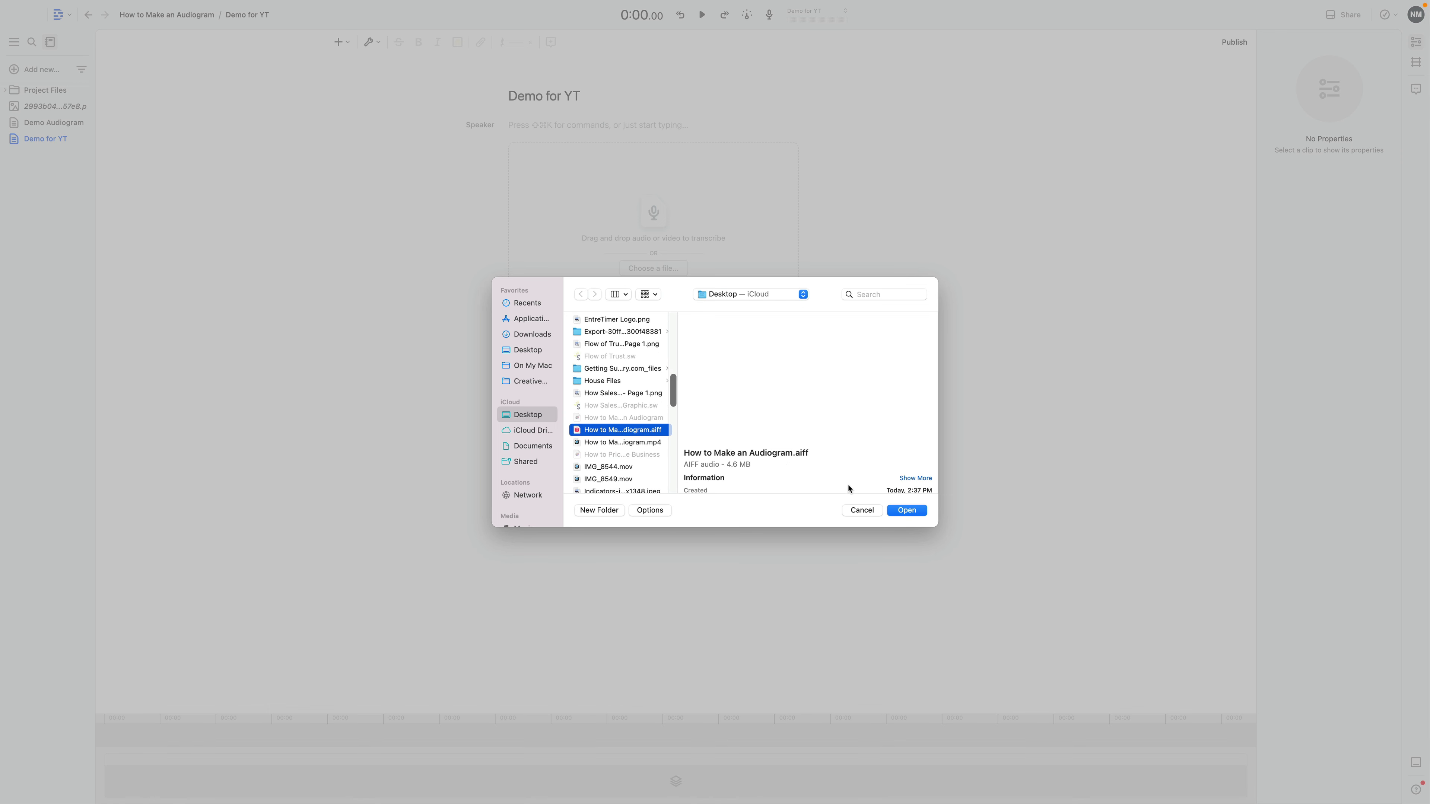
{"action": "left_click", "coordinate": [907, 510]}
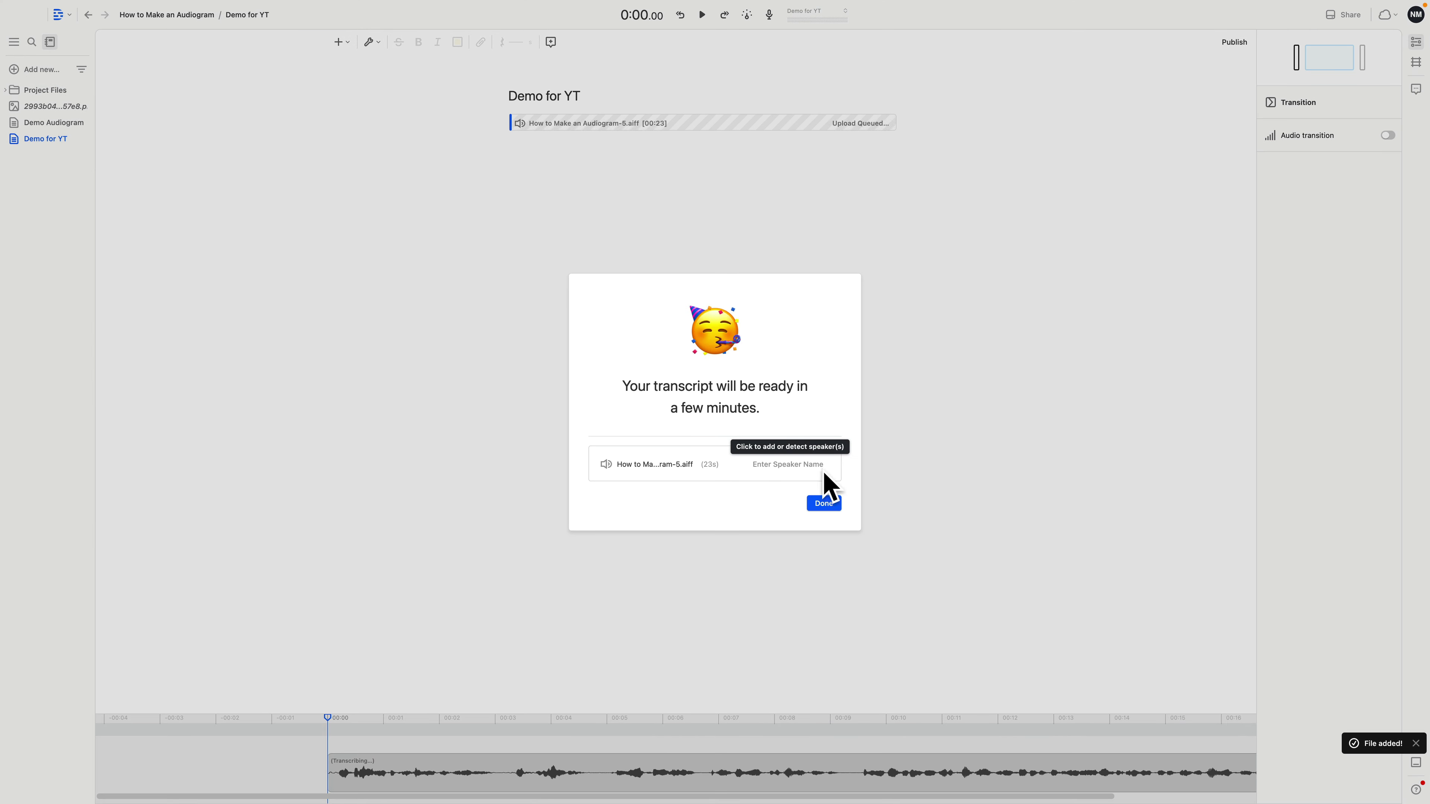
Assign the existing speaker name to the imported audio file and finish the transcription setup
{"action": "left_click", "coordinate": [791, 465]}
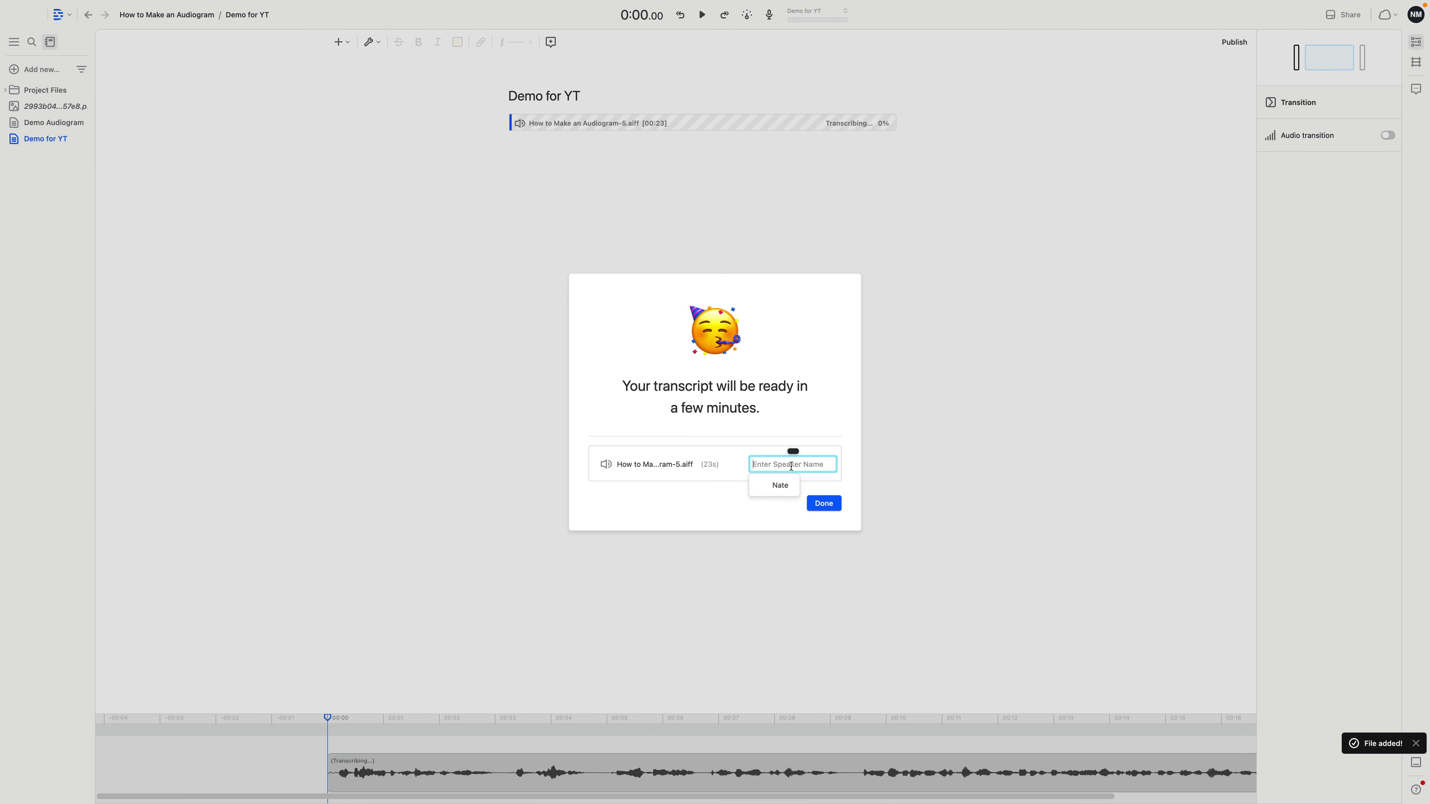
{"action": "left_click", "coordinate": [780, 485]}
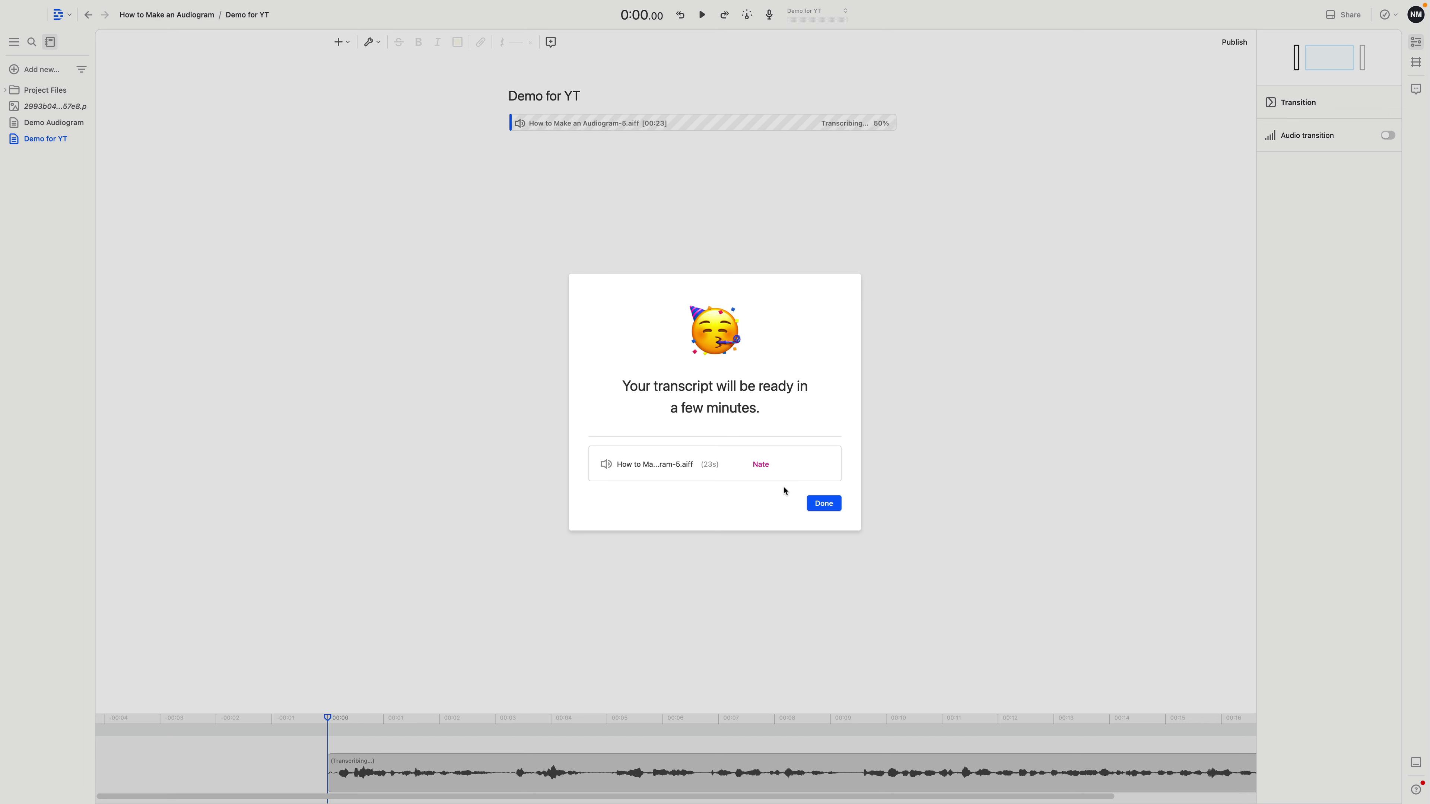
{"action": "left_click", "coordinate": [823, 503]}
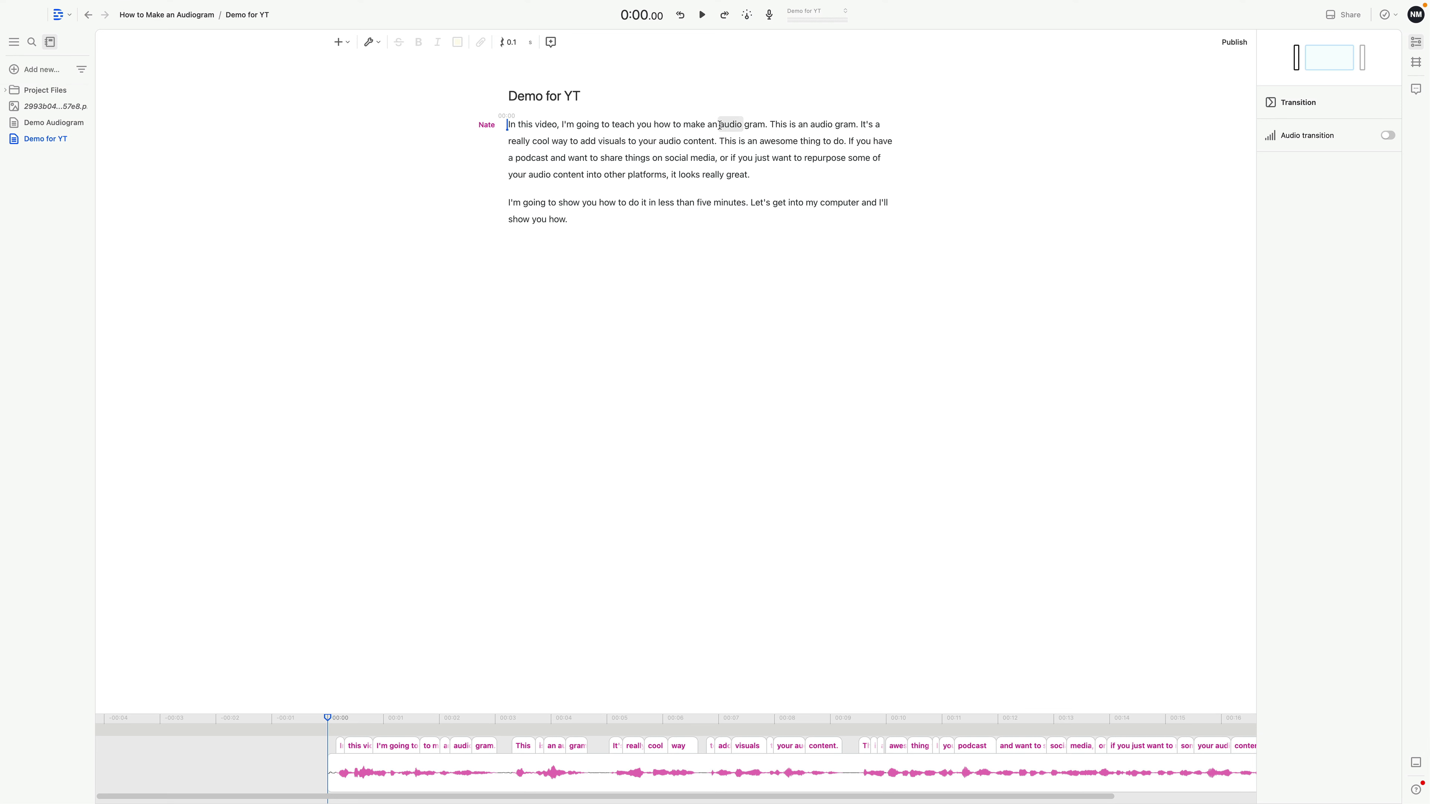
Correct "audio gram" to "audiogram" in the transcript's first sentence
{"action": "left_click_drag", "start_coordinate": [720, 125], "coordinate": [764, 126]}
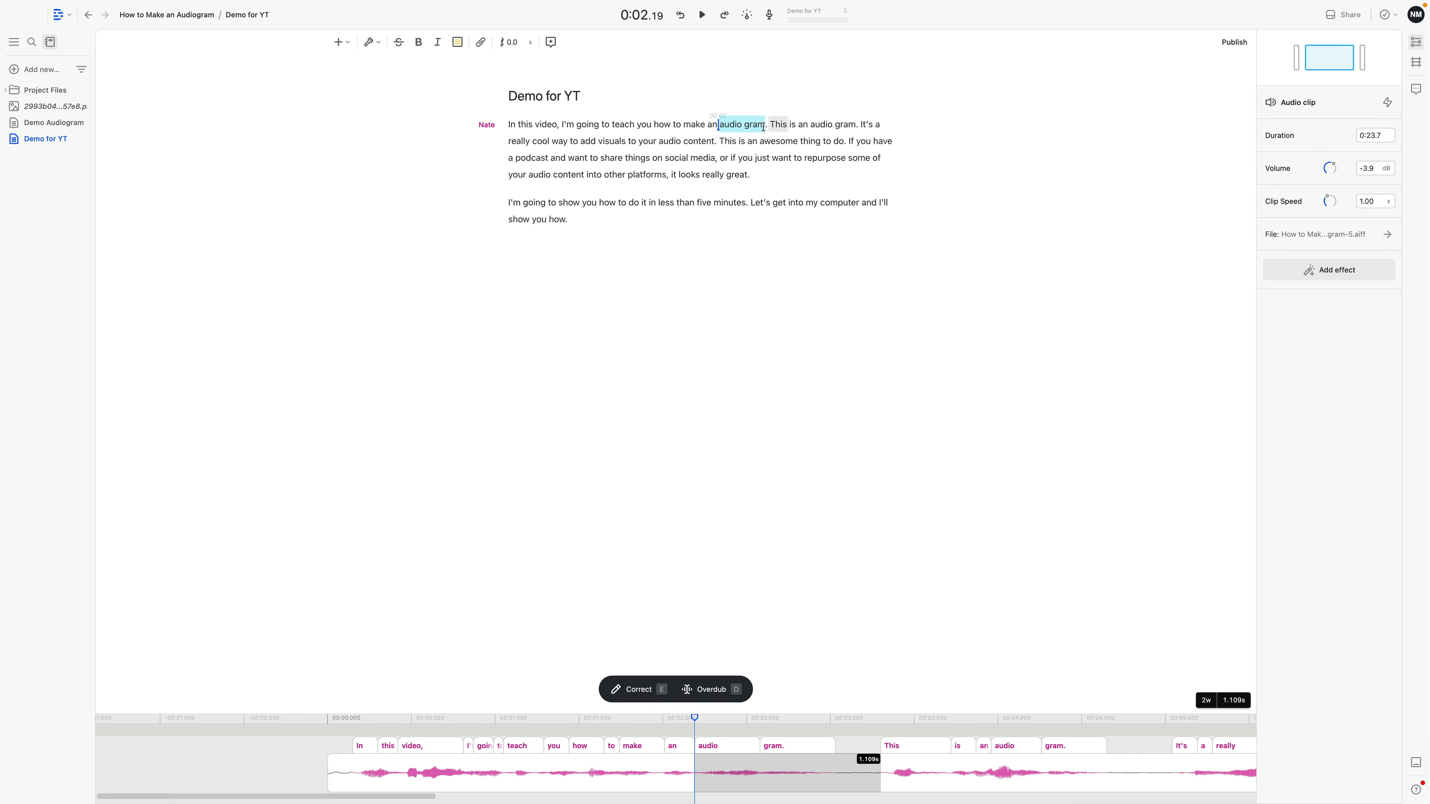
{"action": "key", "text": "e"}
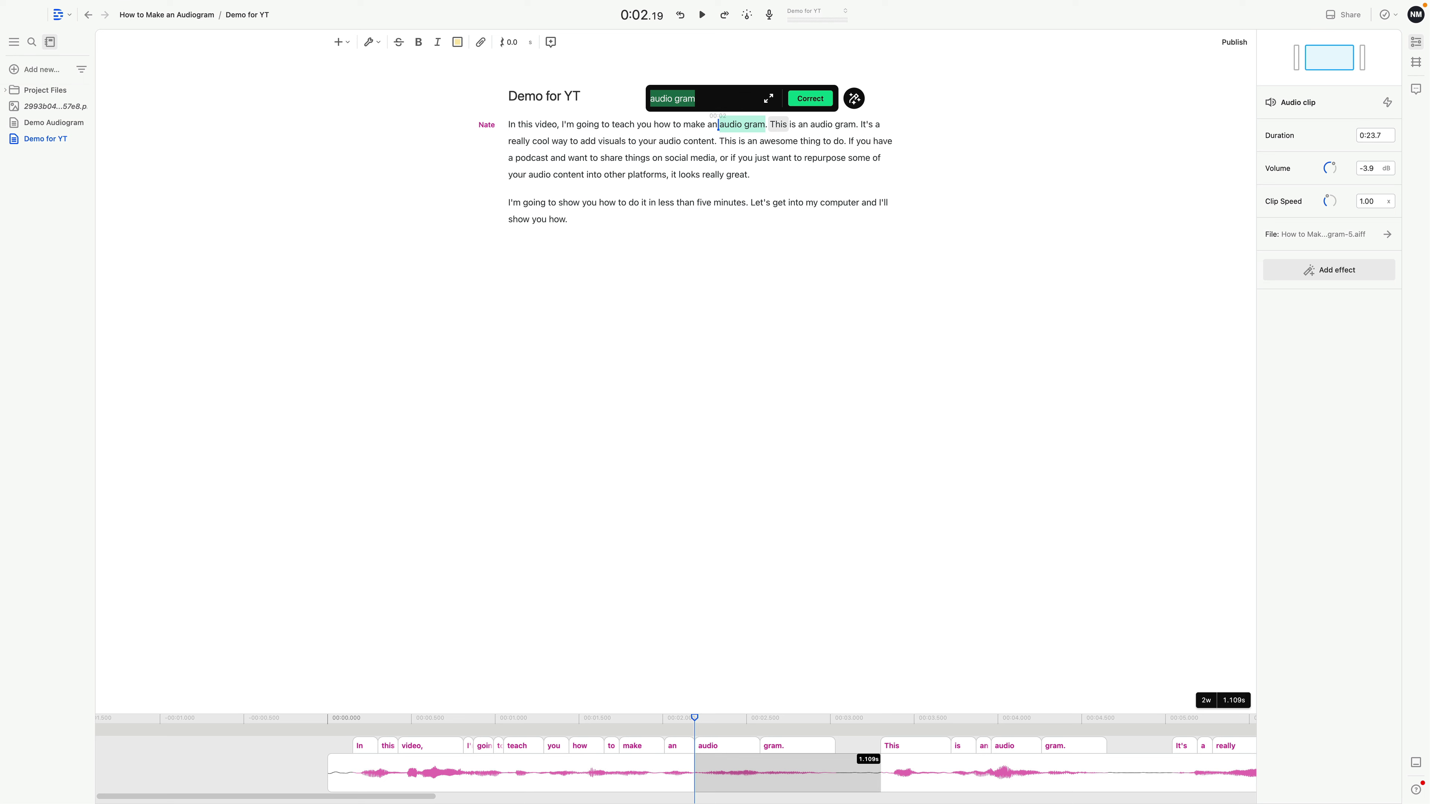
{"action": "left_click", "coordinate": [660, 99]}
{"action": "key", "text": "BackSpace"}
{"action": "left_click", "coordinate": [805, 104]}
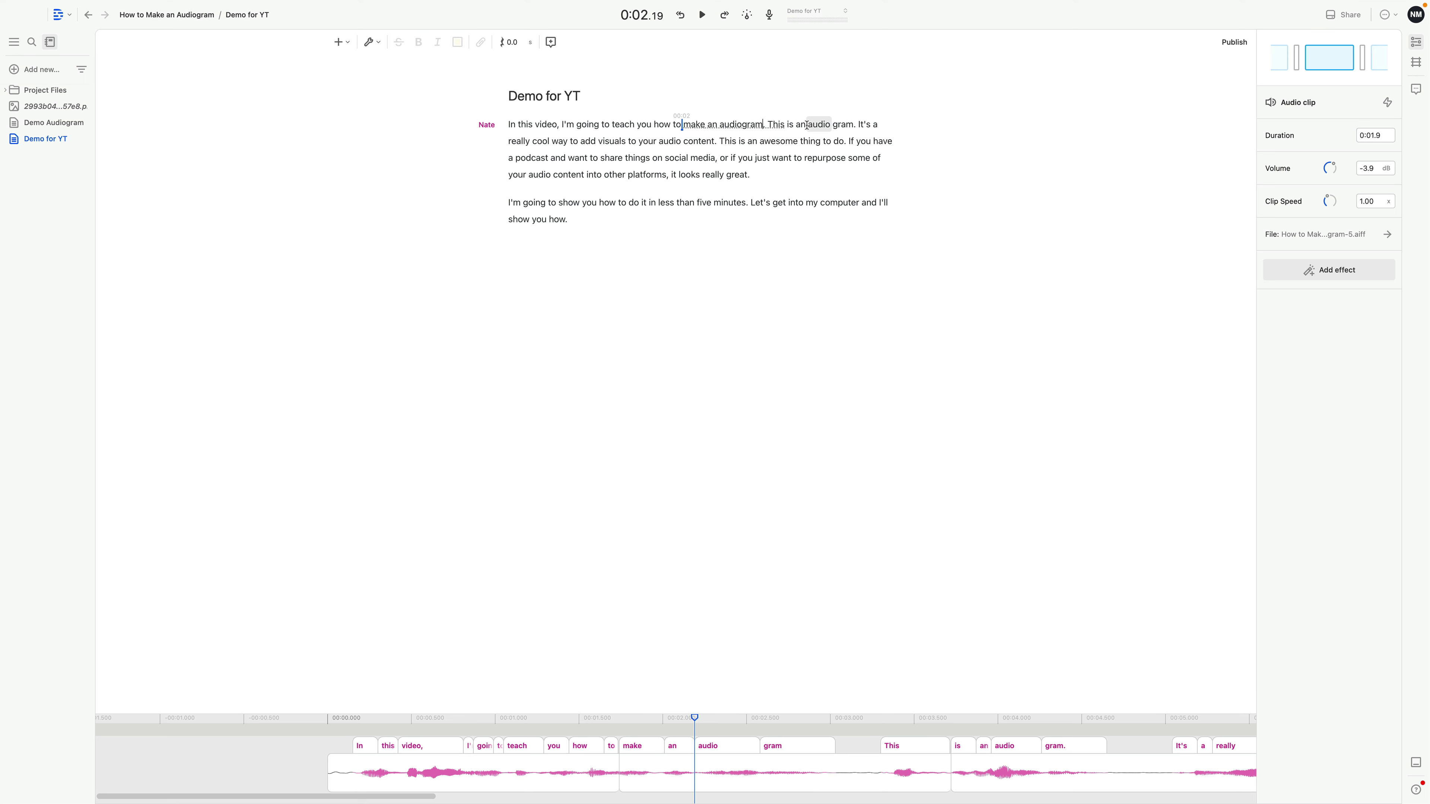
Correct "audio gram" to "audiogram" in the transcript's second sentence
{"action": "left_click_drag", "start_coordinate": [806, 124], "coordinate": [852, 123]}
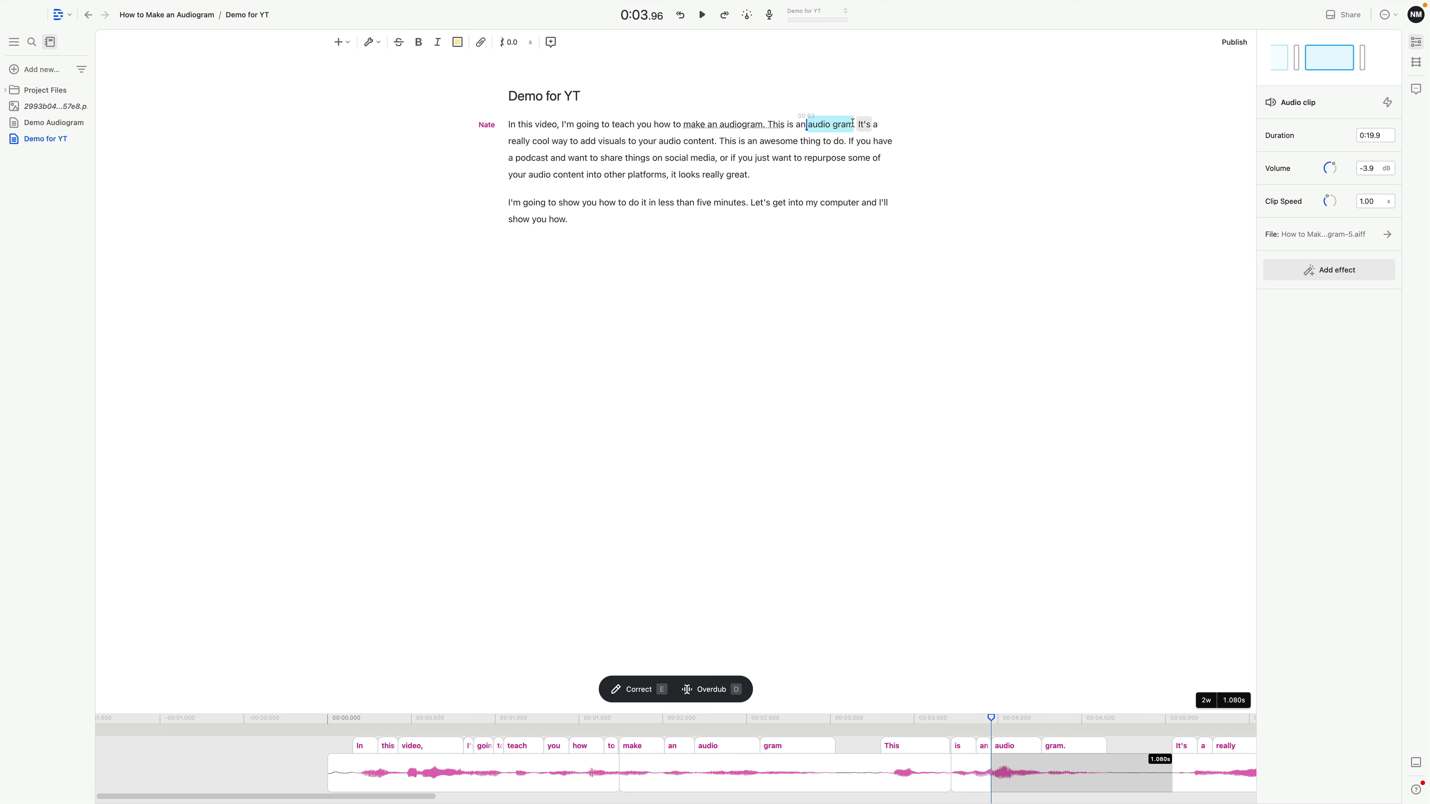
{"action": "key", "text": "e"}
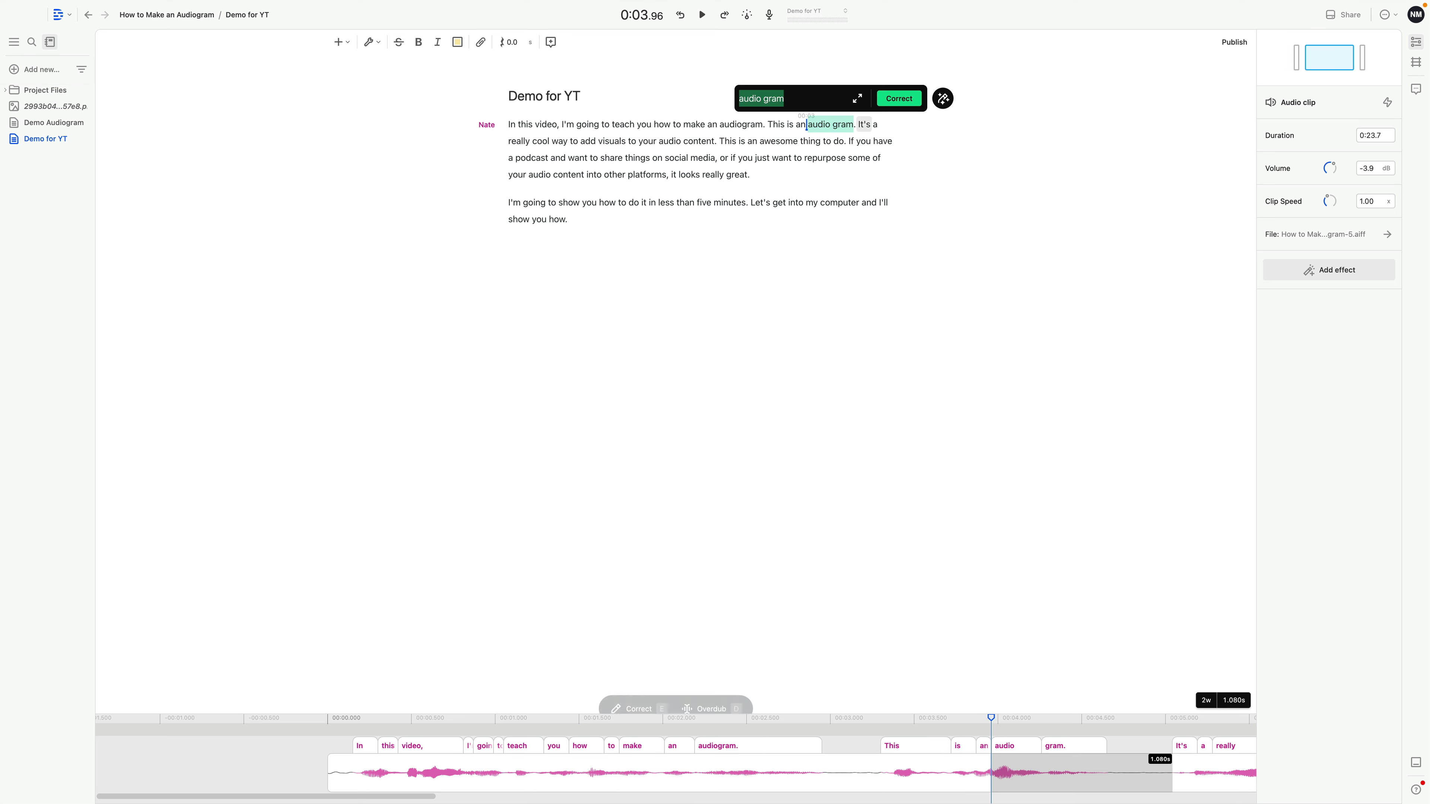
{"action": "left_click", "coordinate": [761, 98]}
{"action": "left_click", "coordinate": [886, 103]}
Fix the sentence breaks so the transcript reads "thing to do if you have" and "other platforms. It looks really great."
{"action": "left_click", "coordinate": [822, 181]}
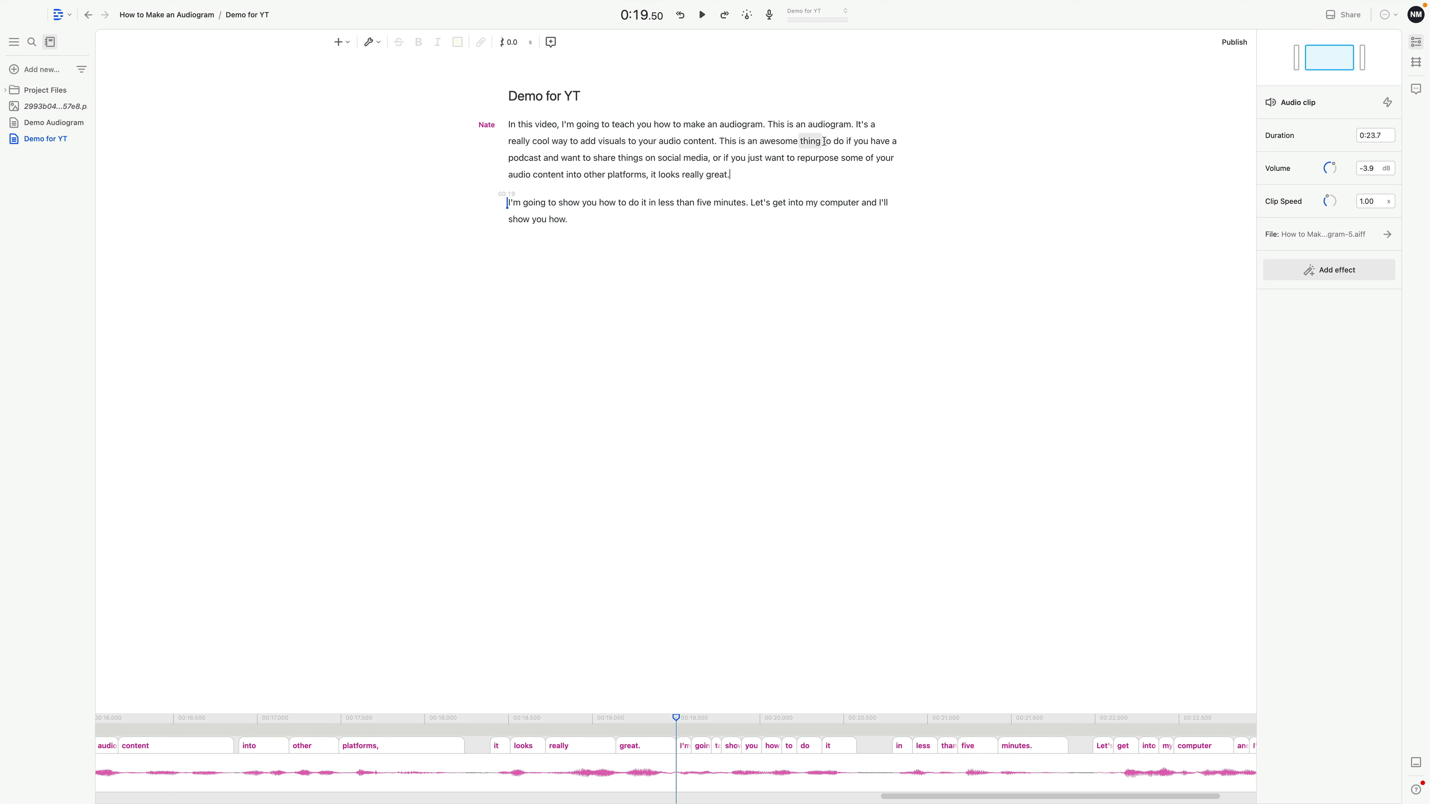
{"action": "left_click", "coordinate": [659, 181]}
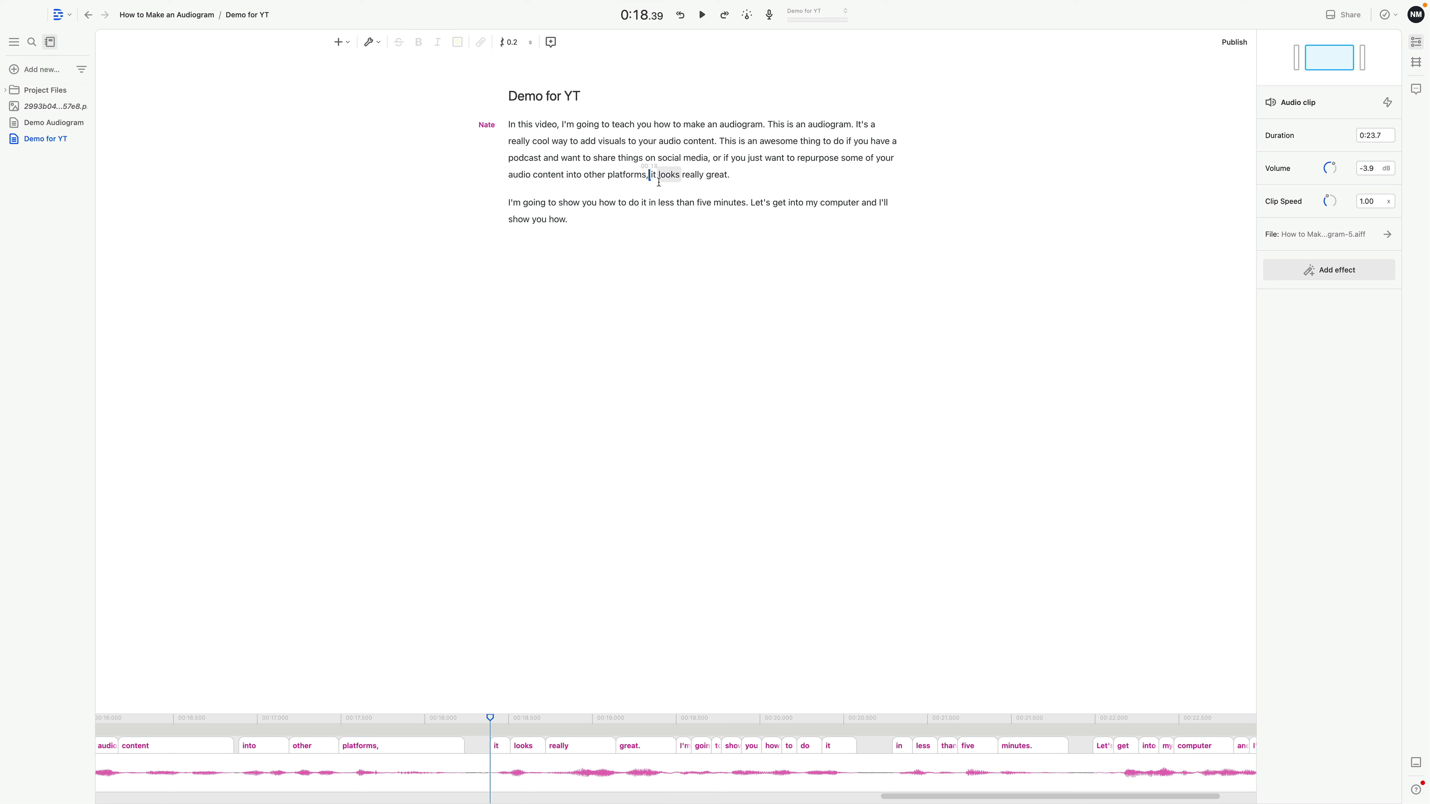
{"action": "type", "text": "."}
Clip the transcript from "This is an audiogram" through the end to a new composition and open that composition
{"action": "left_click_drag", "start_coordinate": [769, 123], "coordinate": [794, 221]}
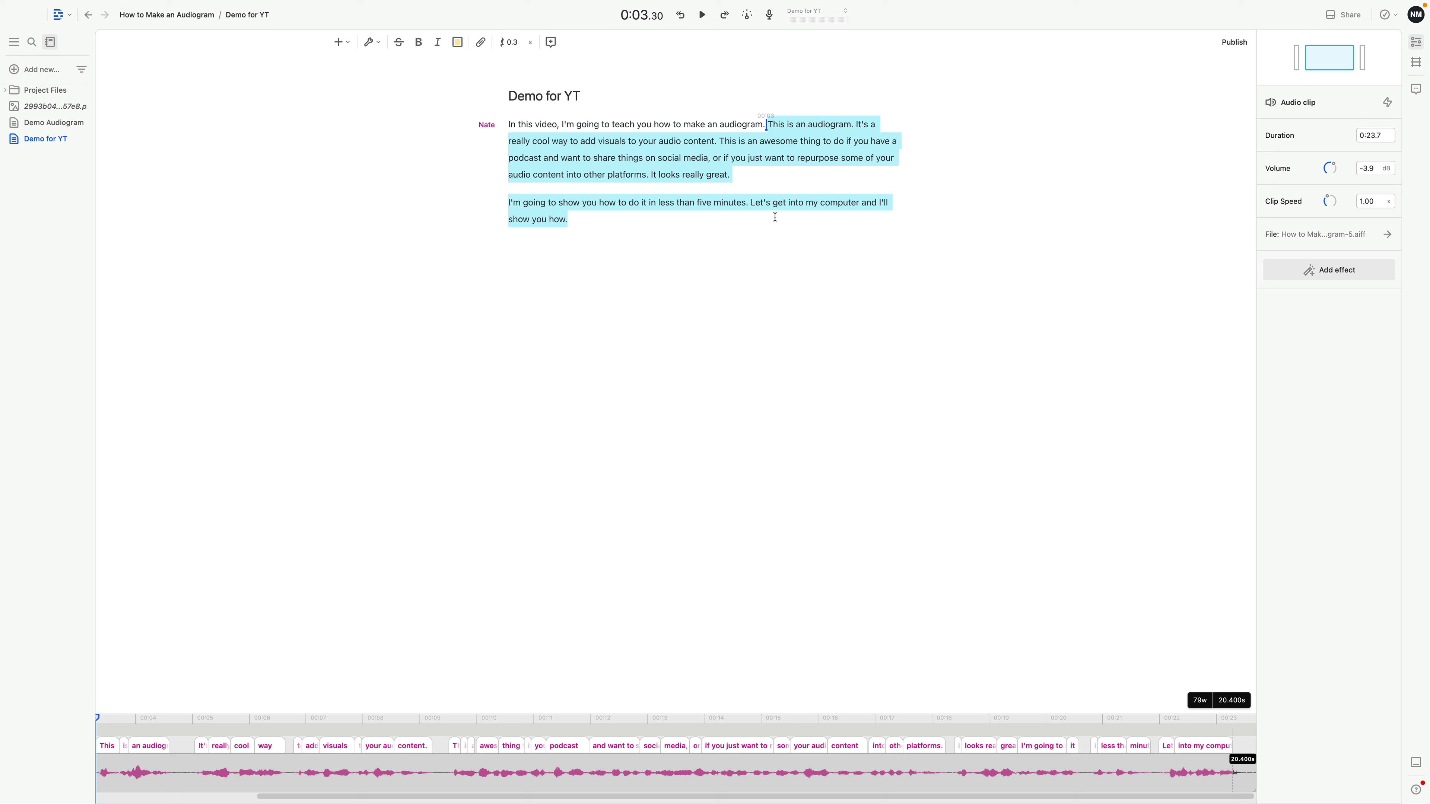
{"action": "right_click", "coordinate": [797, 129]}
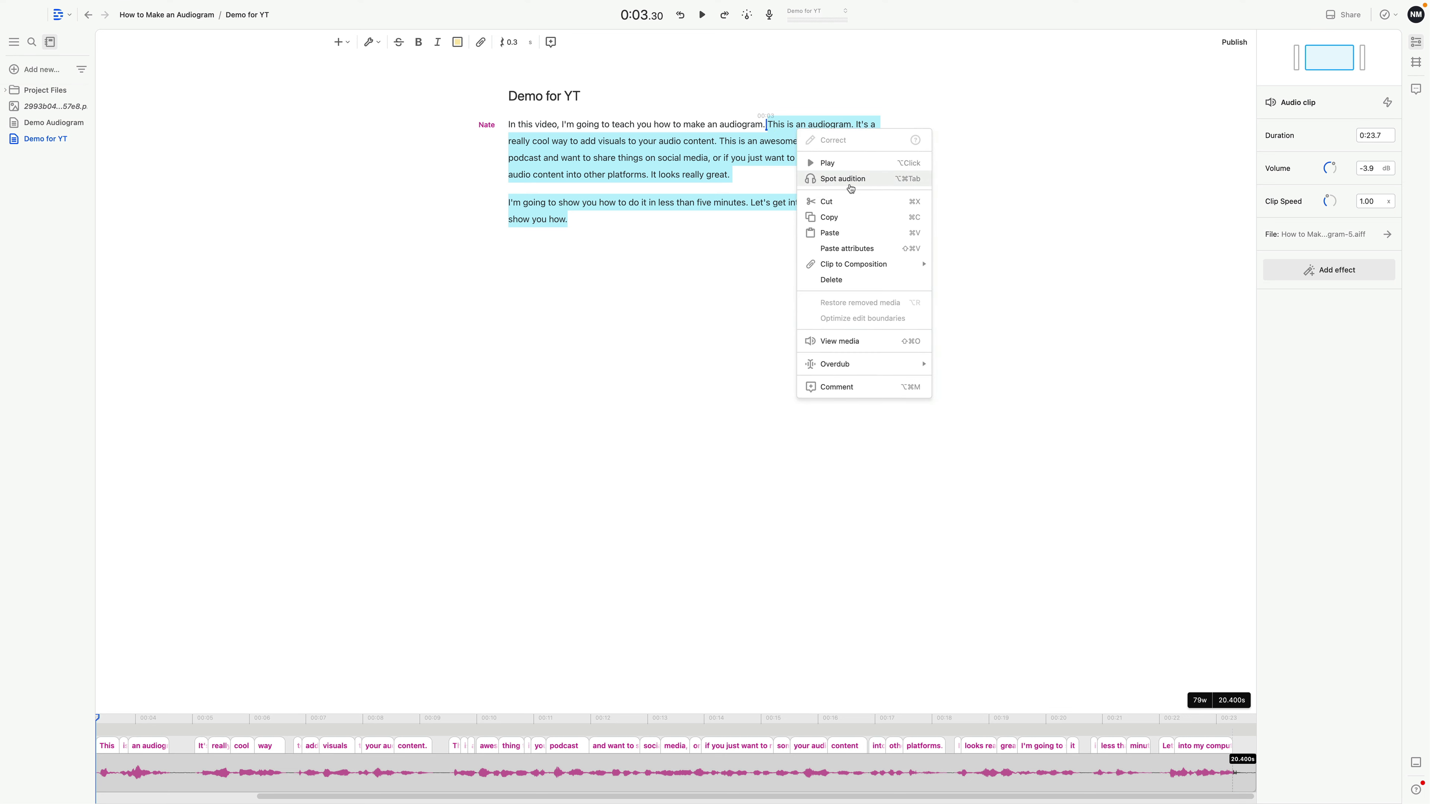
{"action": "mouse_move", "coordinate": [865, 275]}
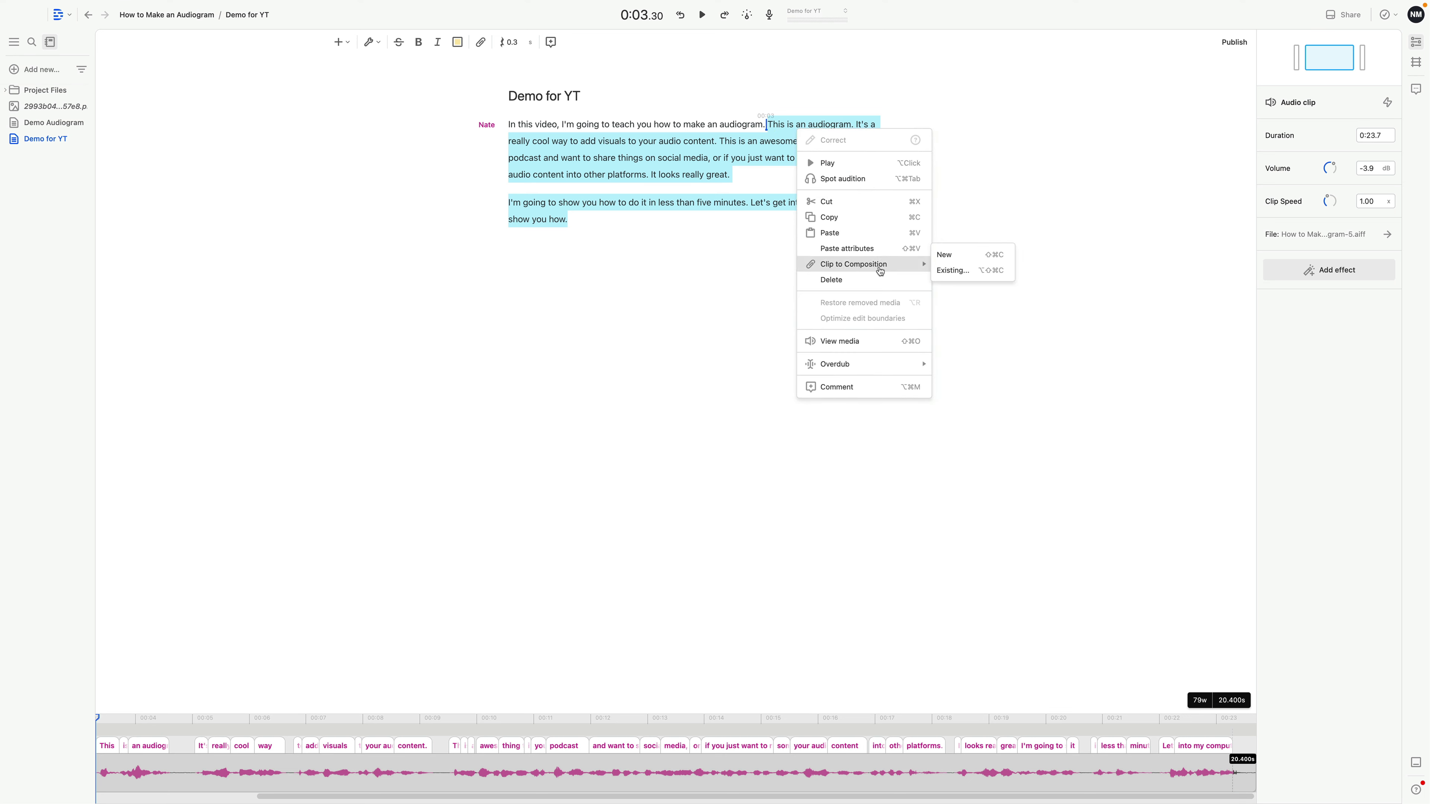
{"action": "left_click", "coordinate": [944, 255]}
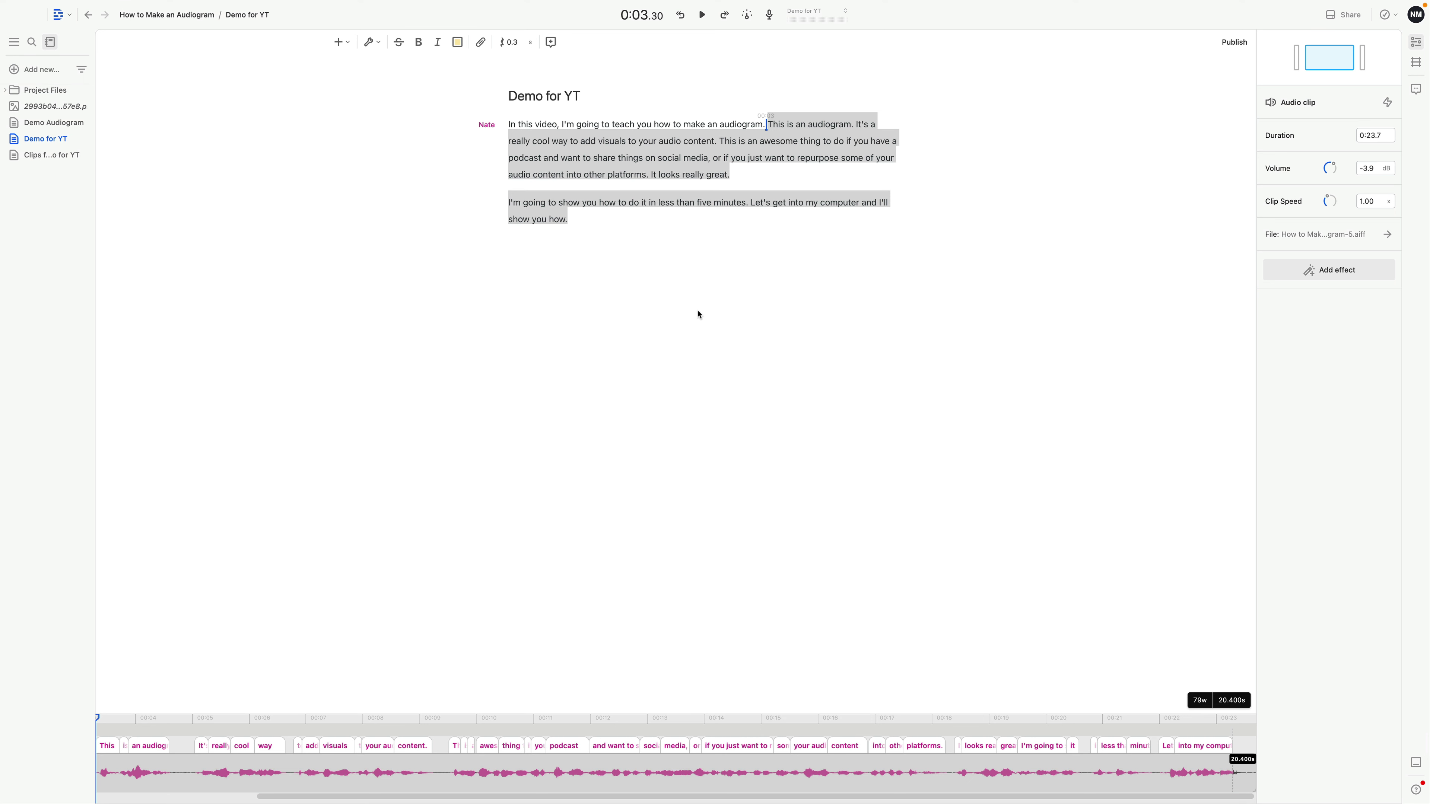
{"action": "left_click", "coordinate": [45, 155]}
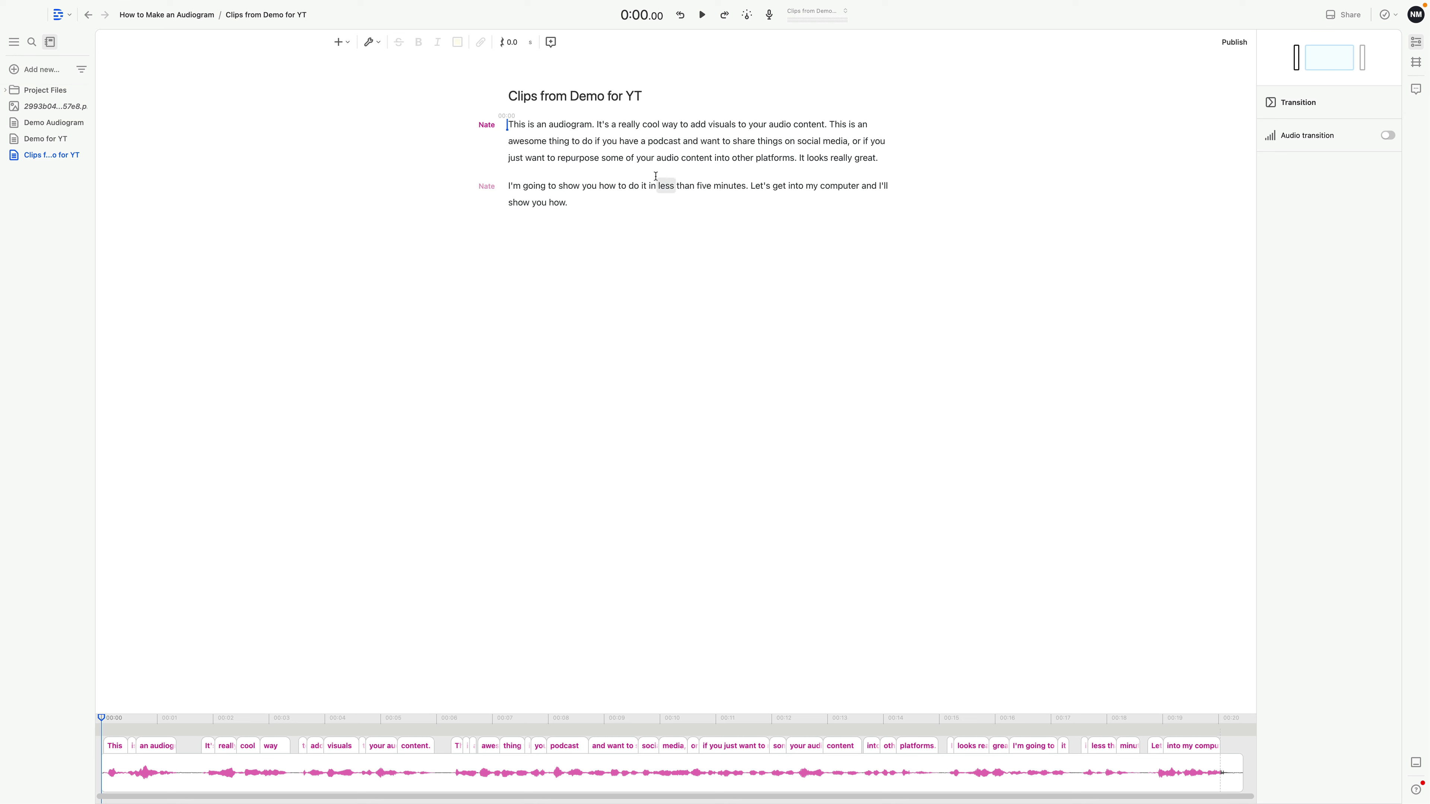
Insert Fancy Captions over the entire clipped transcript
{"action": "key", "text": "ctrl+a"}
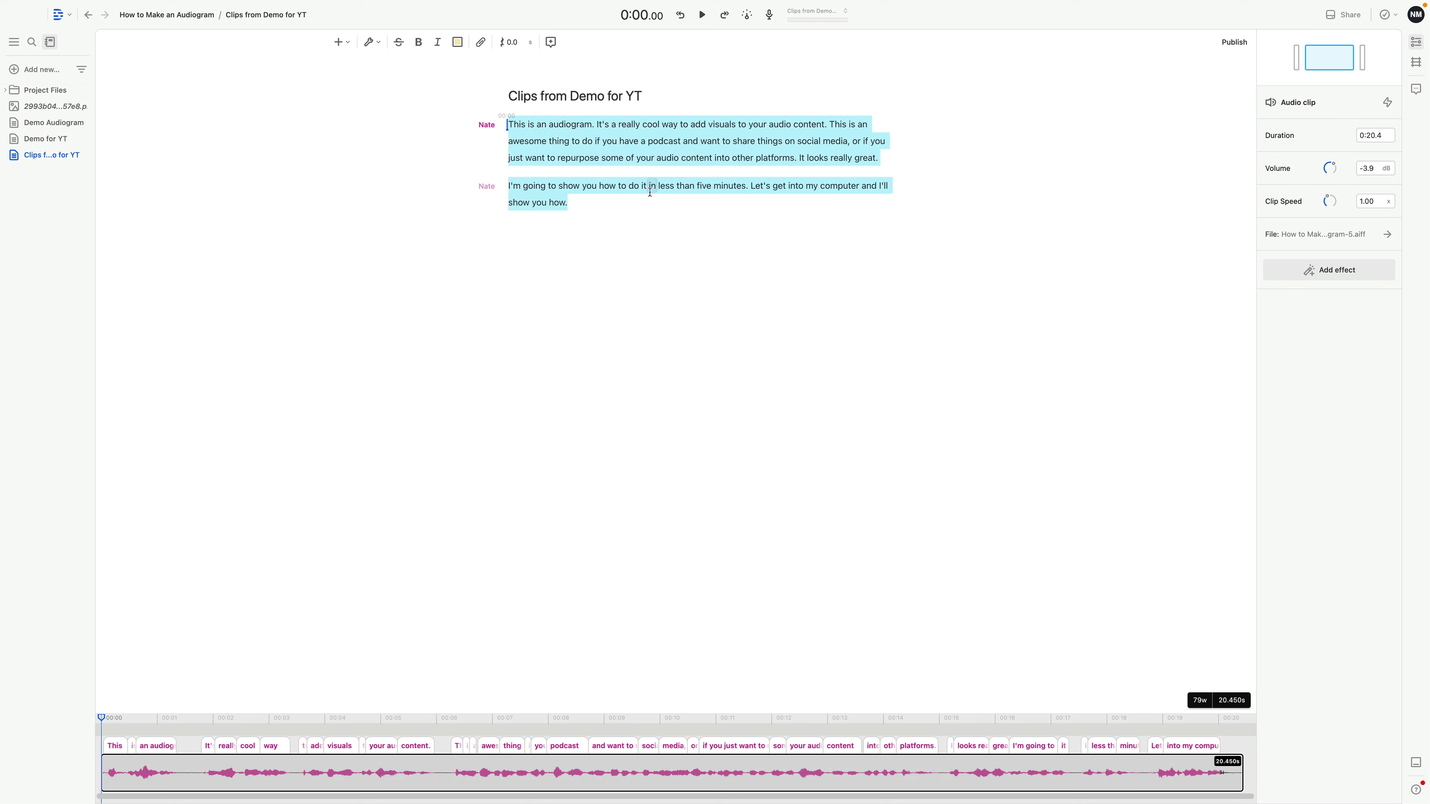
{"action": "left_click", "coordinate": [340, 42]}
{"action": "scroll", "coordinate": [697, 388], "scroll_direction": "down", "scroll_amount": 5}
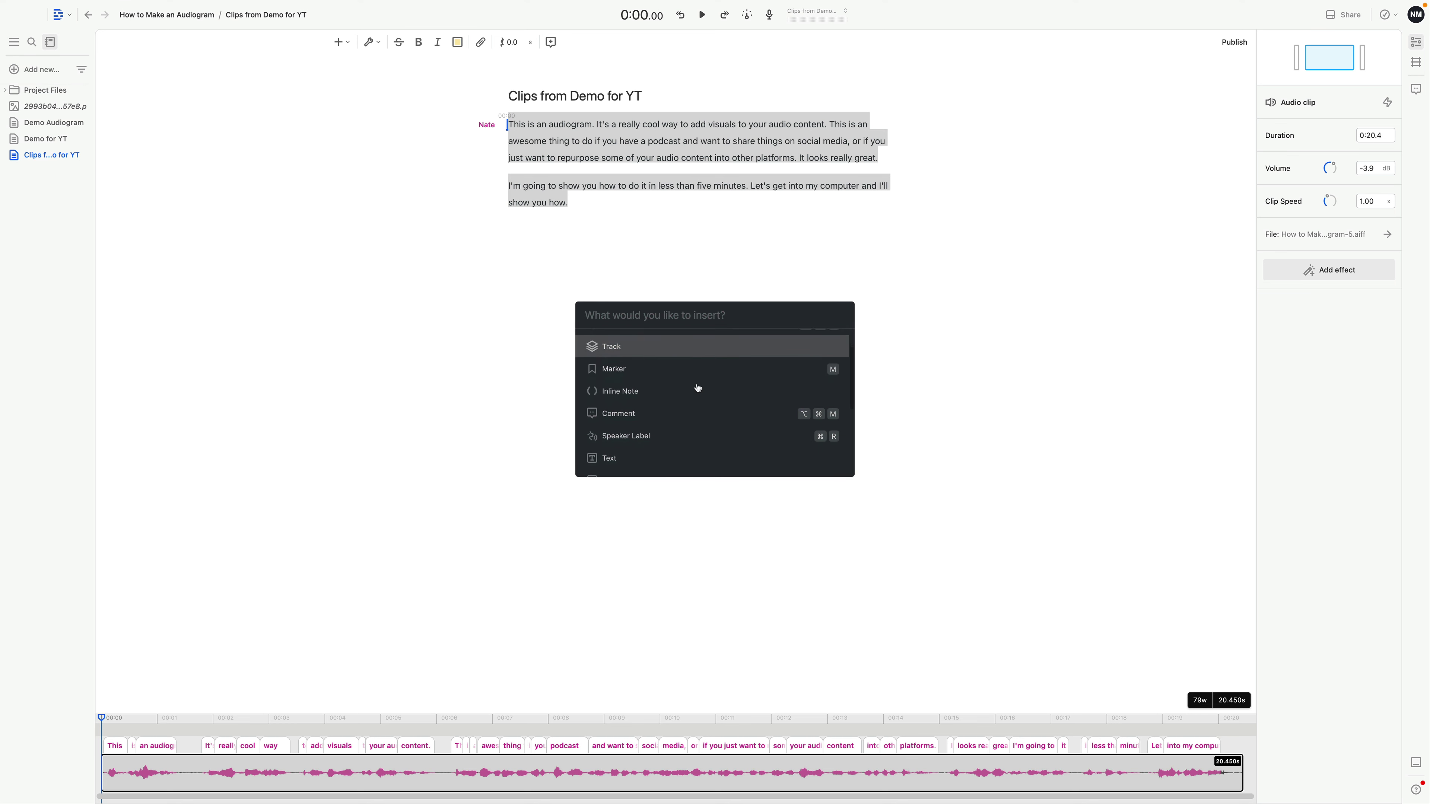
{"action": "left_click", "coordinate": [691, 420]}
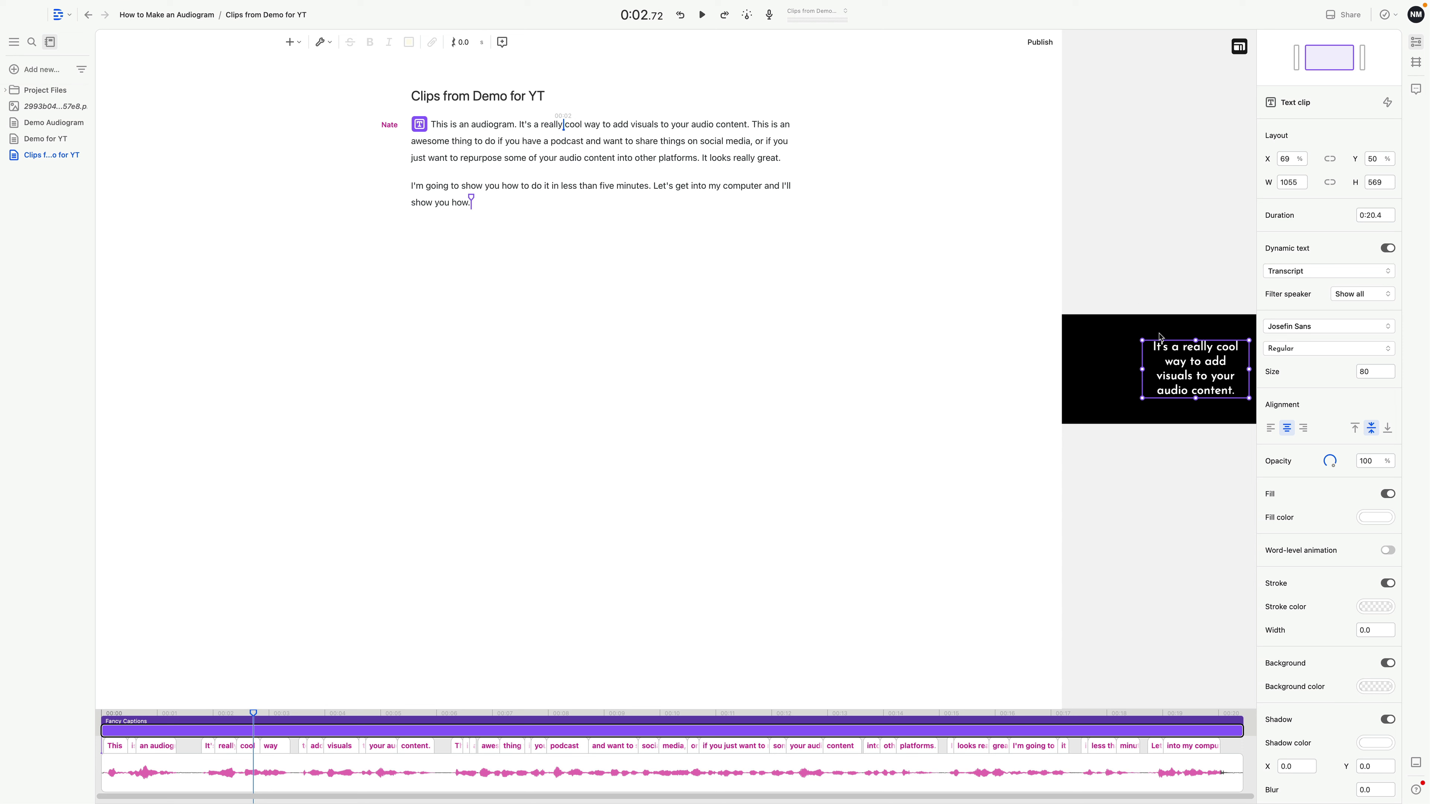
{"action": "left_click", "coordinate": [1140, 432]}
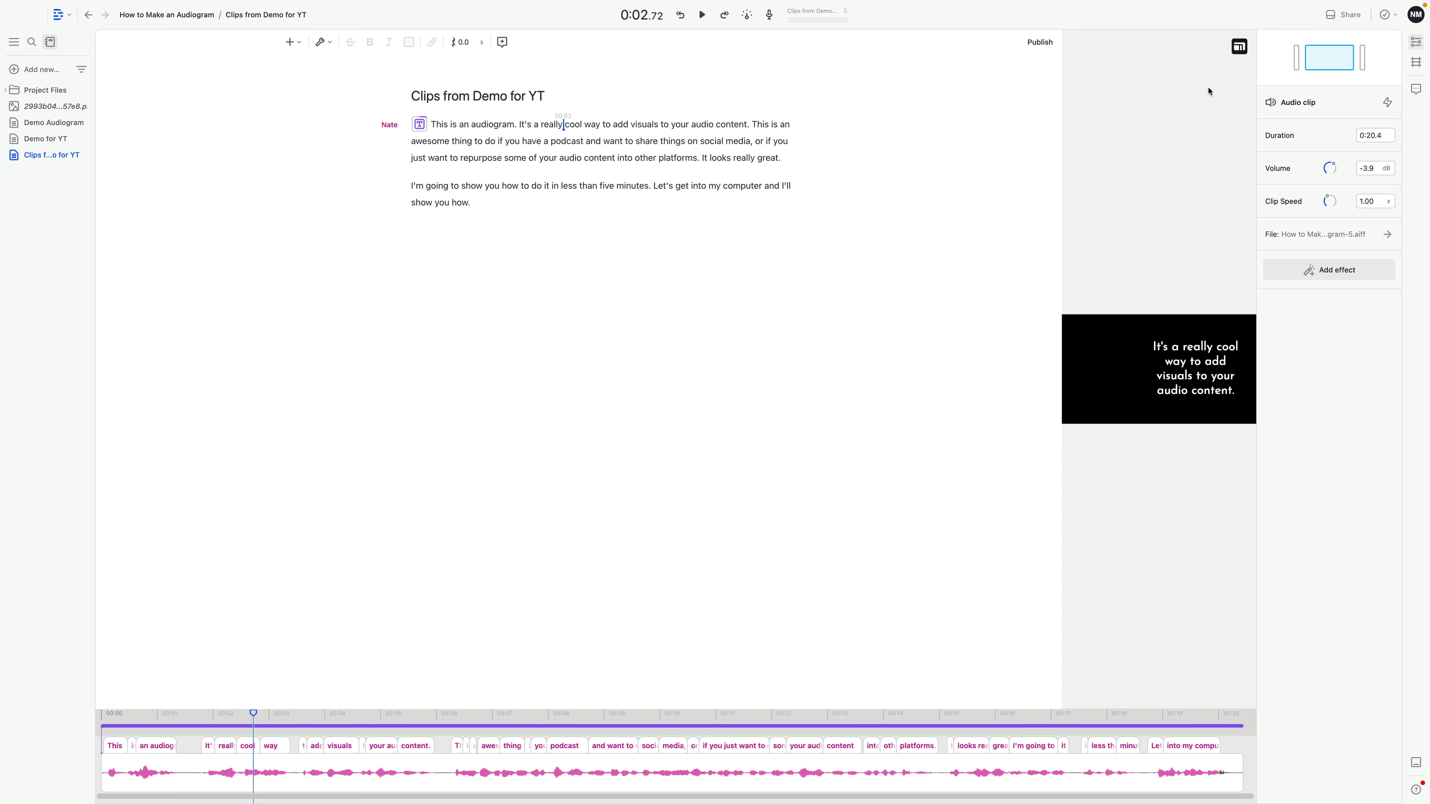
Set the composition's video orientation to Portrait (9:16)
{"action": "left_click", "coordinate": [1239, 47]}
{"action": "left_click", "coordinate": [1188, 92]}
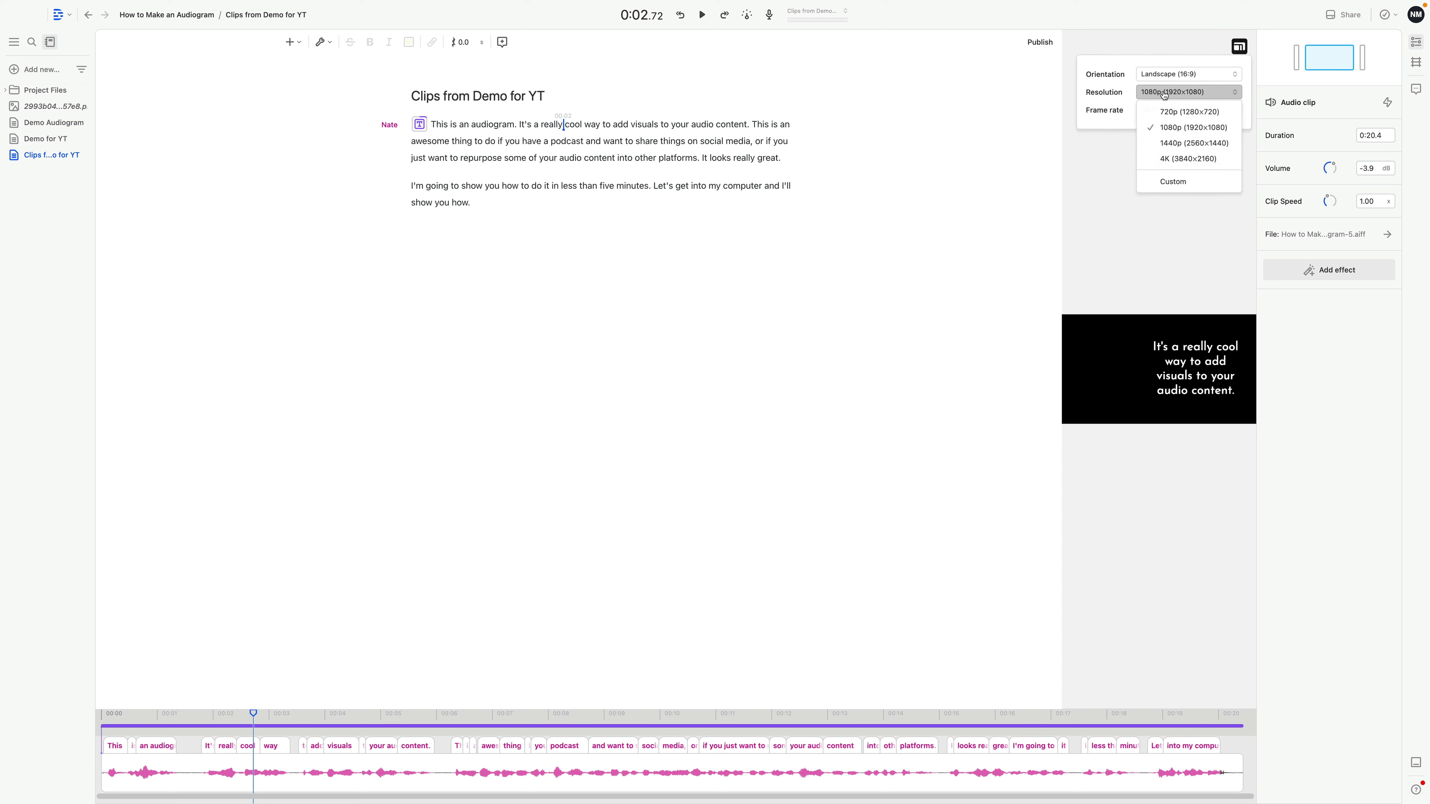
{"action": "left_click", "coordinate": [1182, 73]}
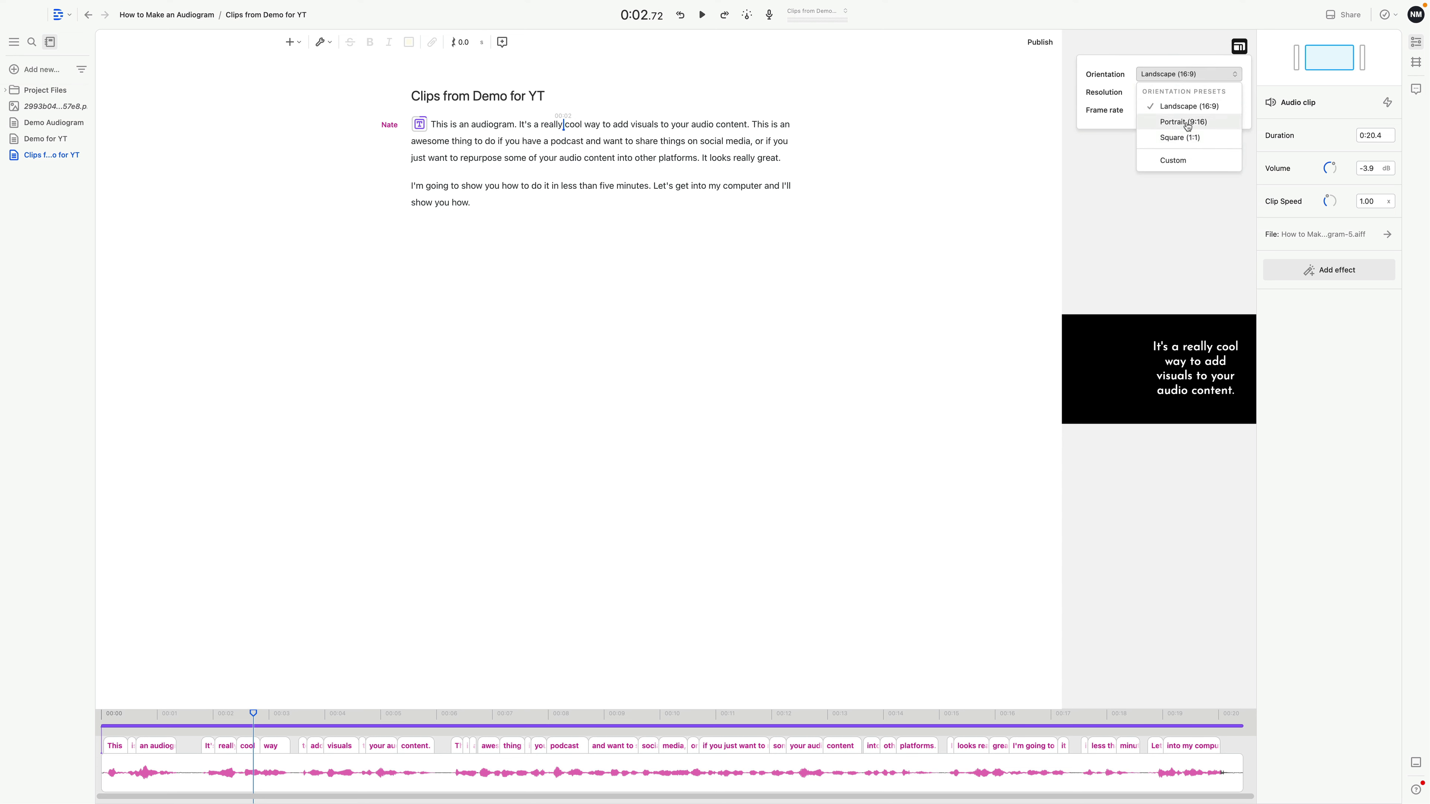
{"action": "left_click", "coordinate": [1188, 124]}
Try the Square (1:1) orientation and set it back to Portrait (9:16)
{"action": "left_click", "coordinate": [1184, 74]}
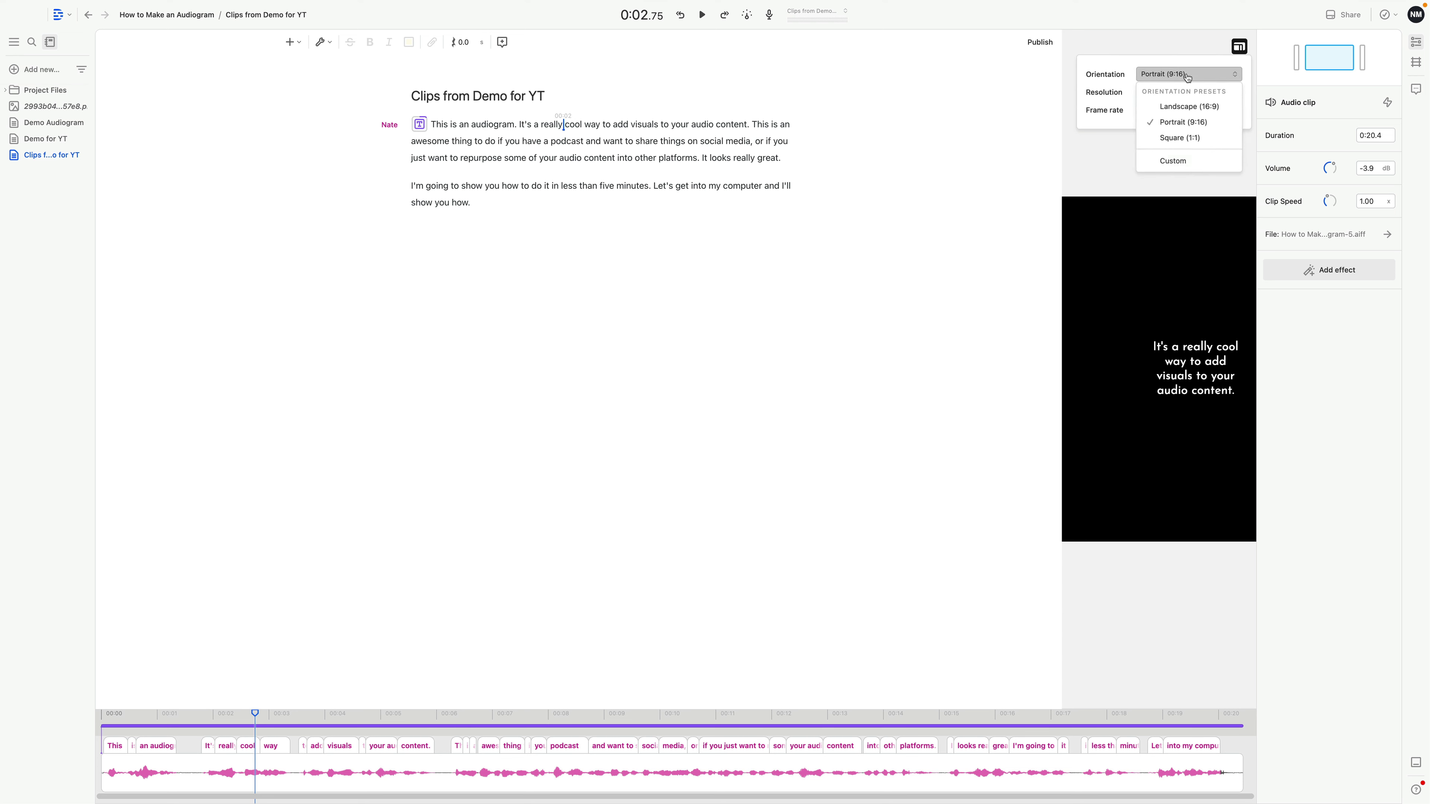
{"action": "left_click", "coordinate": [1184, 141]}
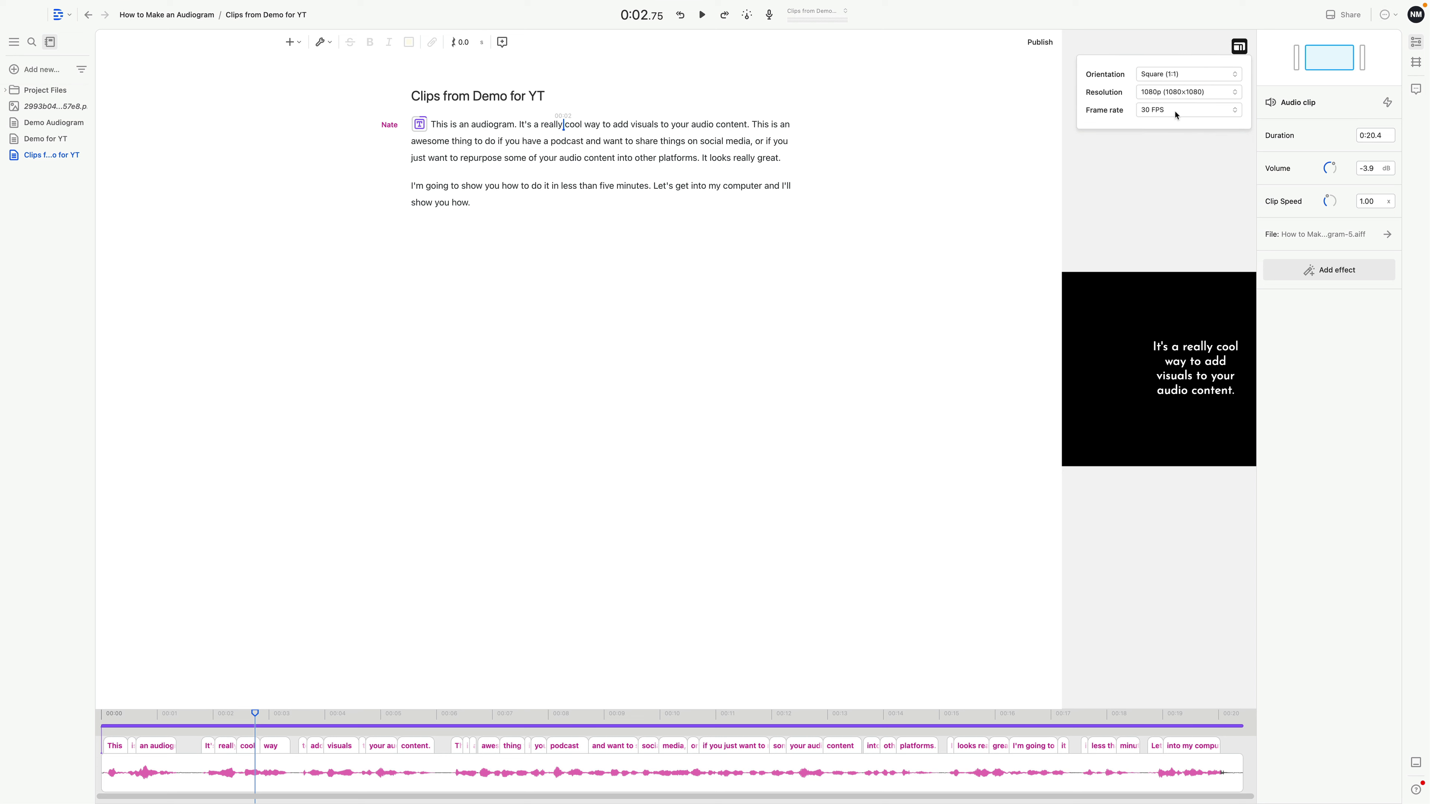
{"action": "left_click", "coordinate": [1182, 74]}
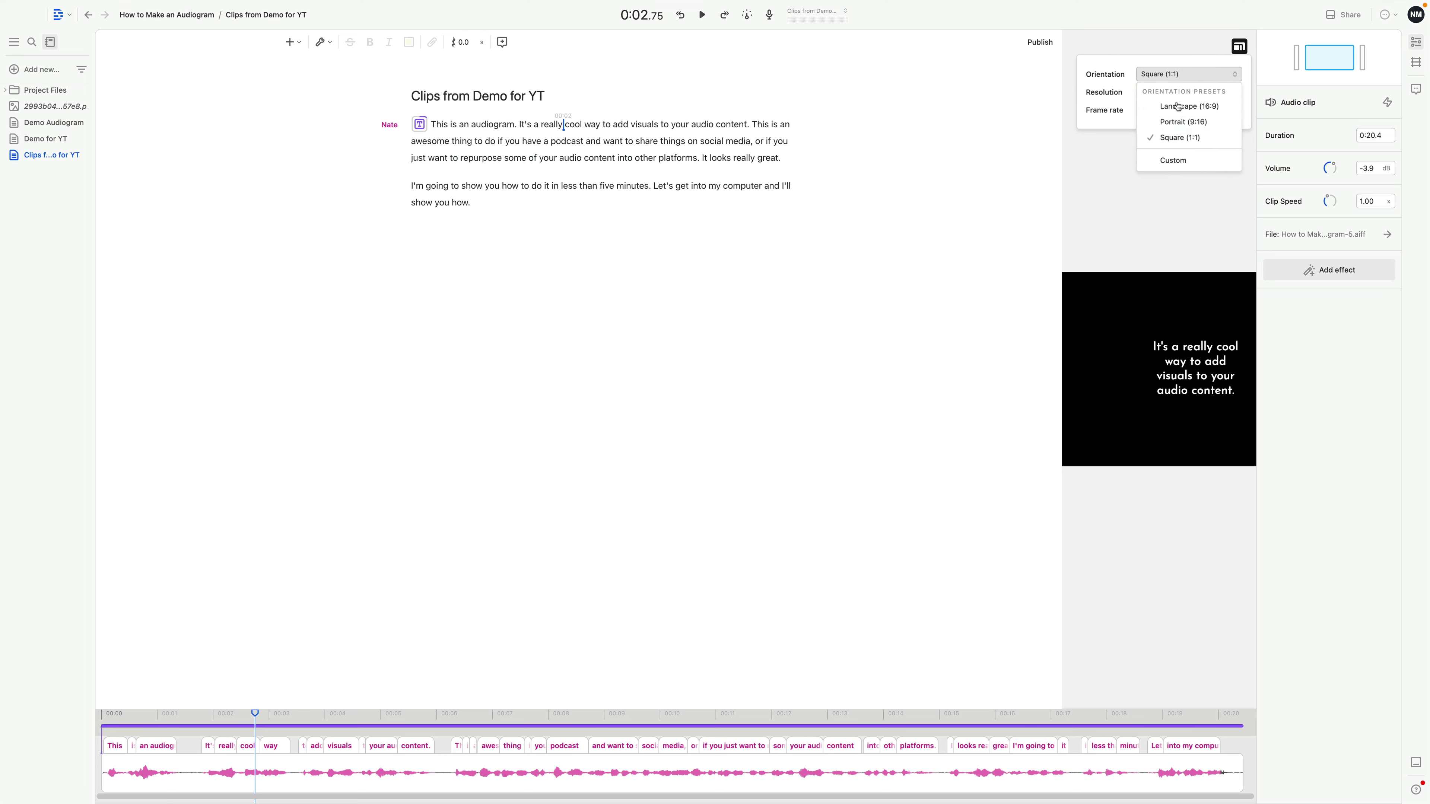
{"action": "left_click", "coordinate": [1184, 122]}
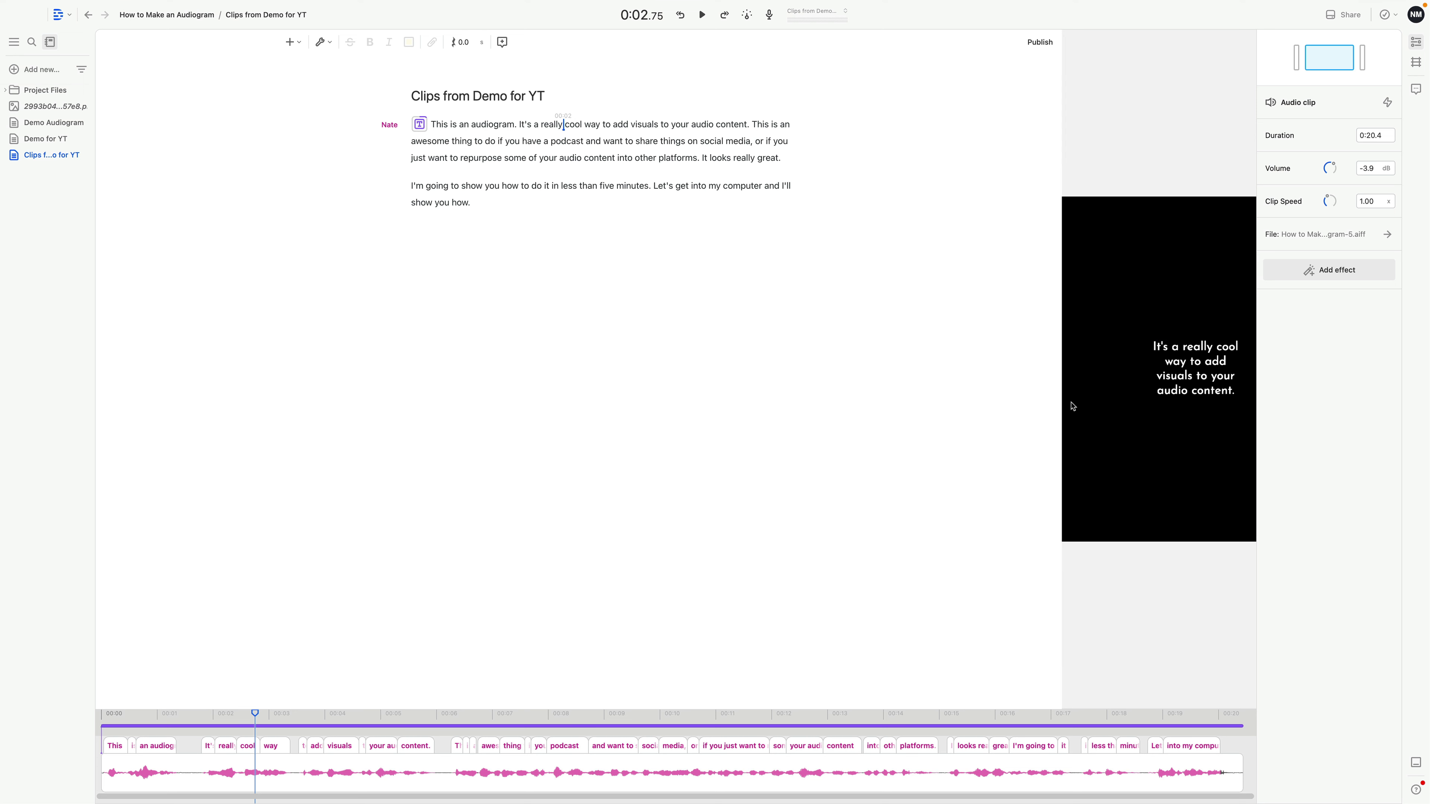
Enlarge the caption text box to 544 by 442 and position it at X 48% and Y 50% of the canvas
{"action": "left_click", "coordinate": [1196, 369]}
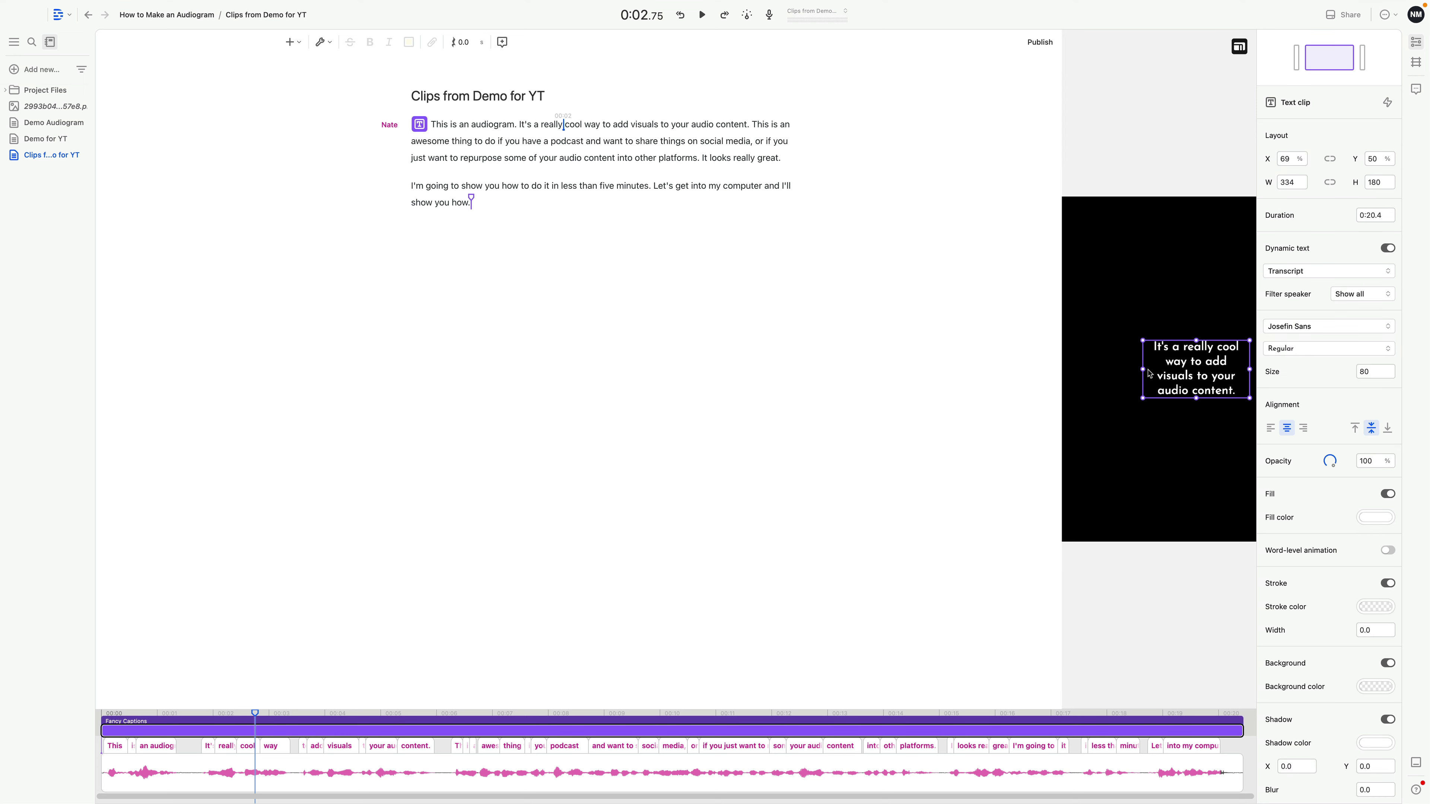
{"action": "left_click_drag", "start_coordinate": [1143, 372], "coordinate": [1078, 374]}
{"action": "left_click_drag", "start_coordinate": [1175, 385], "coordinate": [1160, 485]}
{"action": "left_click_drag", "start_coordinate": [1142, 340], "coordinate": [1181, 371]}
Try EB Garamond on the captions and set their font to Roboto Condensed
{"action": "left_click", "coordinate": [1354, 327]}
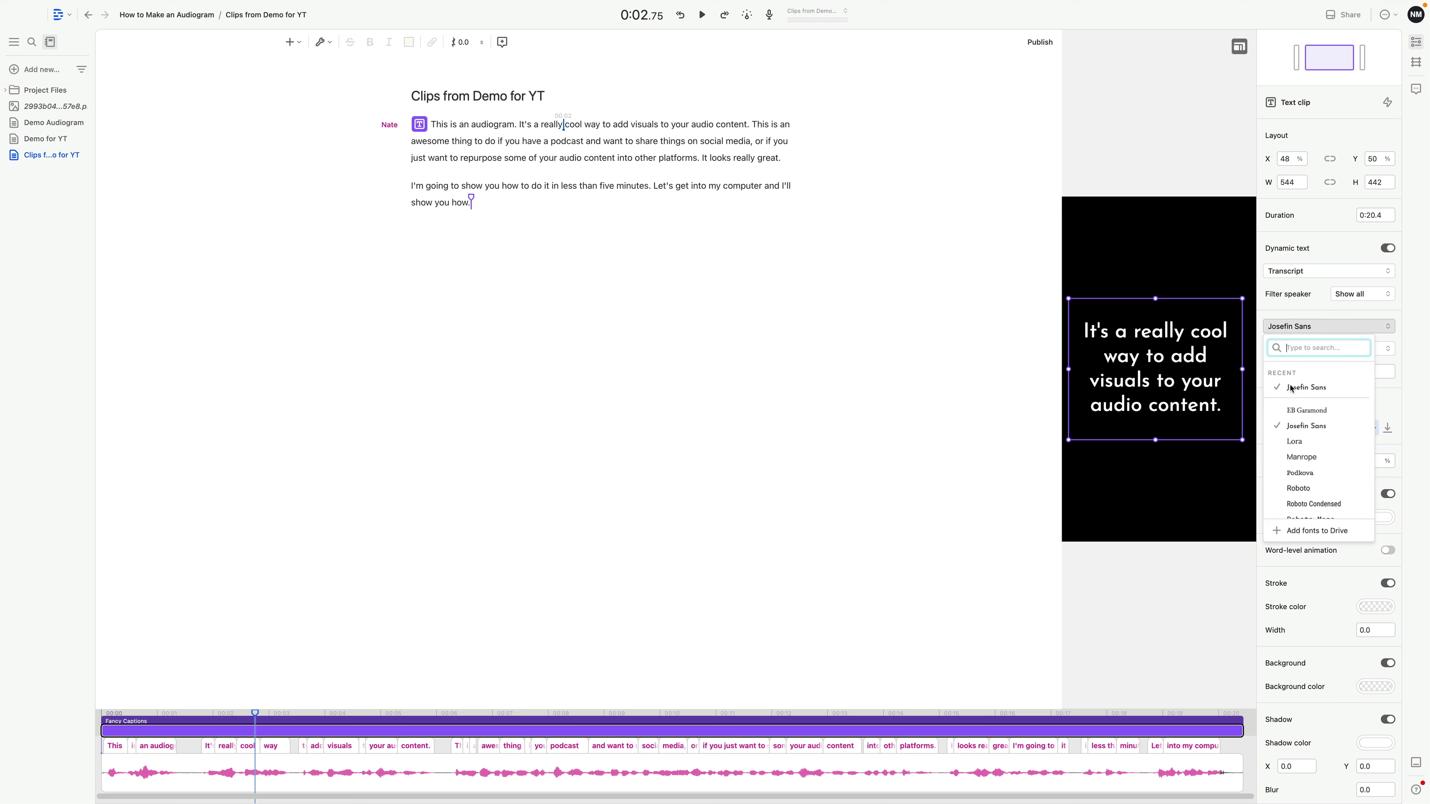
{"action": "scroll", "coordinate": [1309, 417], "scroll_direction": "down", "scroll_amount": 1}
{"action": "left_click", "coordinate": [1307, 389]}
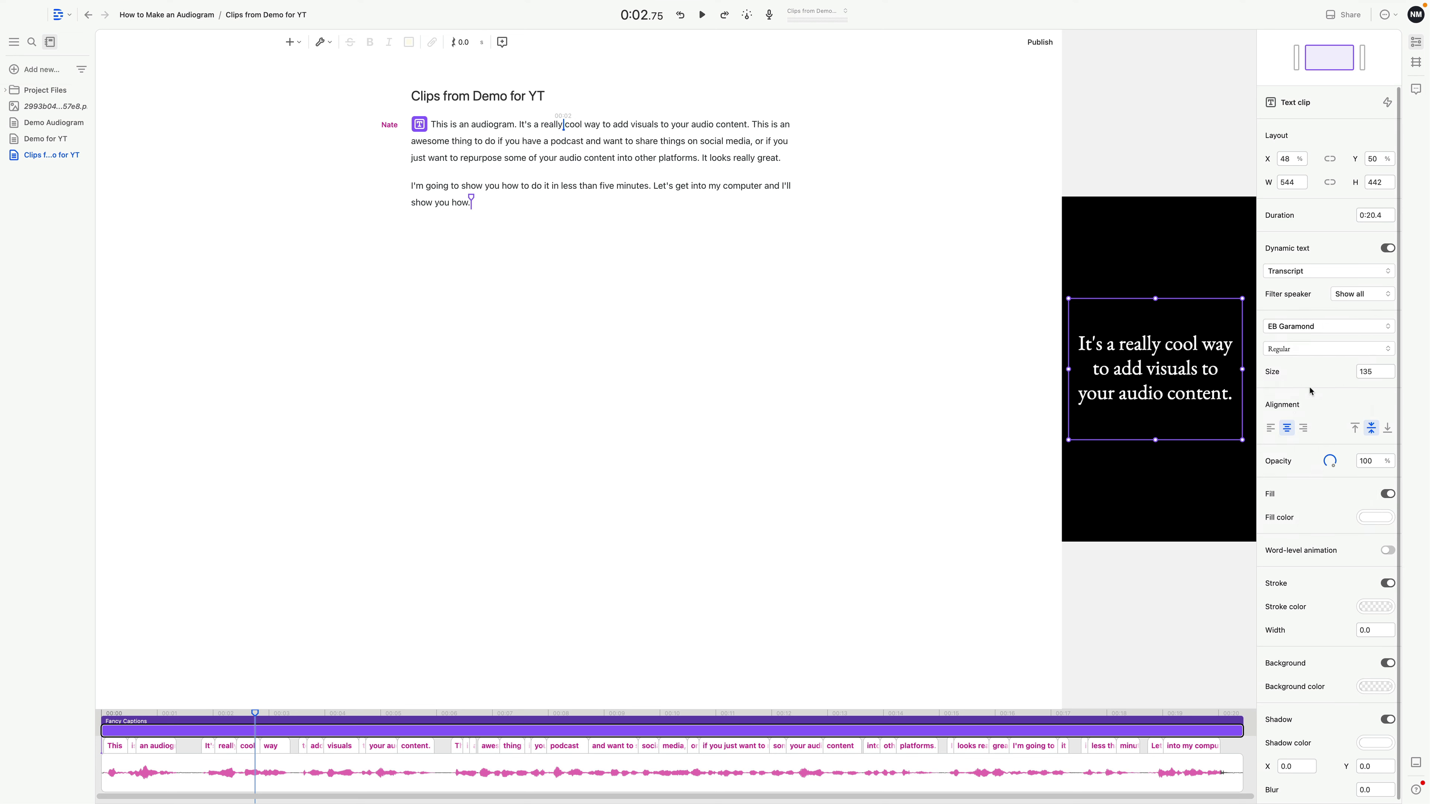
{"action": "left_click", "coordinate": [1328, 324]}
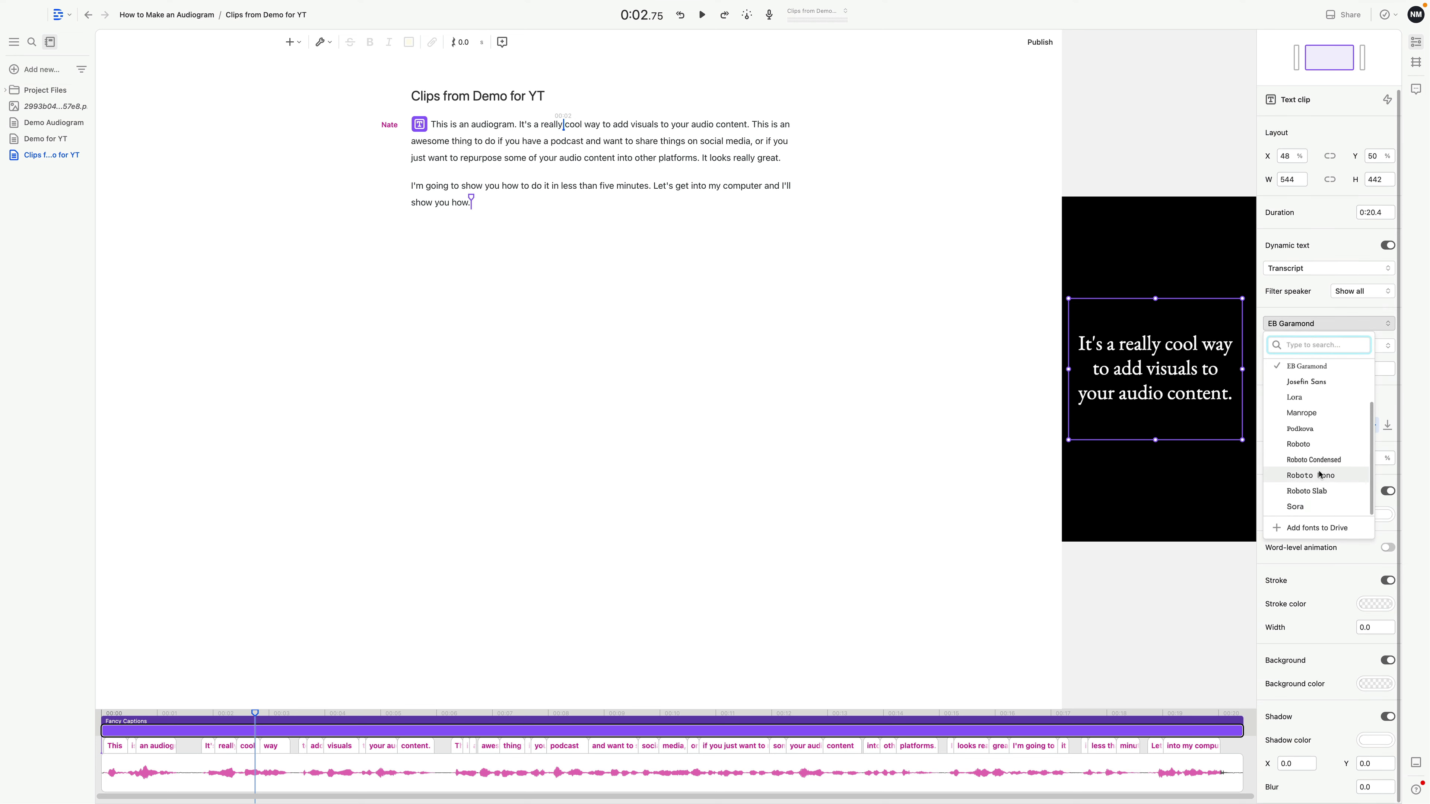
{"action": "left_click", "coordinate": [1314, 459]}
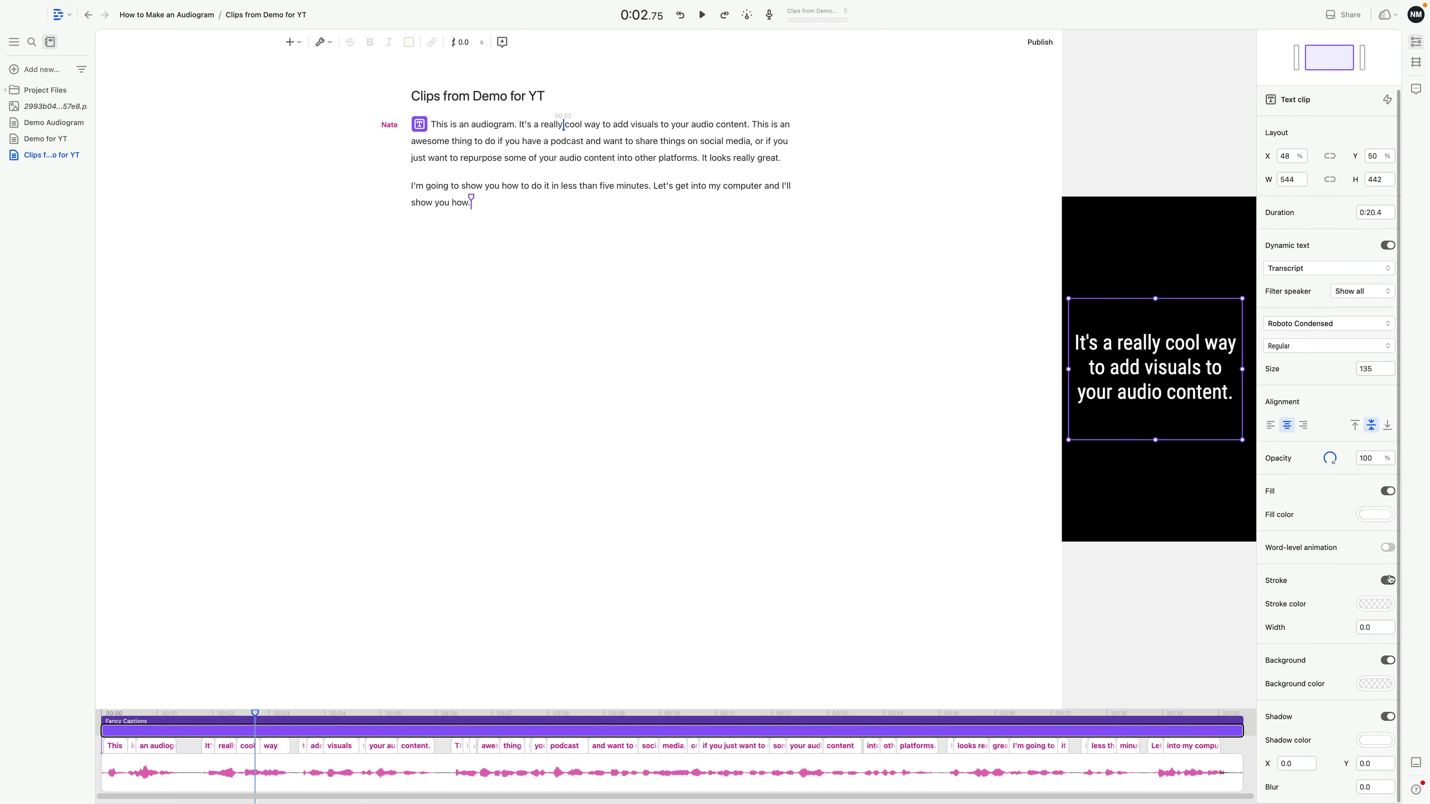
Turn on word-level animation for the captions and play a short preview
{"action": "left_click", "coordinate": [1387, 548]}
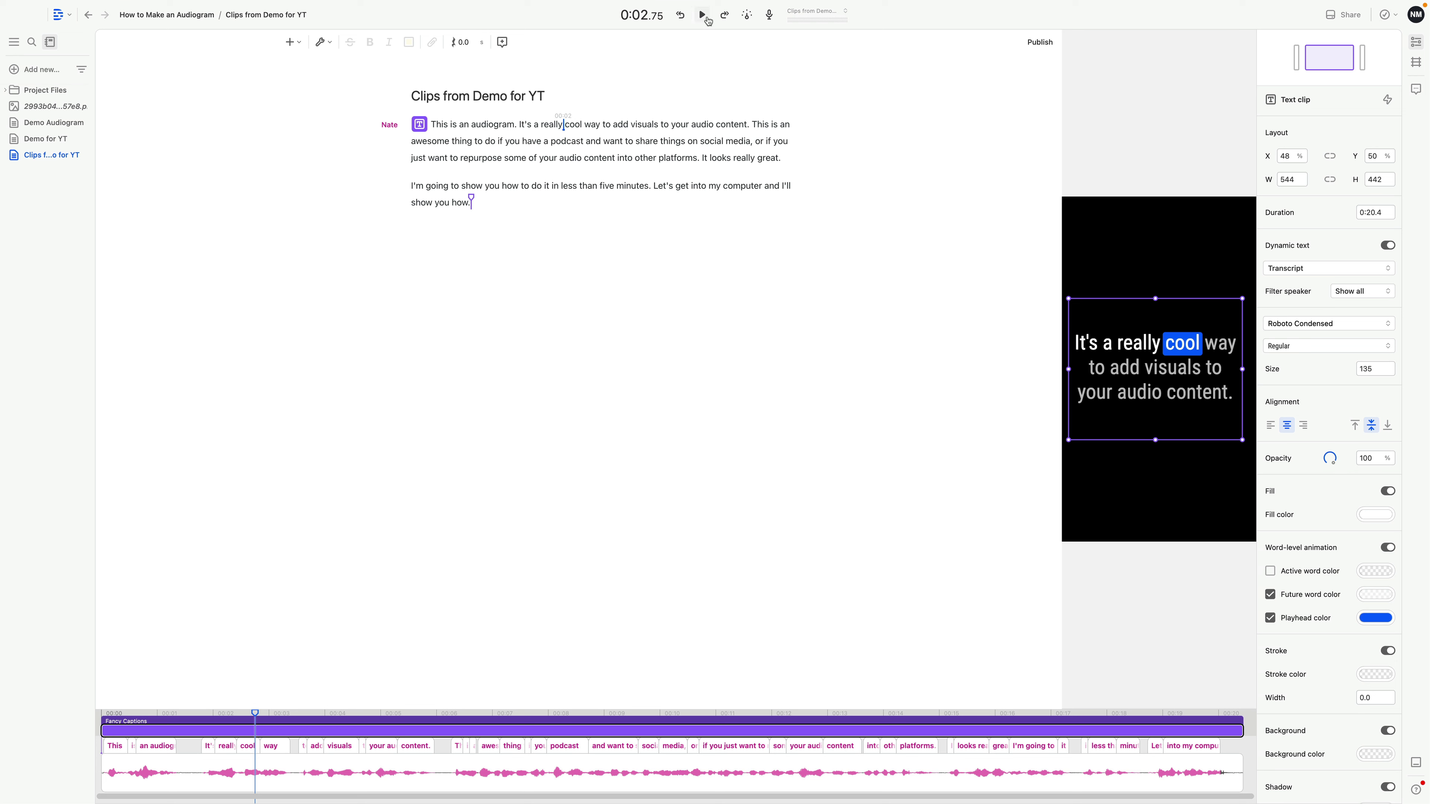
{"action": "left_click", "coordinate": [703, 17]}
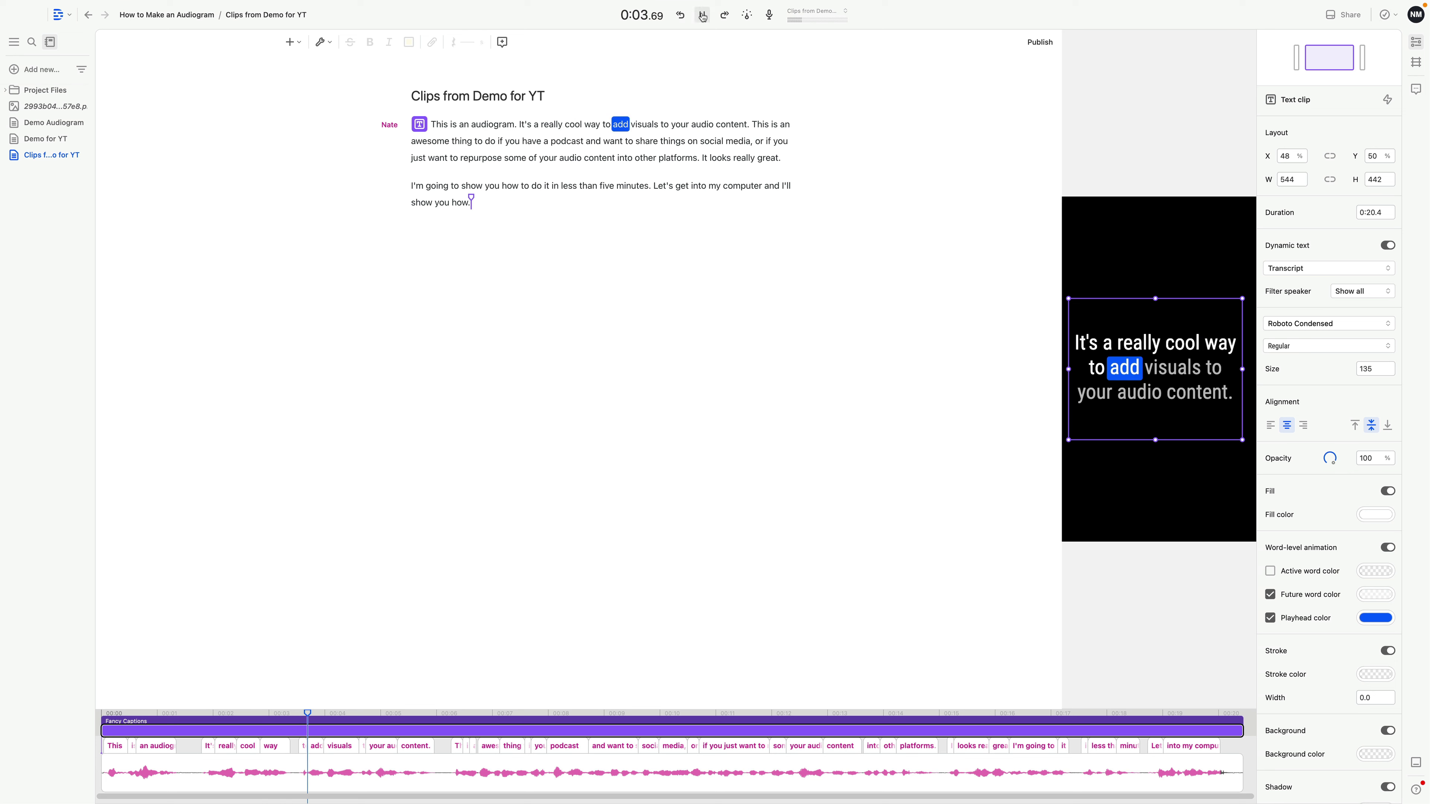
{"action": "key", "text": "space"}
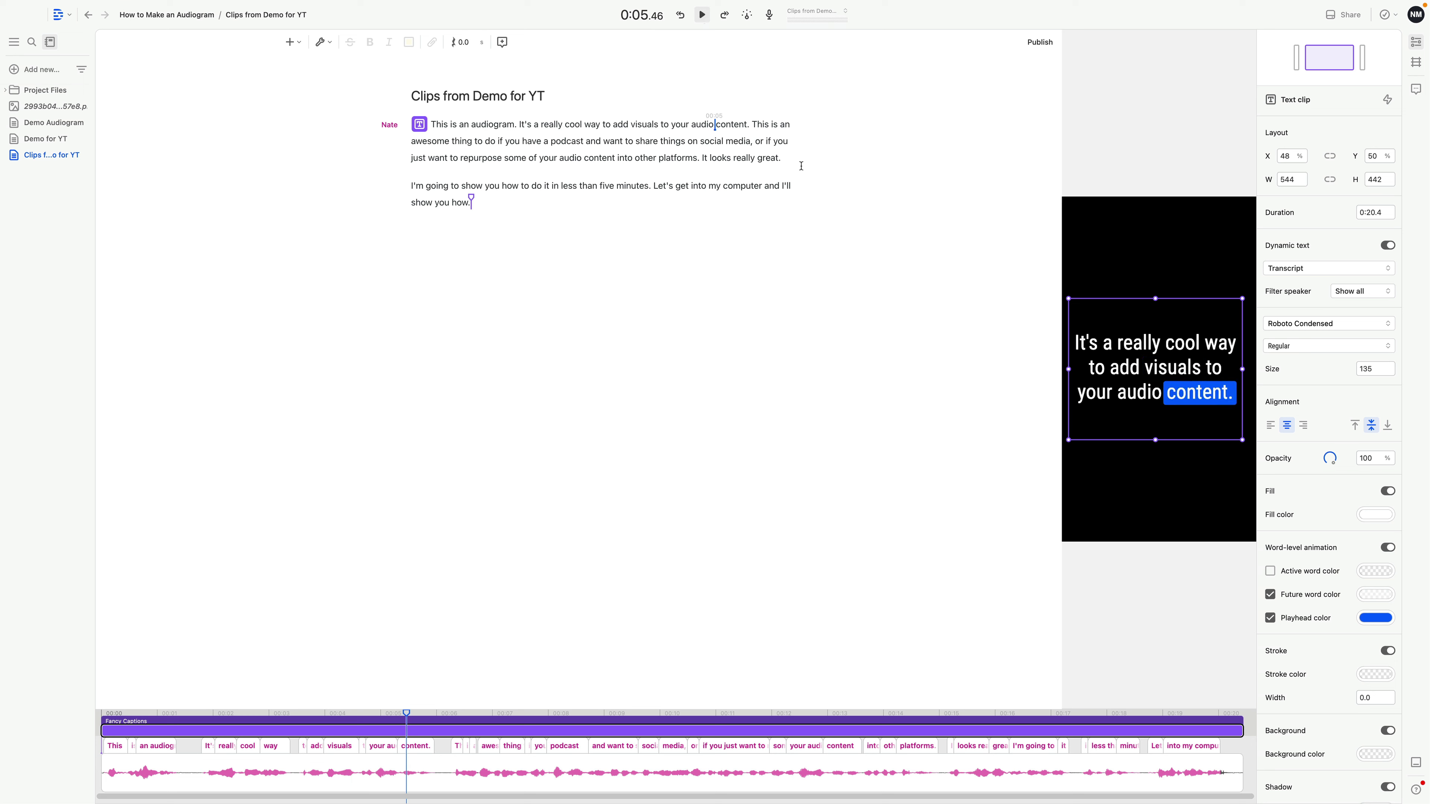
Lower the opacity of the captions' future word color so unspoken words are fainter, and preview the playback
{"action": "scroll", "coordinate": [1298, 596], "scroll_direction": "down", "scroll_amount": 3}
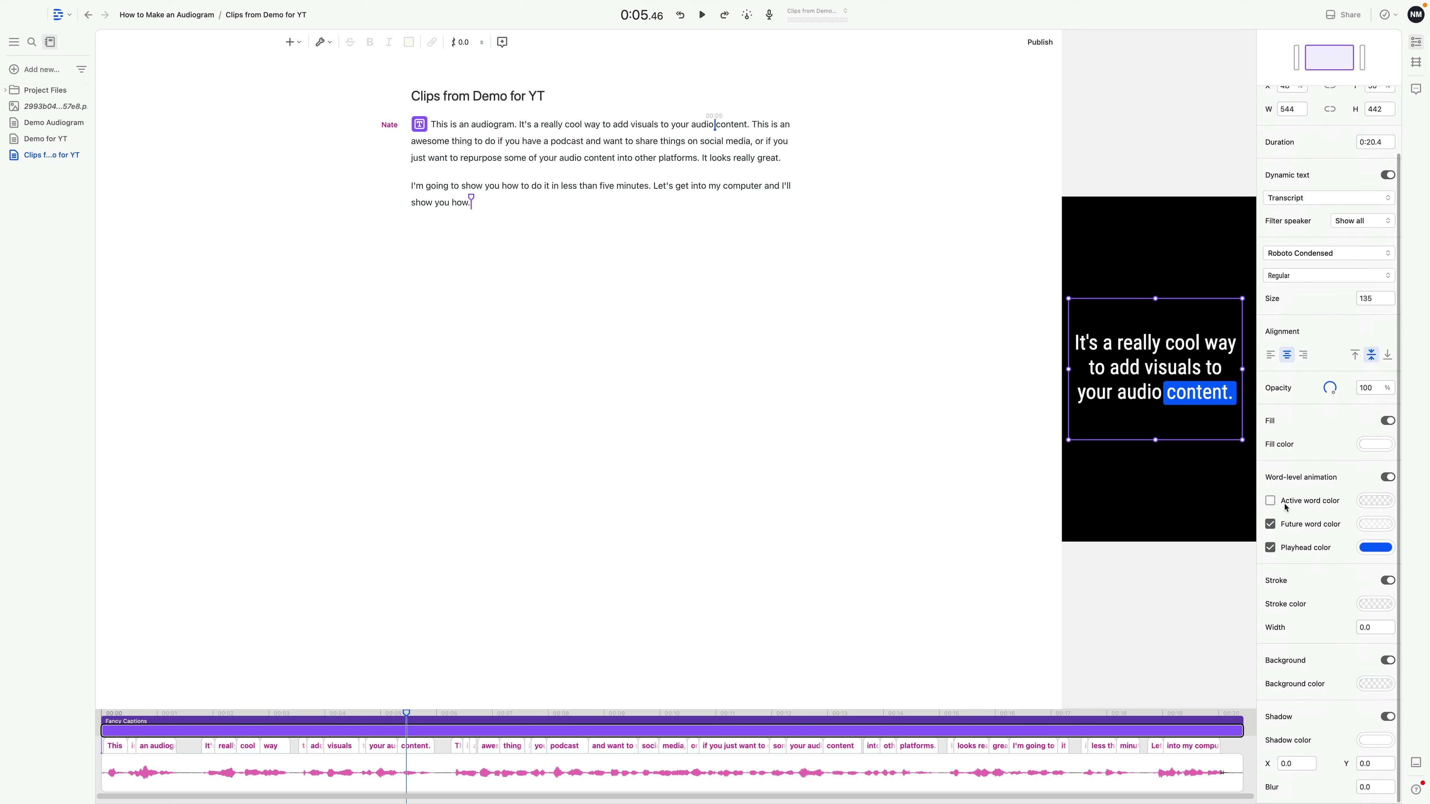
{"action": "left_click", "coordinate": [1270, 501]}
{"action": "left_click", "coordinate": [1270, 502]}
{"action": "left_click", "coordinate": [1373, 523]}
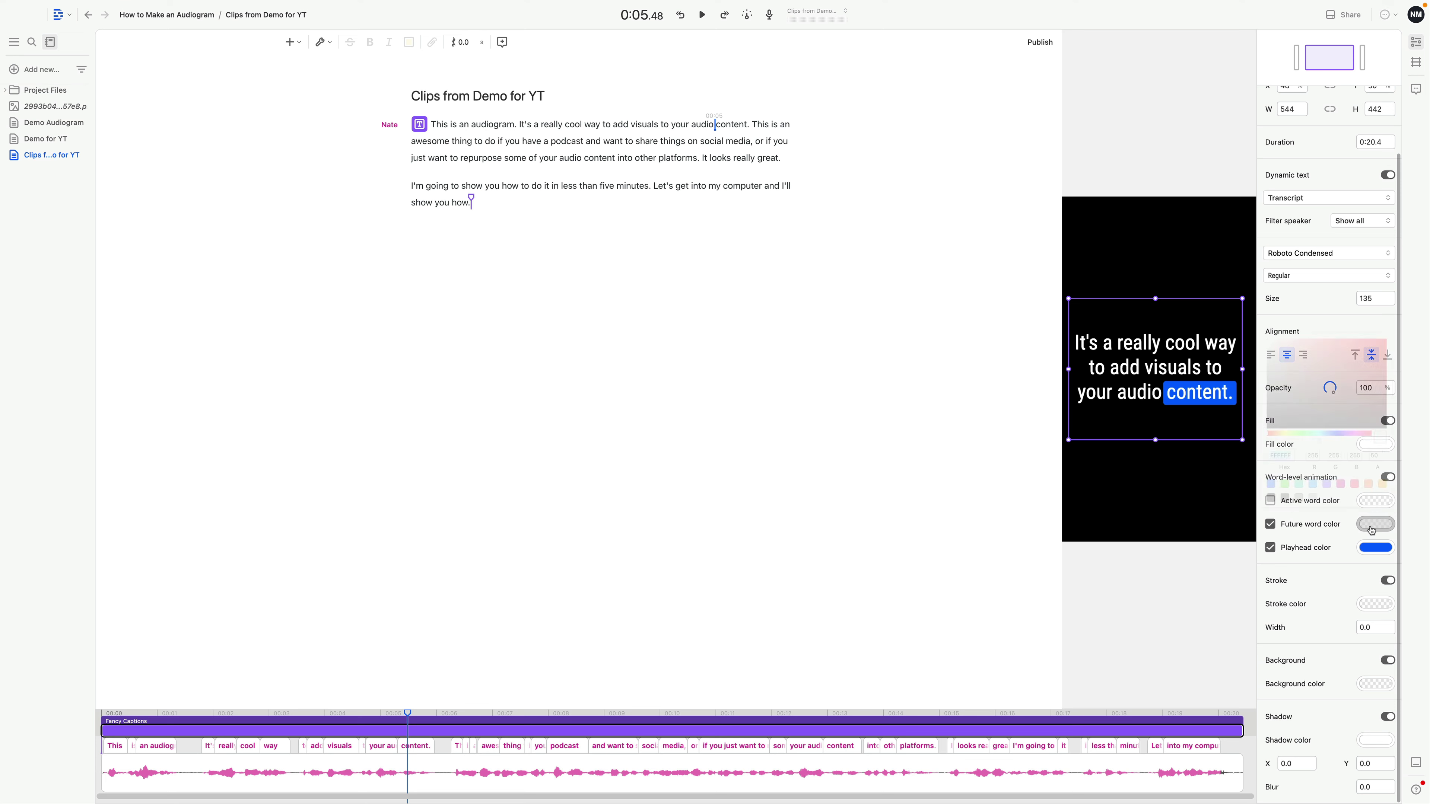
{"action": "left_click", "coordinate": [1310, 444]}
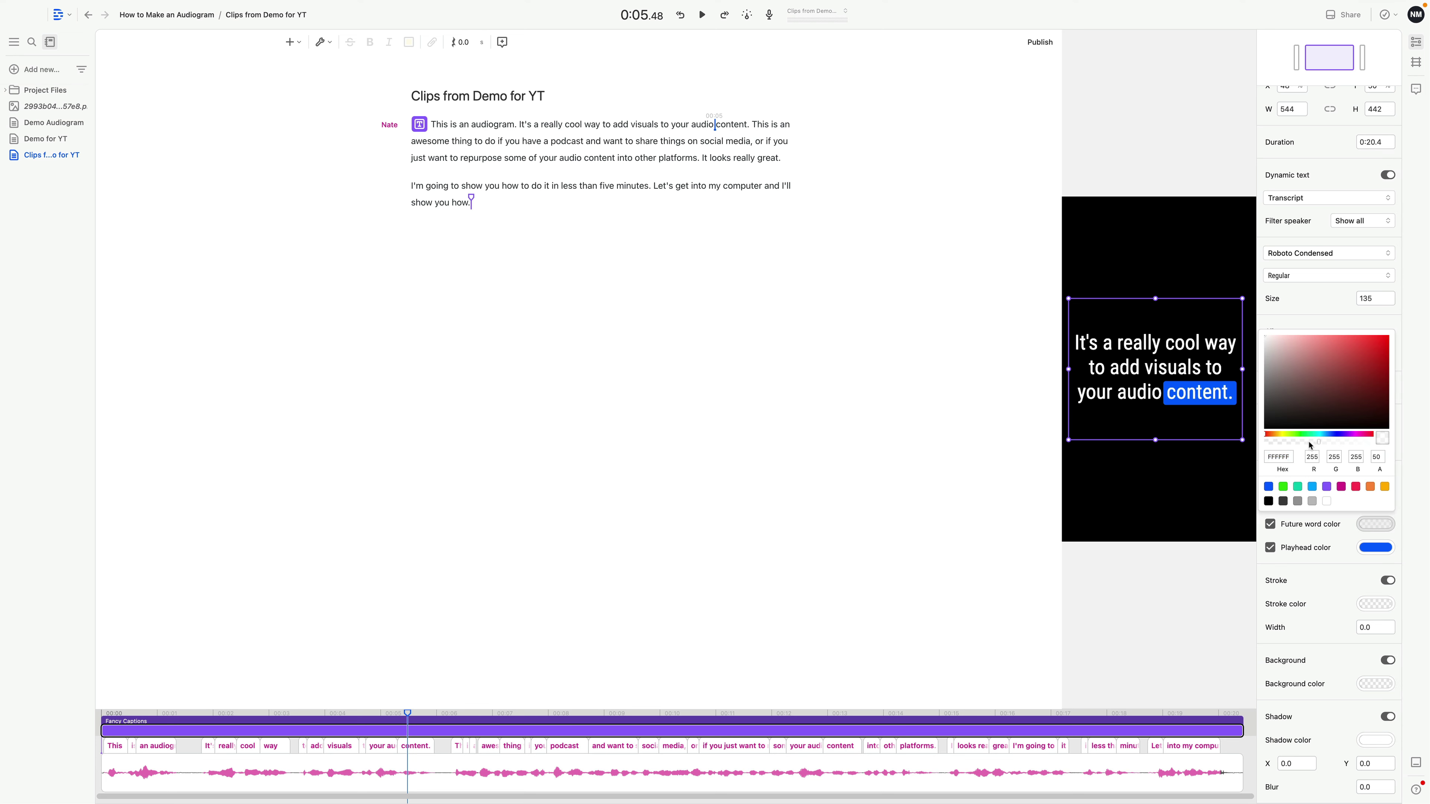
{"action": "left_click", "coordinate": [1293, 445]}
{"action": "left_click_drag", "start_coordinate": [1294, 444], "coordinate": [1283, 444]}
{"action": "left_click", "coordinate": [1188, 474]}
{"action": "left_click", "coordinate": [700, 16]}
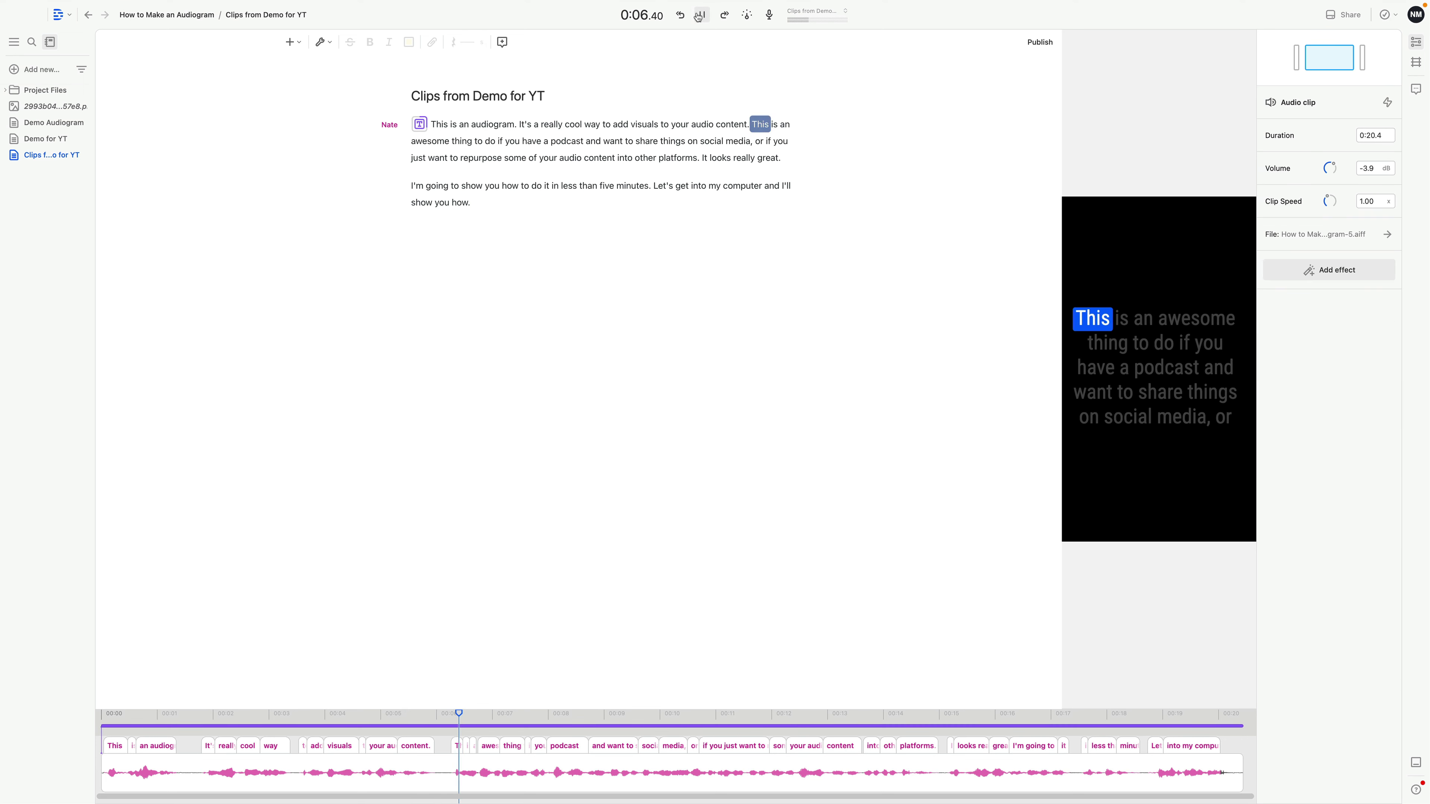
{"action": "left_click", "coordinate": [700, 16]}
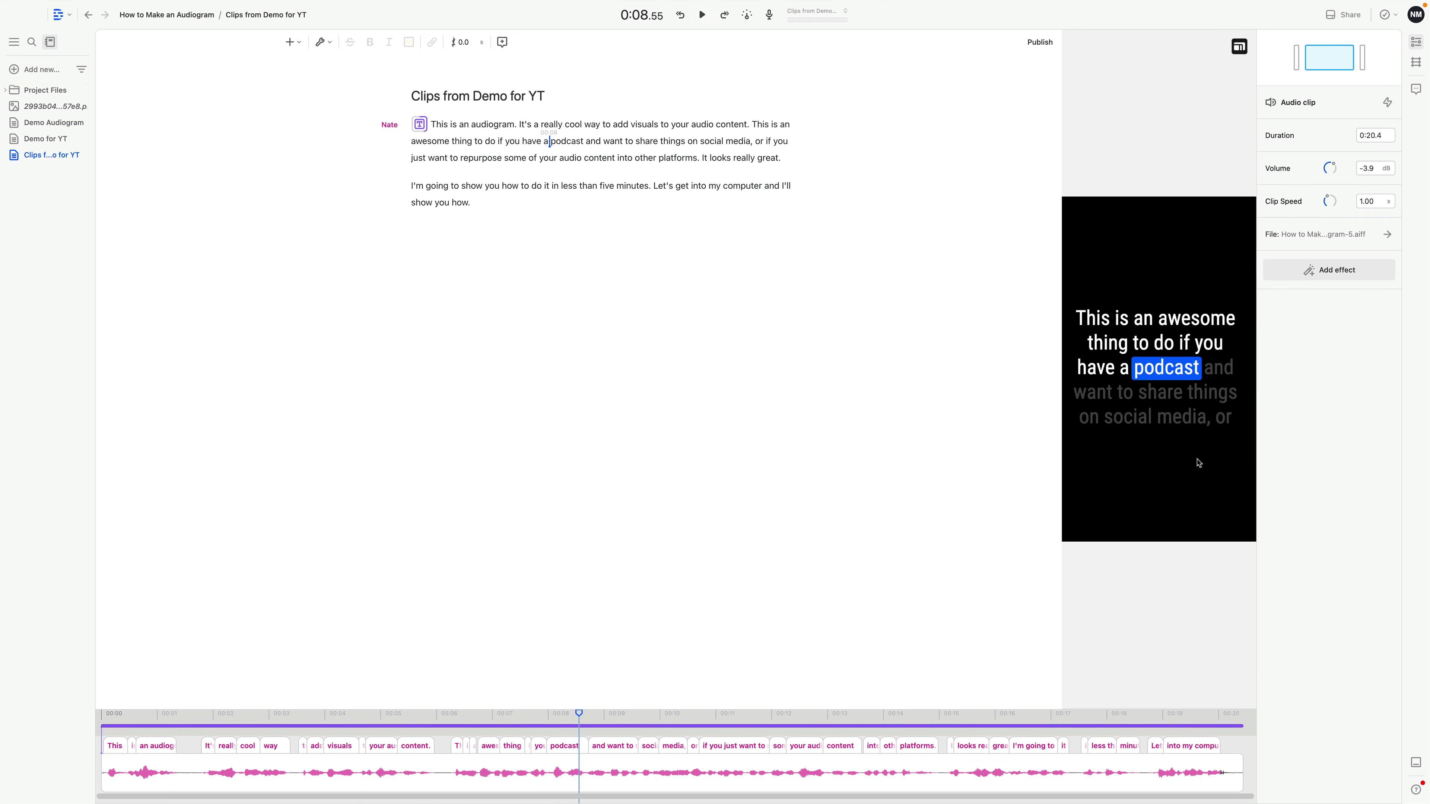
Try out the captions' background color settings and center the caption box horizontally at X 50%
{"action": "left_click", "coordinate": [1194, 399]}
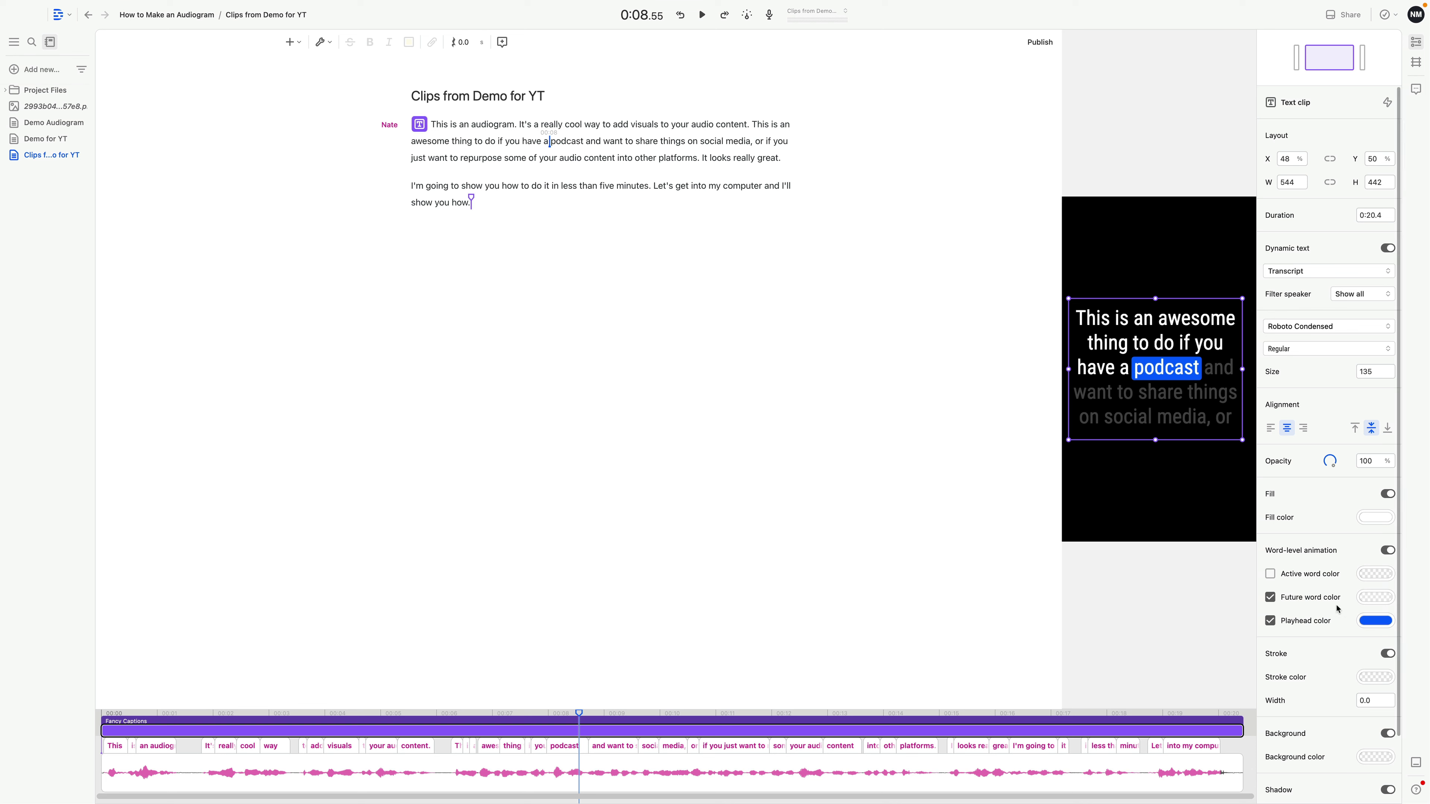
{"action": "scroll", "coordinate": [1337, 609], "scroll_direction": "down", "scroll_amount": 2}
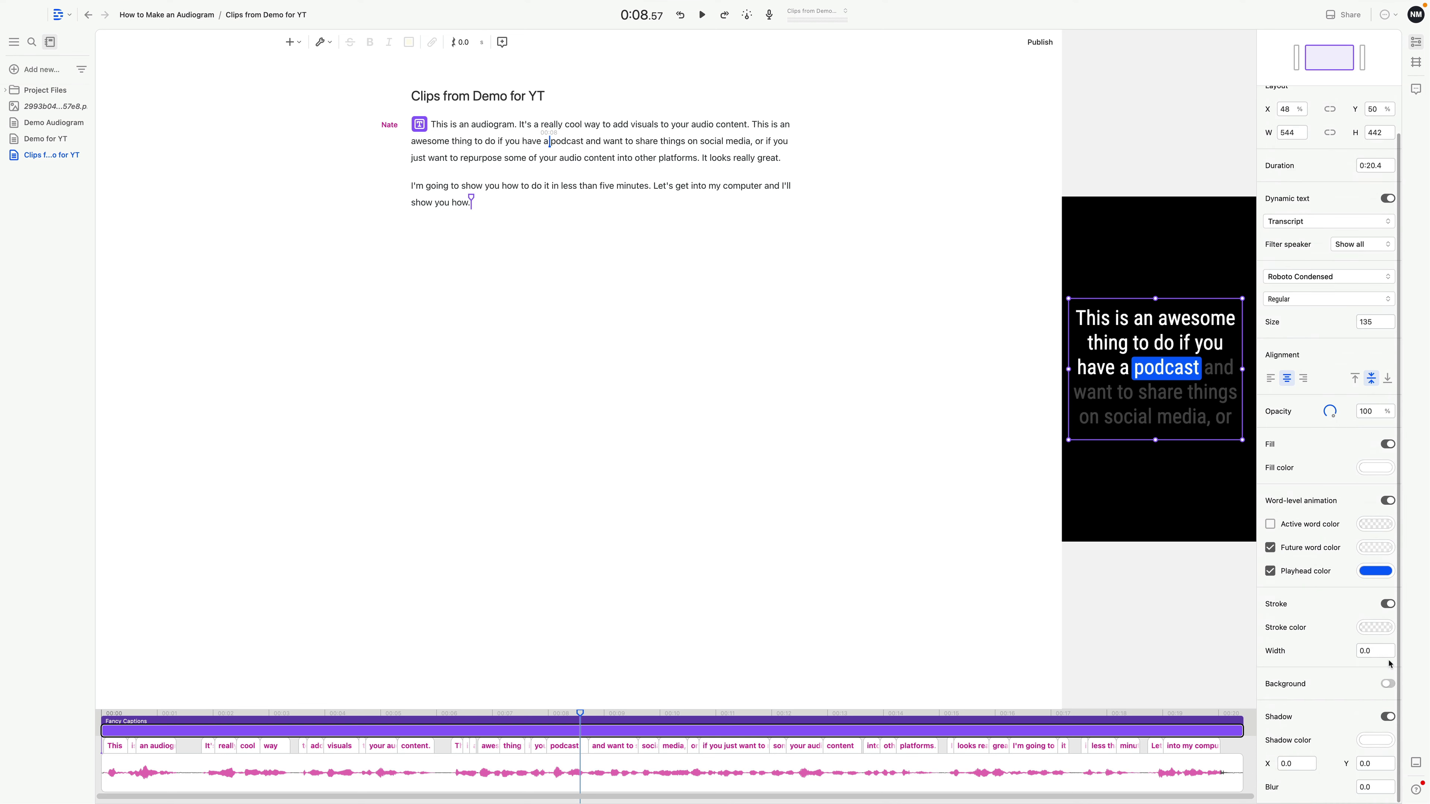
{"action": "left_click", "coordinate": [1373, 684]}
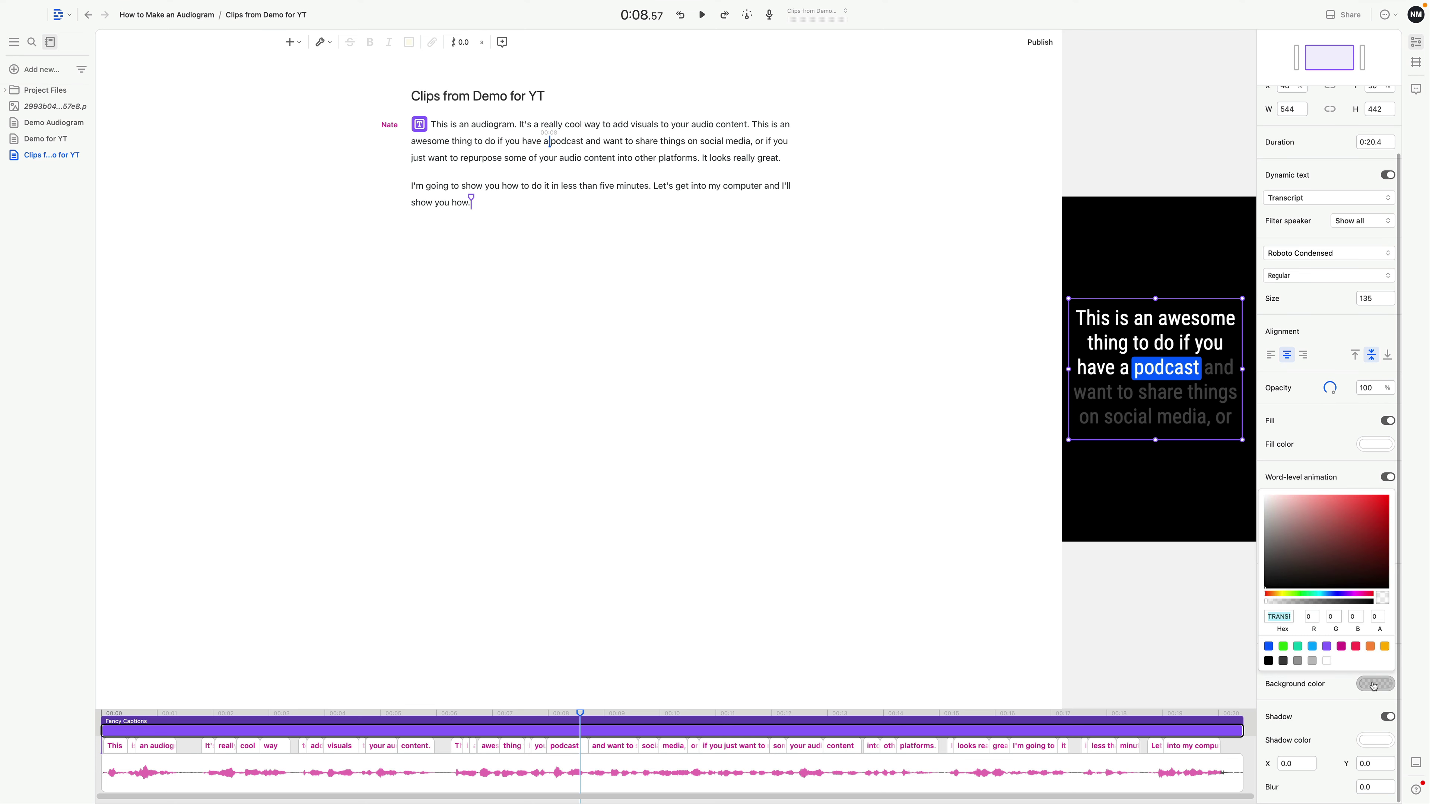
{"action": "left_click_drag", "start_coordinate": [1288, 580], "coordinate": [1266, 589]}
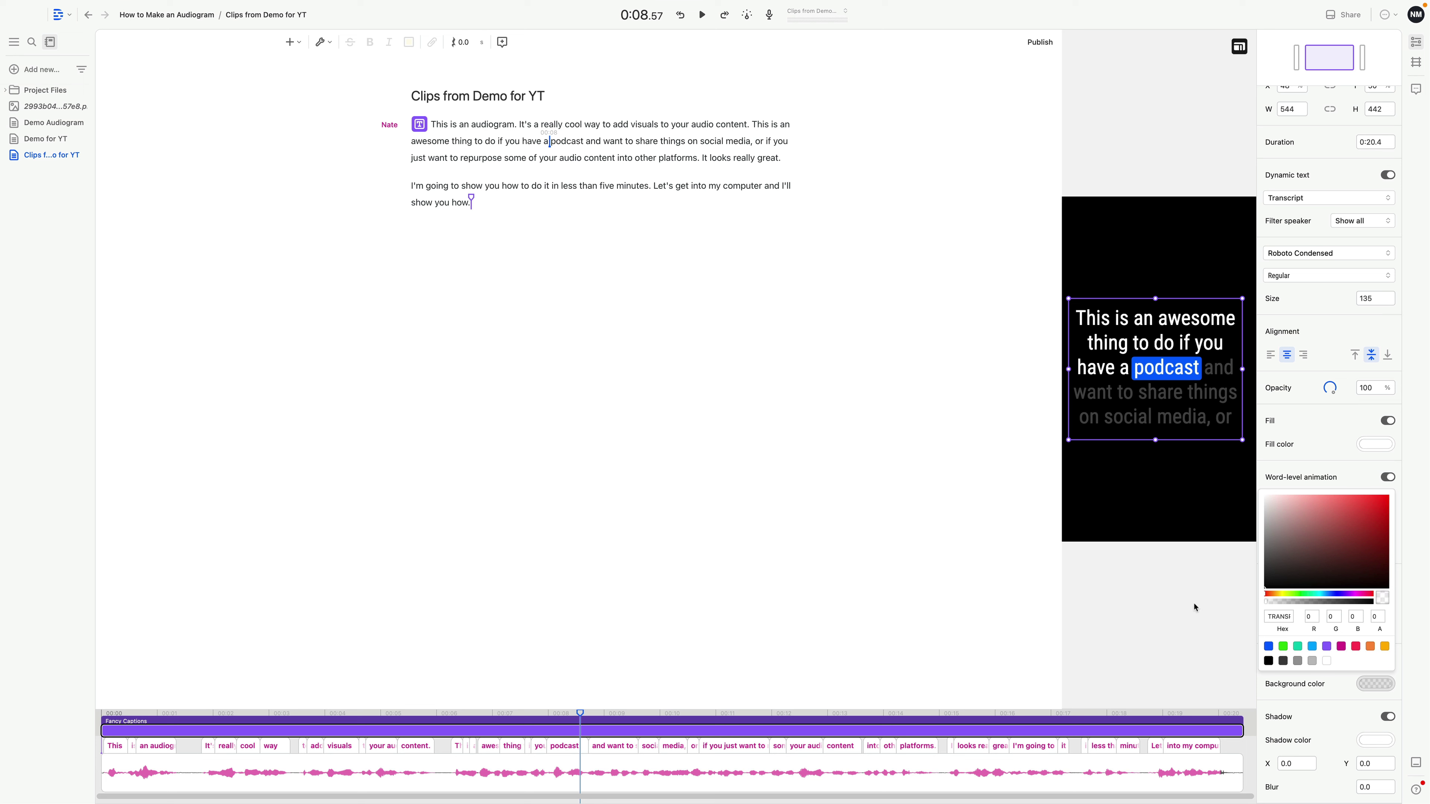
{"action": "left_click", "coordinate": [1210, 625]}
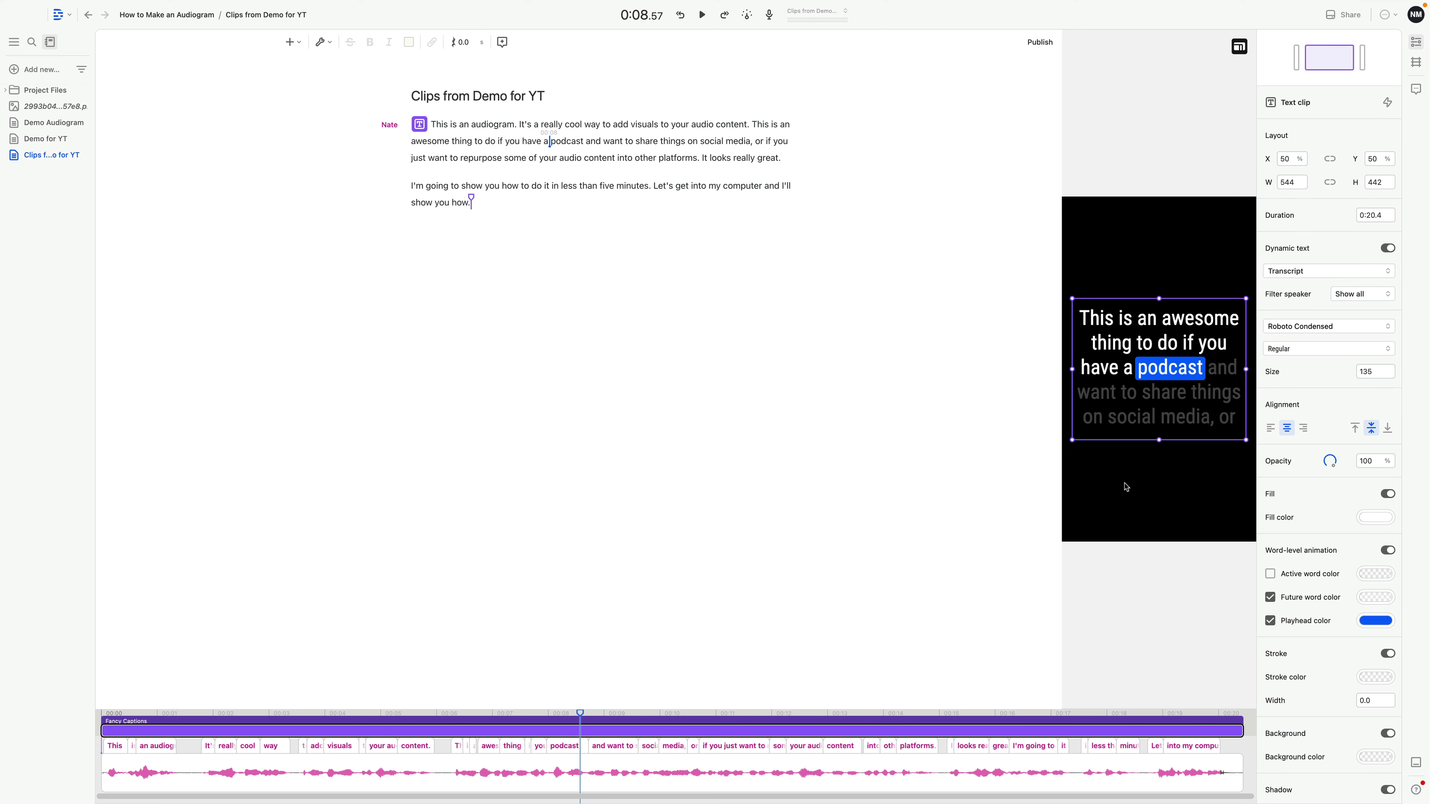
{"action": "left_click", "coordinate": [1216, 434]}
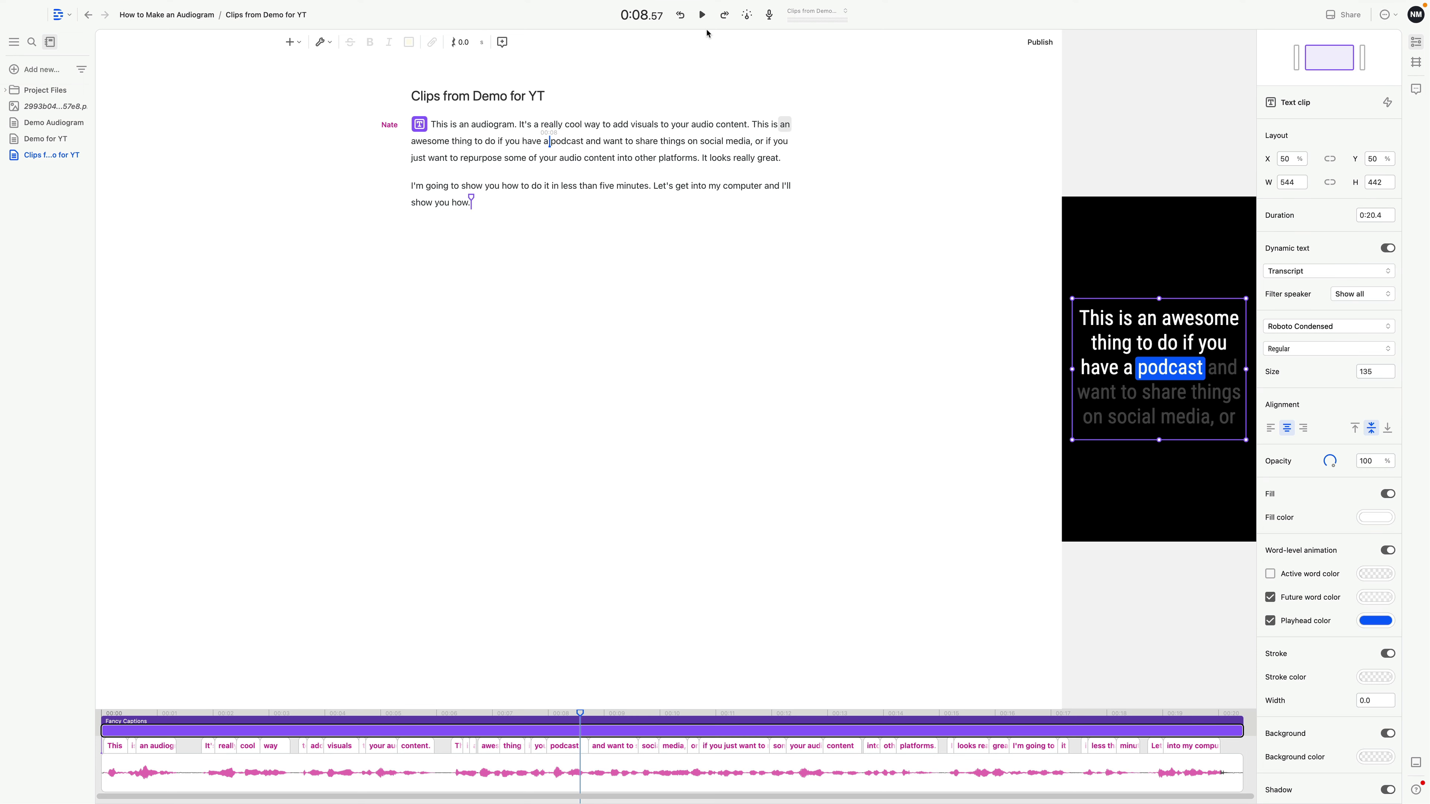
Insert an audio waveform over the entire transcript and play the composition from the start to preview it
{"action": "left_click", "coordinate": [610, 256]}
{"action": "key", "text": "super+a"}
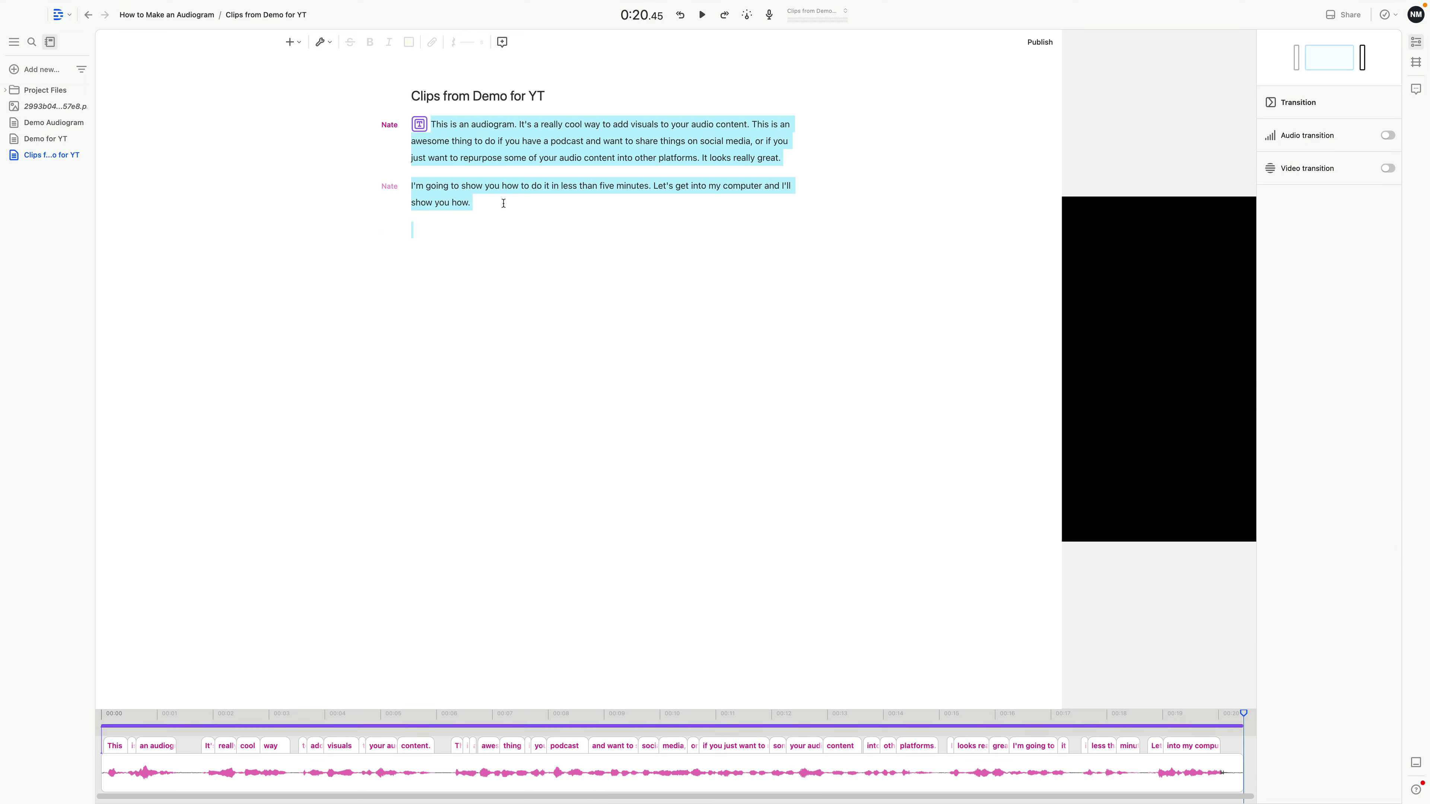
{"action": "left_click", "coordinate": [289, 41]}
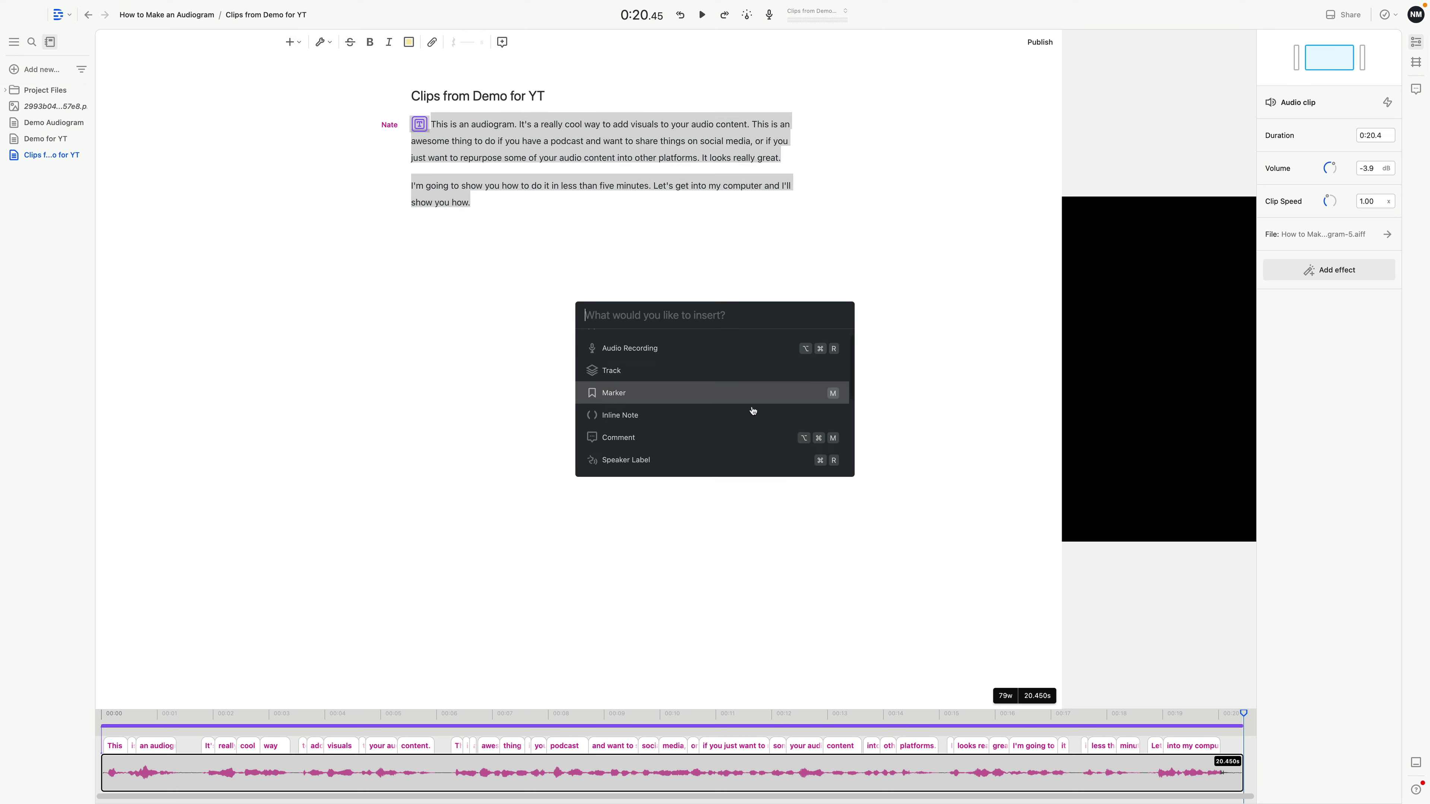
{"action": "scroll", "coordinate": [753, 411], "scroll_direction": "down", "scroll_amount": 10}
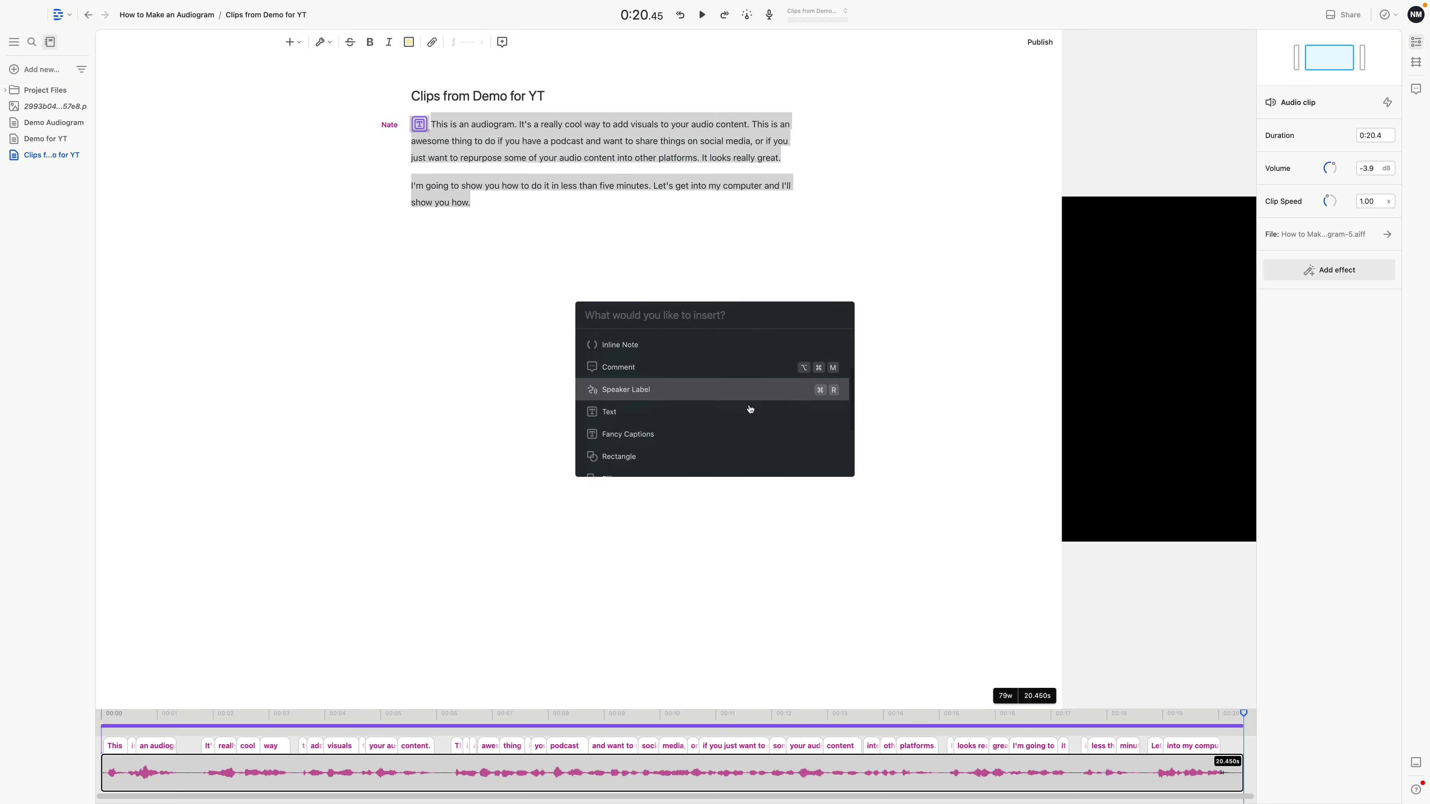
{"action": "left_click", "coordinate": [715, 401]}
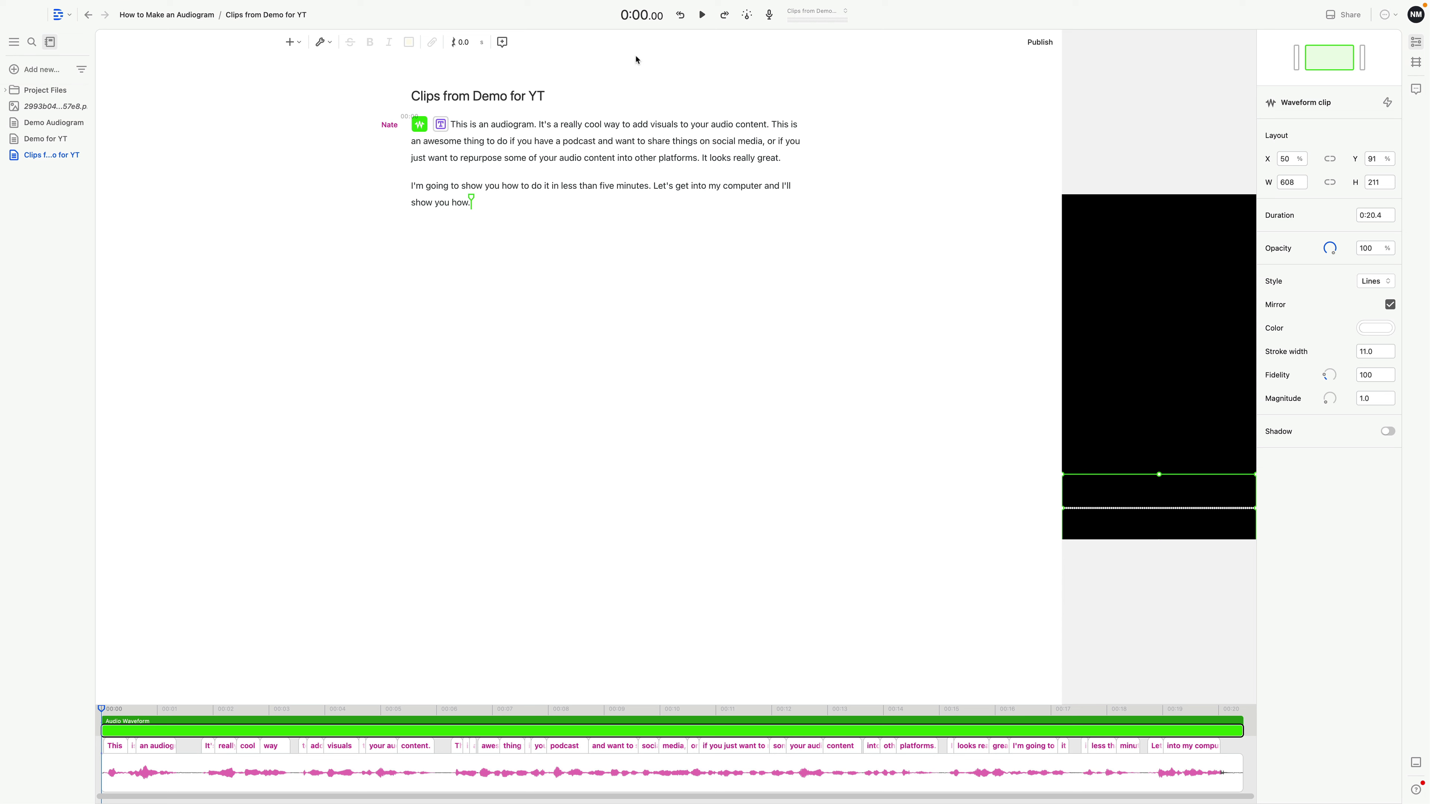
{"action": "left_click", "coordinate": [704, 20]}
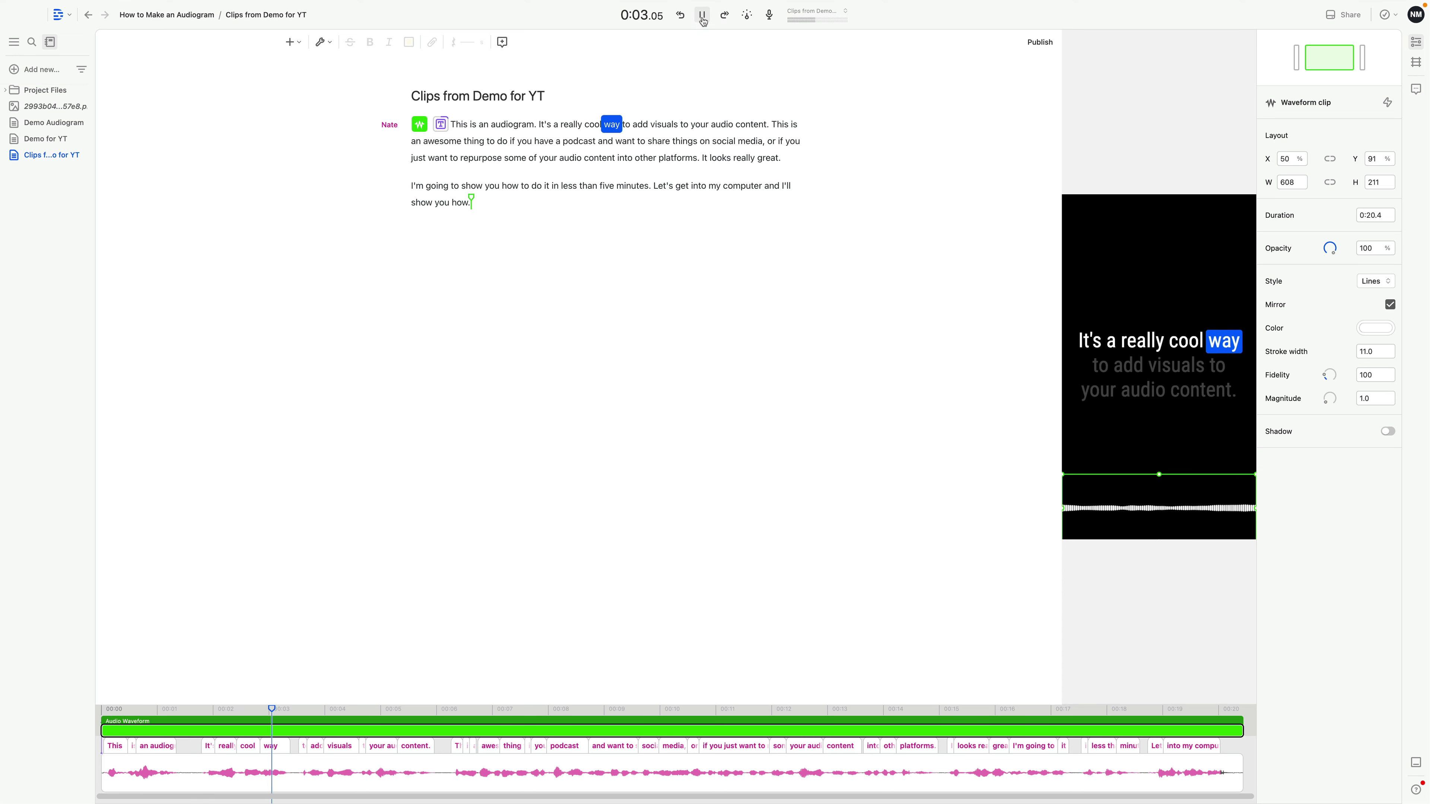
{"action": "left_click", "coordinate": [703, 16]}
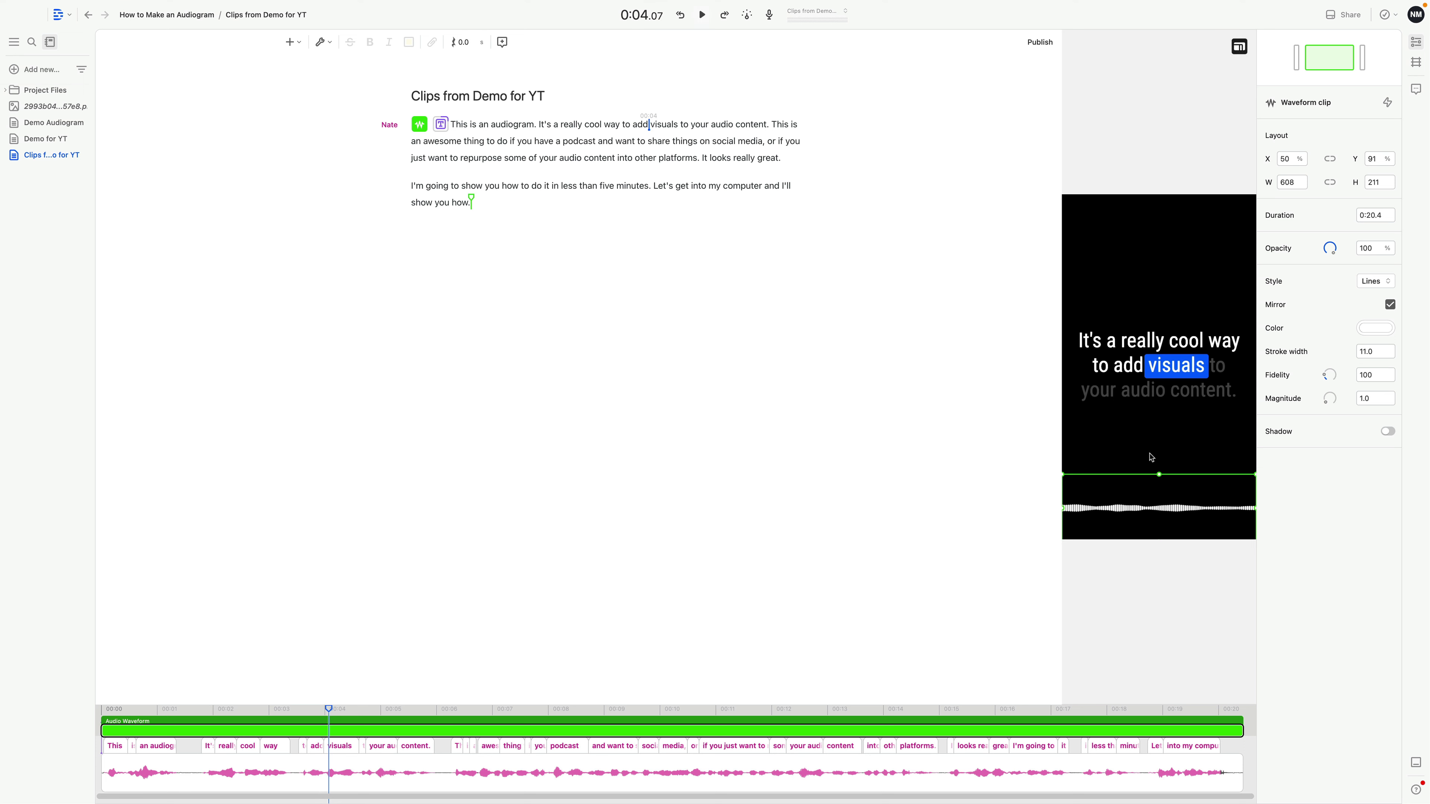
Increase the waveform's height to 292, try it above the captions, and place it below them at Y 86%
{"action": "left_click_drag", "start_coordinate": [1158, 474], "coordinate": [1173, 276]}
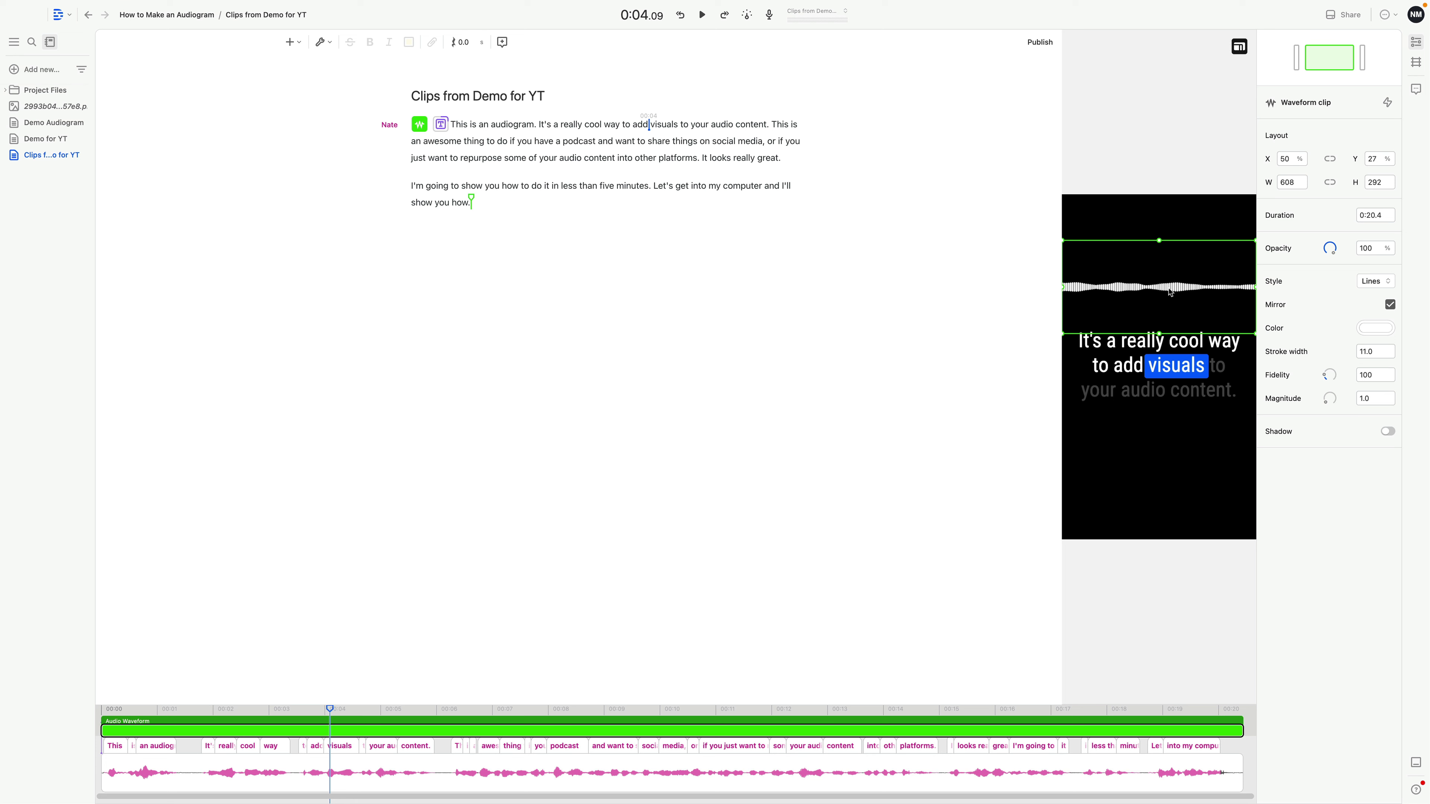
{"action": "left_click_drag", "start_coordinate": [1170, 292], "coordinate": [1169, 285]}
{"action": "left_click", "coordinate": [701, 16]}
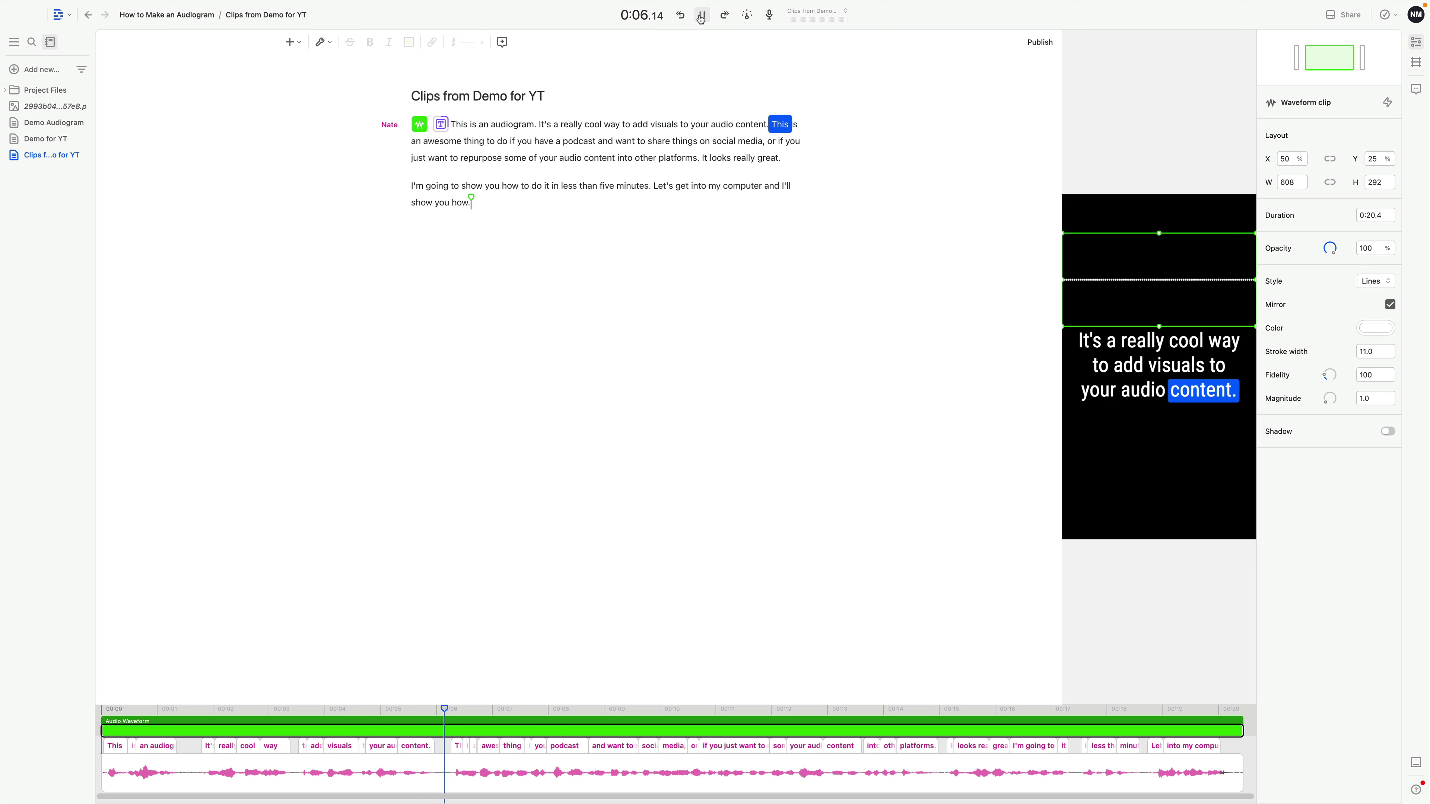
{"action": "key", "text": "space"}
{"action": "left_click_drag", "start_coordinate": [1151, 318], "coordinate": [1147, 470]}
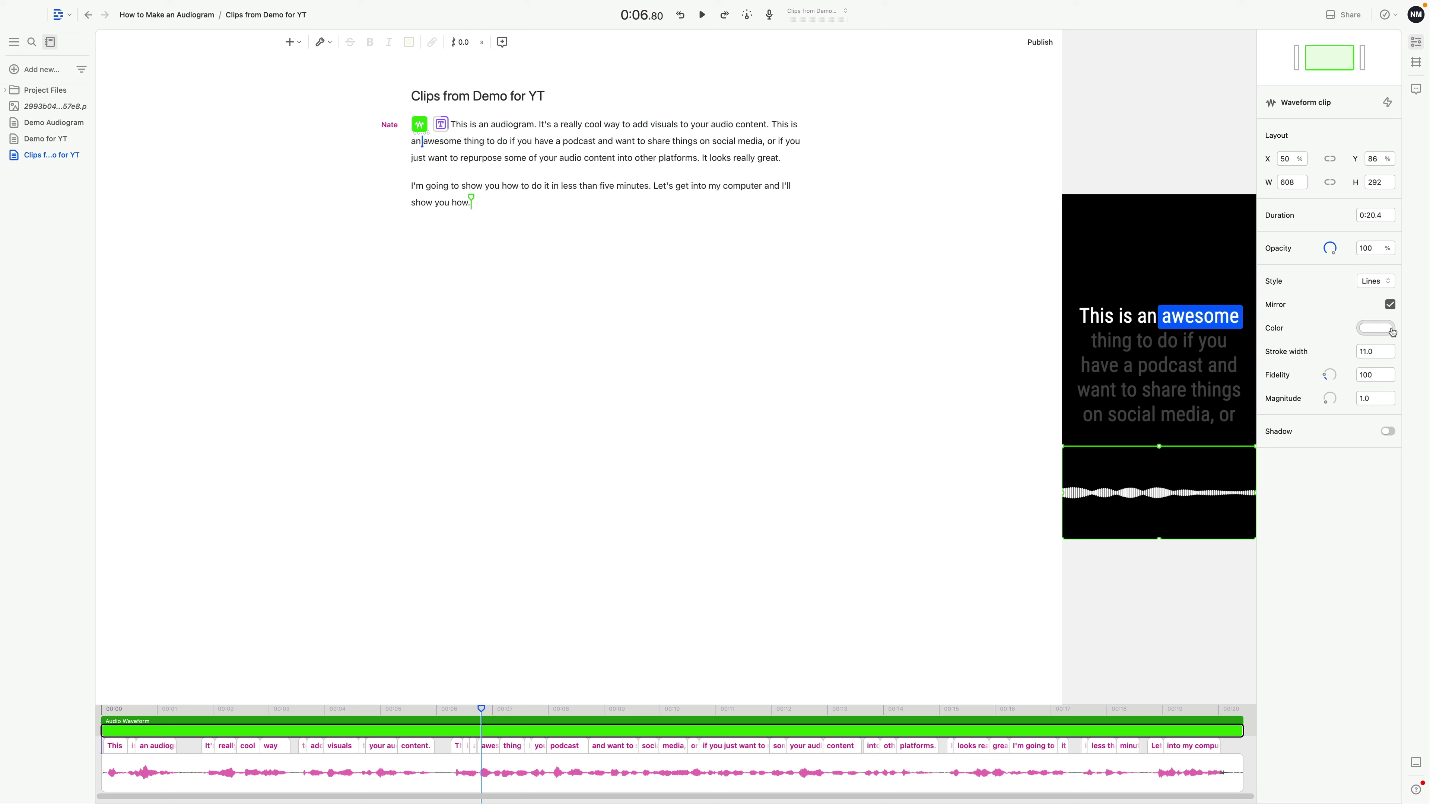
Try a waveform stroke width of 15.0 and set it to 9.0
{"action": "left_click", "coordinate": [1390, 348]}
{"action": "left_click", "coordinate": [1389, 349]}
{"action": "left_click", "coordinate": [1390, 350]}
{"action": "left_click", "coordinate": [1390, 349]}
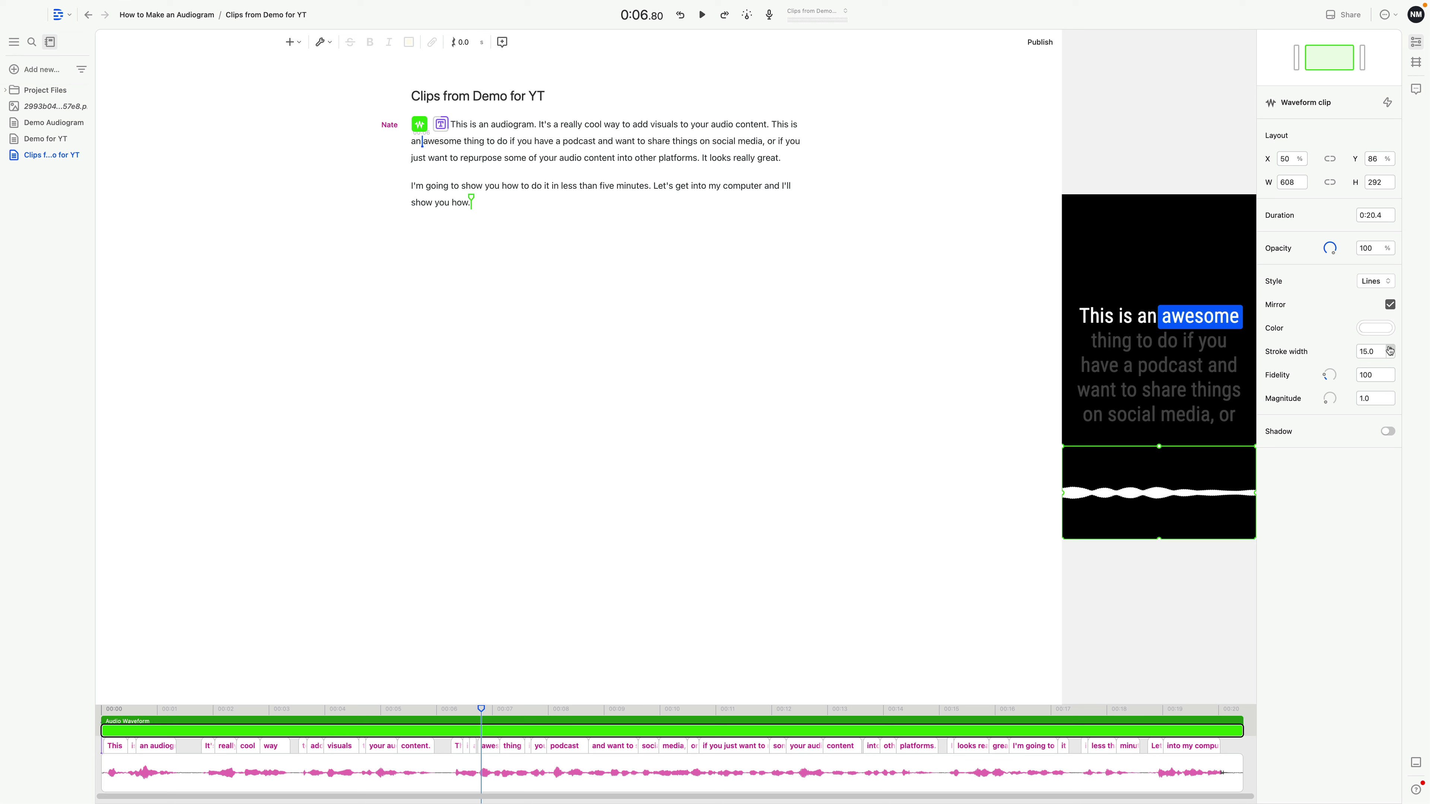
{"action": "left_click", "coordinate": [1390, 355]}
{"action": "left_click", "coordinate": [1390, 356]}
{"action": "left_click", "coordinate": [1390, 356]}
{"action": "left_click", "coordinate": [1390, 356]}
{"action": "left_click", "coordinate": [1390, 355]}
{"action": "left_click", "coordinate": [1390, 355]}
{"action": "left_click", "coordinate": [1390, 356]}
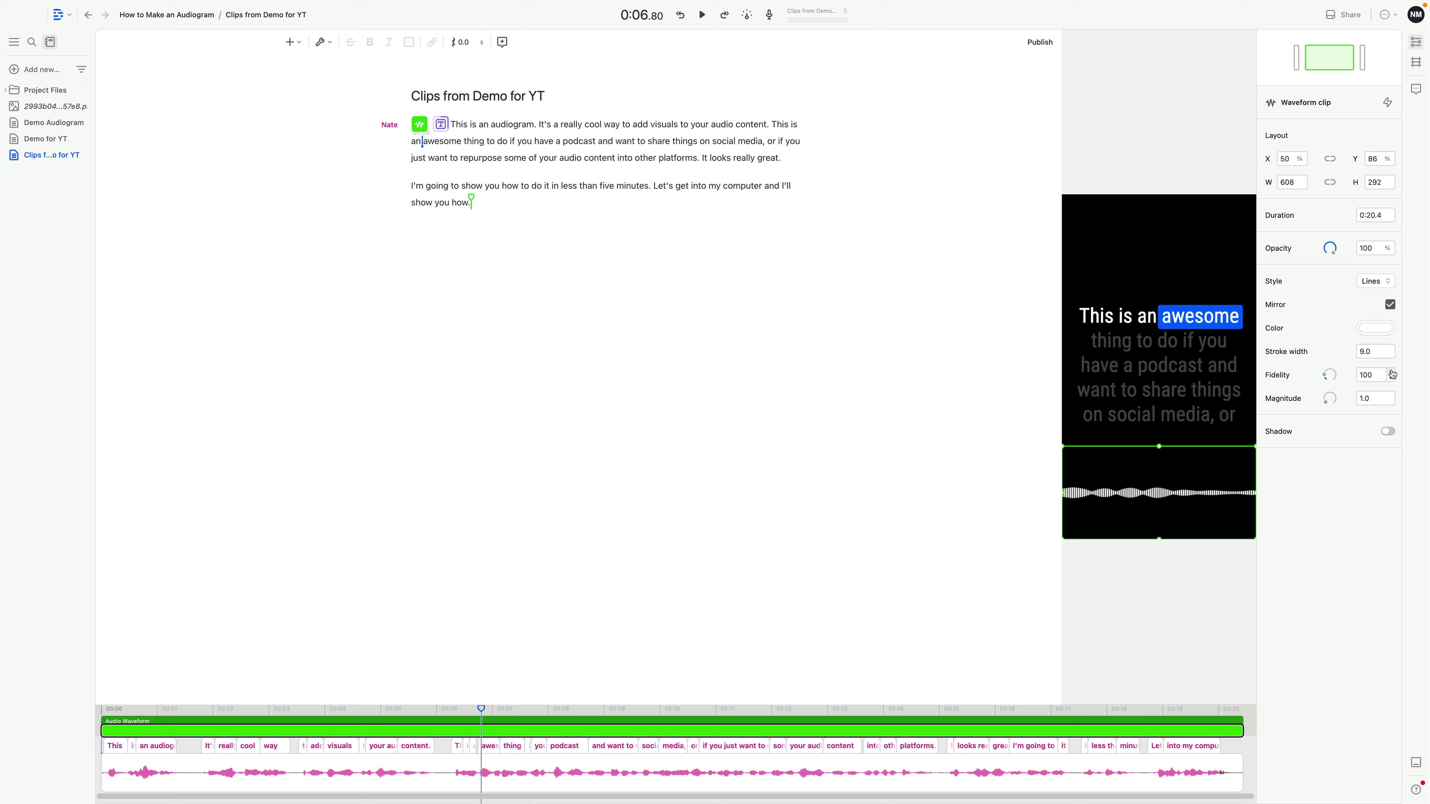
Raise the waveform's magnitude to 4.0 and preview the playback
{"action": "left_click", "coordinate": [1390, 397]}
{"action": "left_click", "coordinate": [1390, 396]}
{"action": "left_click", "coordinate": [1390, 397]}
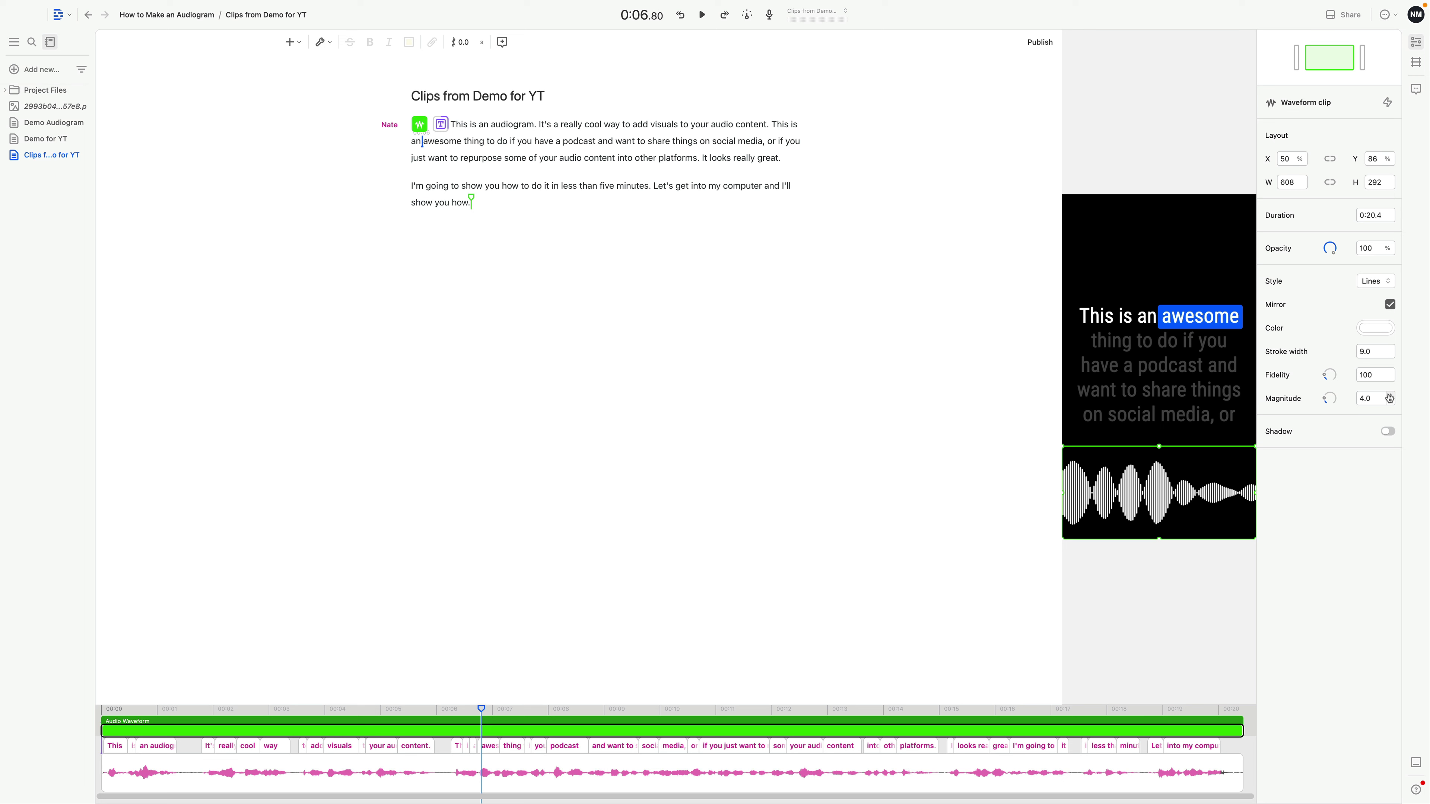
{"action": "left_click", "coordinate": [704, 15]}
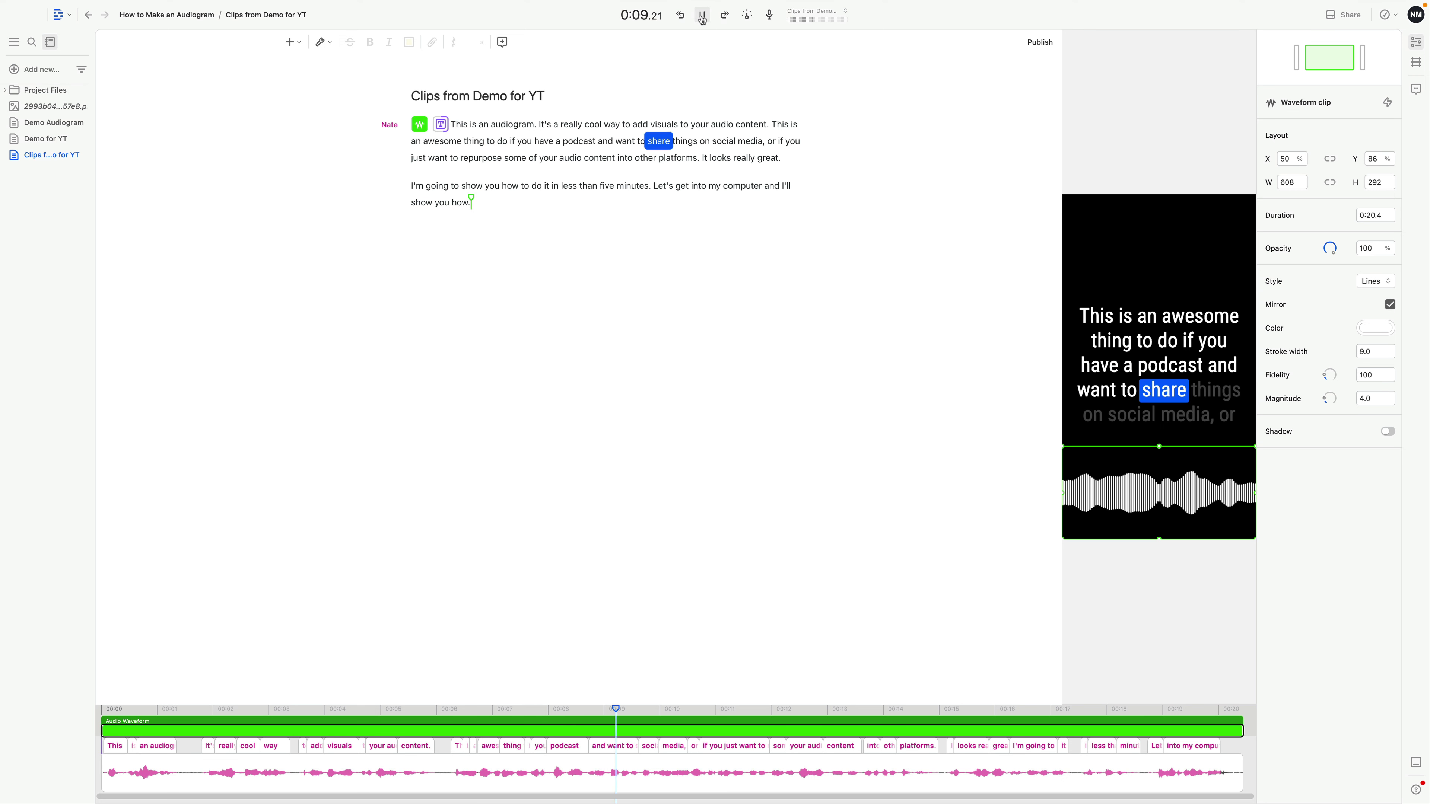
{"action": "left_click", "coordinate": [702, 17]}
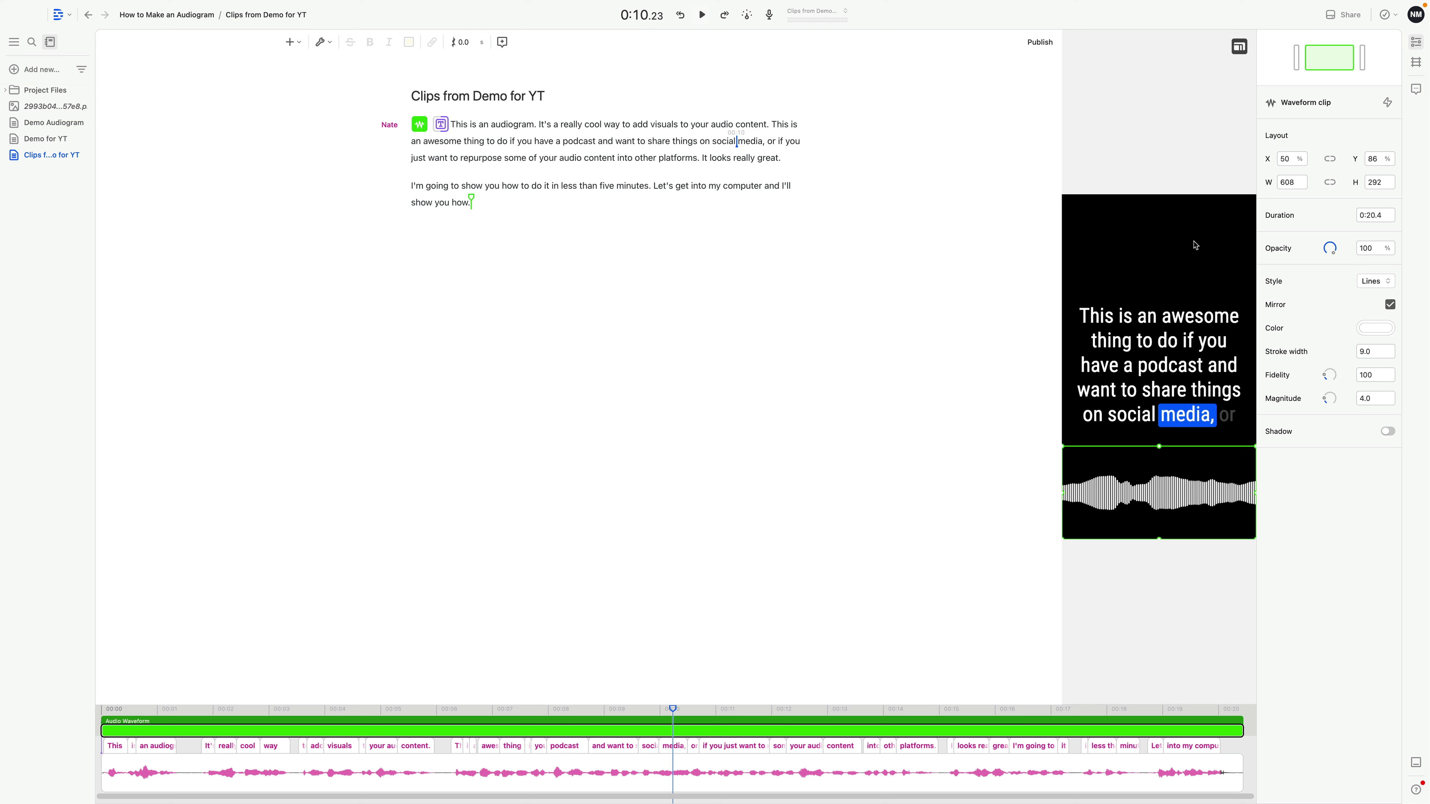
Change the waveform color to blue (0062FF) and play the composition to check it
{"action": "left_click", "coordinate": [1374, 331]}
{"action": "left_click", "coordinate": [1268, 292]}
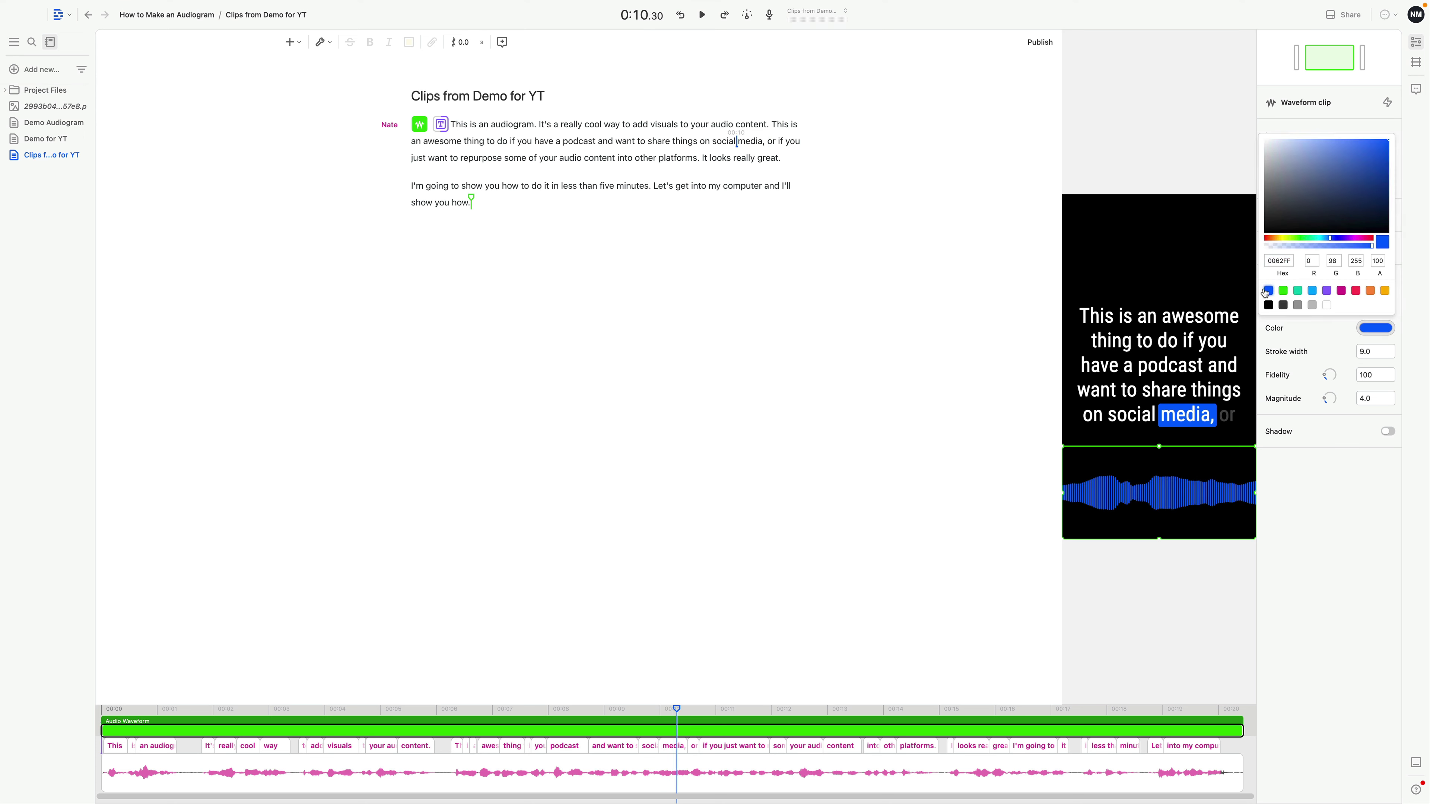
{"action": "left_click", "coordinate": [703, 16]}
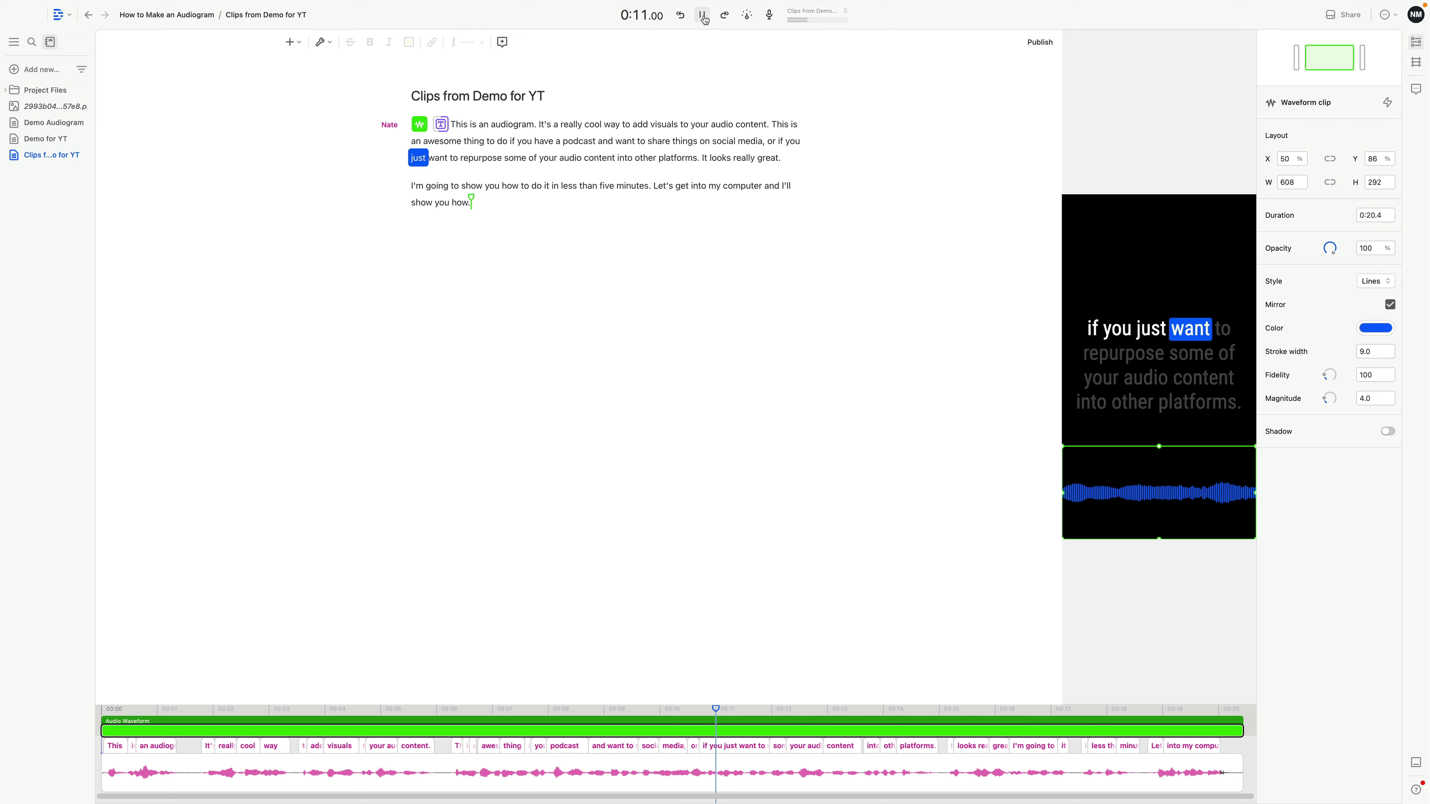
Stop the playback and change the waveform color to white
{"action": "left_click", "coordinate": [703, 16]}
{"action": "left_click", "coordinate": [1375, 328]}
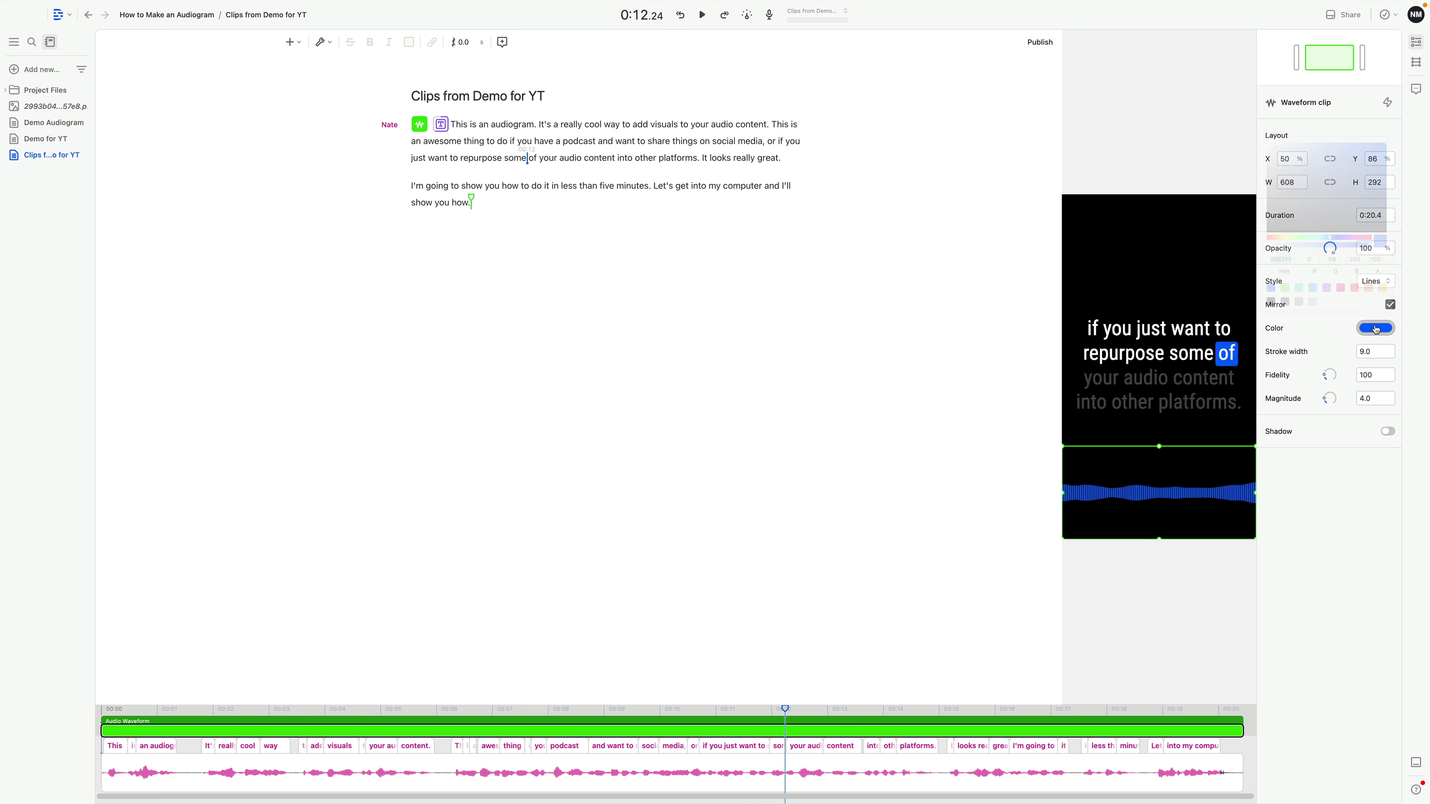
{"action": "left_click", "coordinate": [1325, 306]}
{"action": "left_click", "coordinate": [956, 410]}
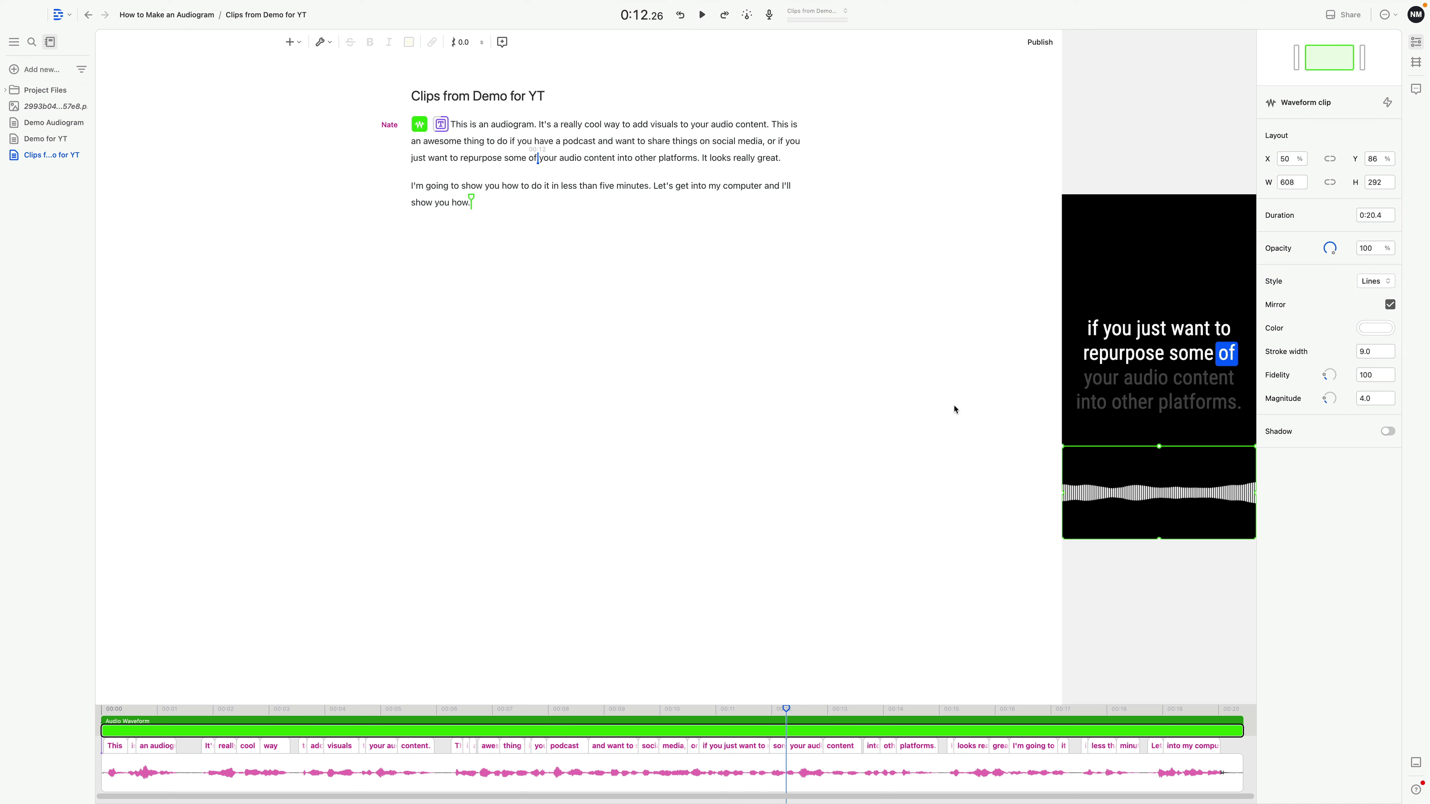
Insert a progress bar spanning the entire transcript, placed along the video frame's top edge, and preview the playback
{"action": "left_click", "coordinate": [1159, 366]}
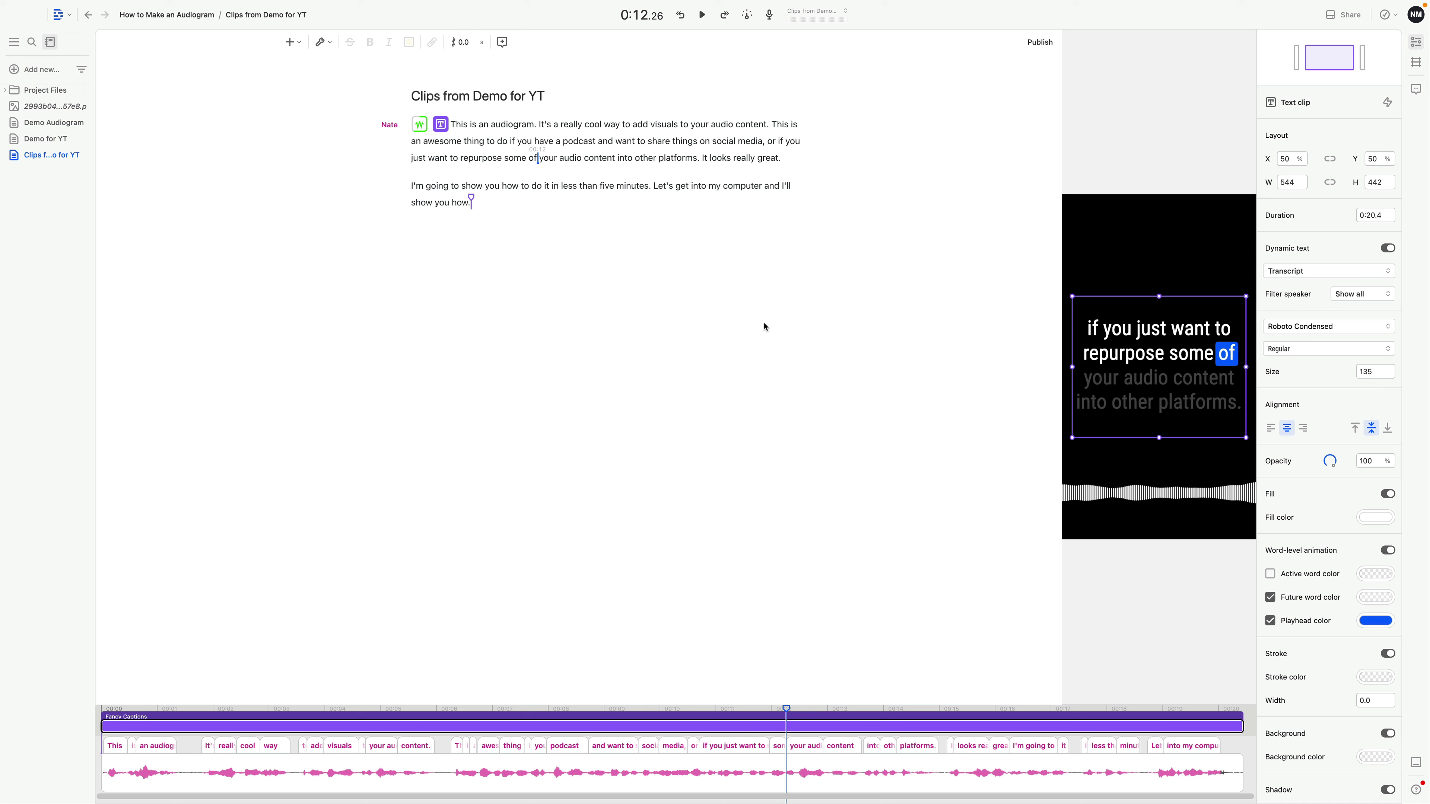
{"action": "key", "text": "ctrl+a"}
{"action": "left_click", "coordinate": [487, 203]}
{"action": "key", "text": "ctrl+a"}
{"action": "left_click", "coordinate": [414, 45]}
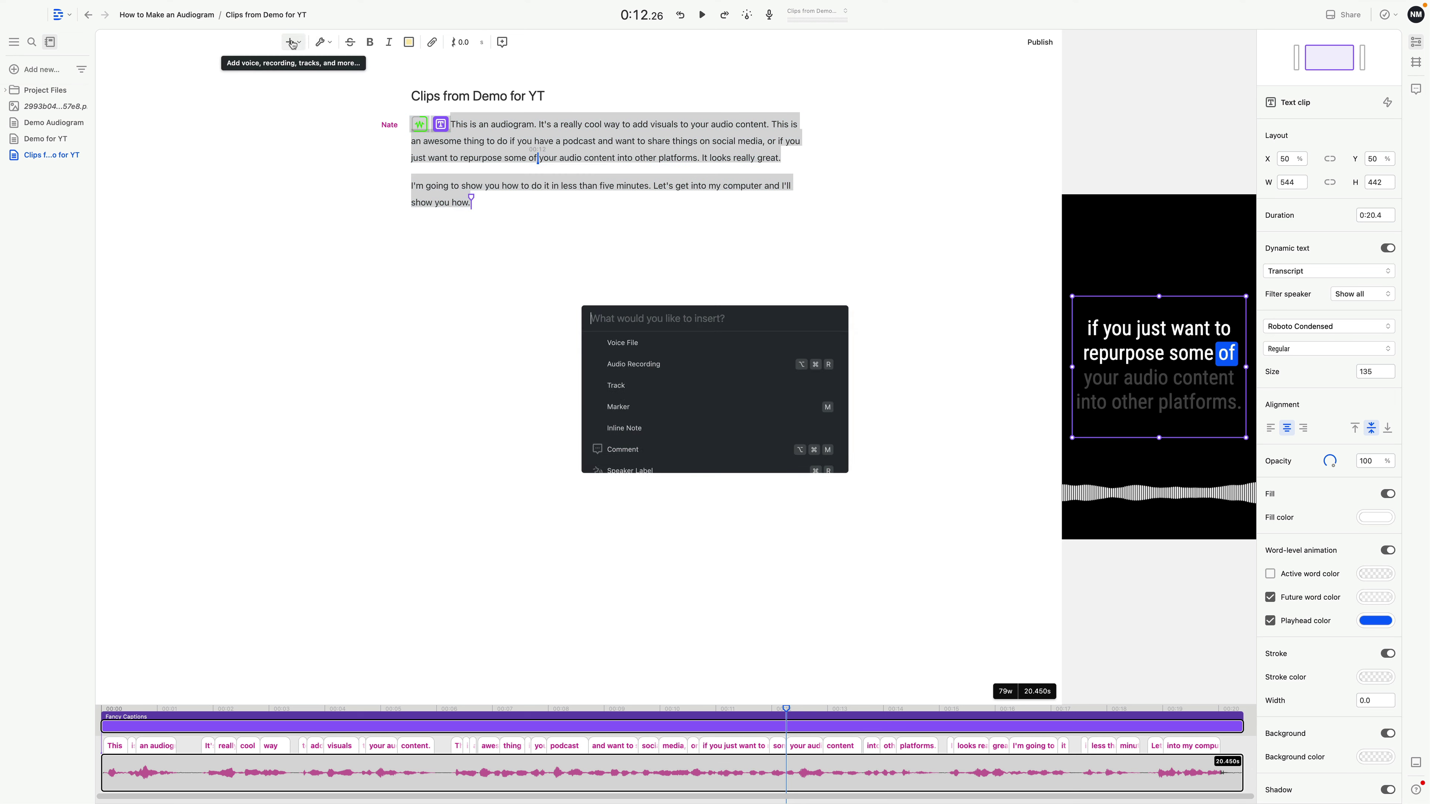
{"action": "left_click", "coordinate": [662, 432]}
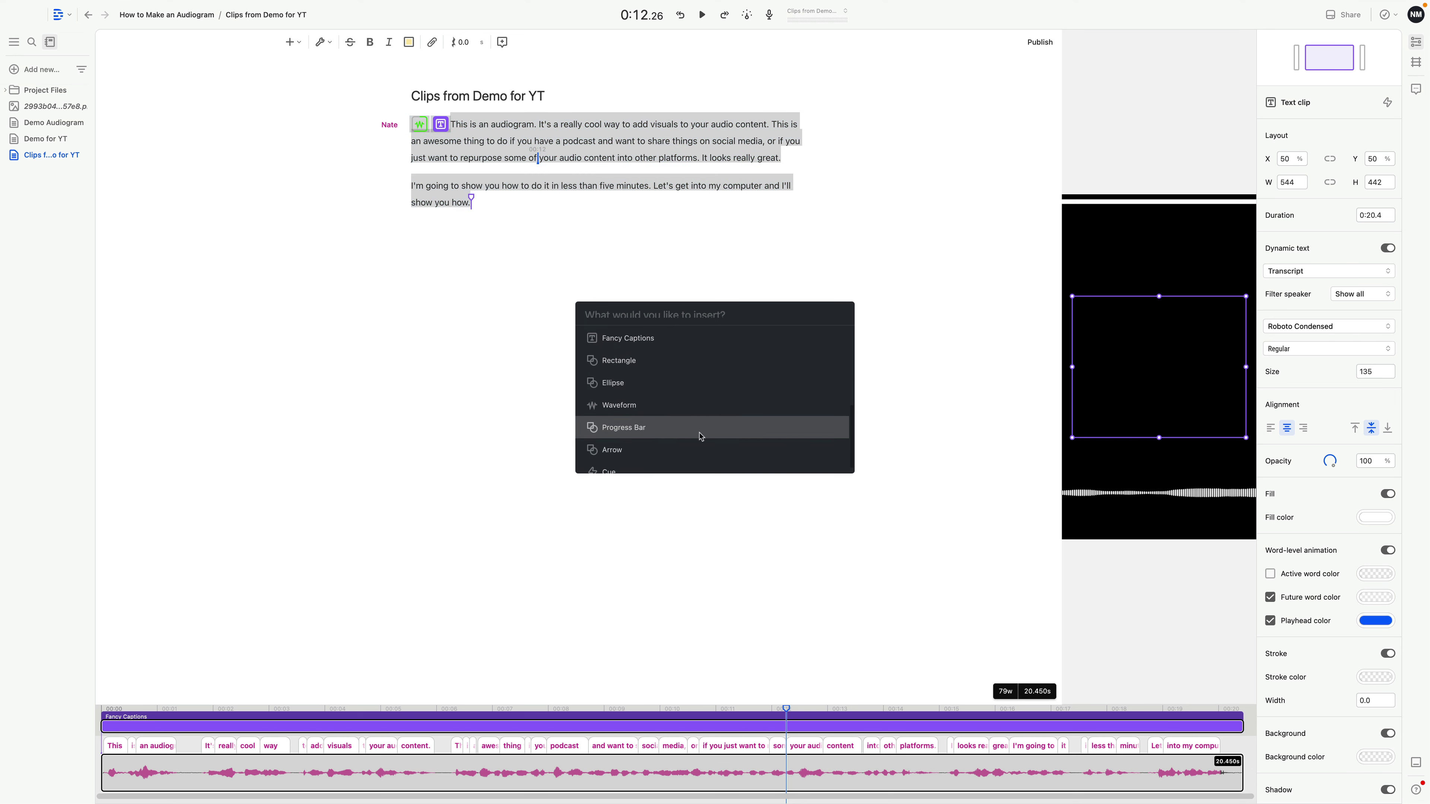
{"action": "left_click_drag", "start_coordinate": [1145, 201], "coordinate": [1163, 208]}
{"action": "left_click", "coordinate": [702, 15]}
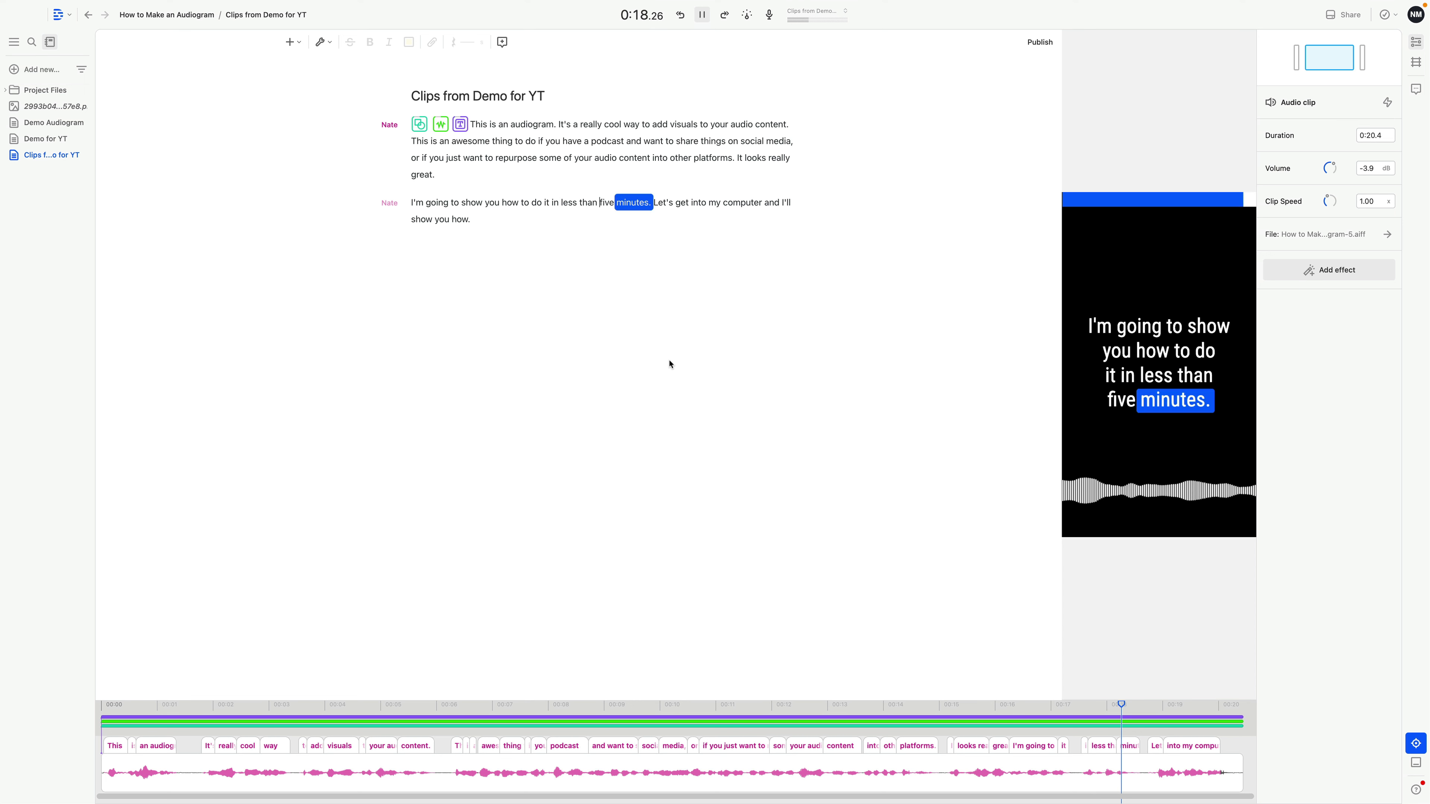
{"action": "left_click", "coordinate": [703, 17]}
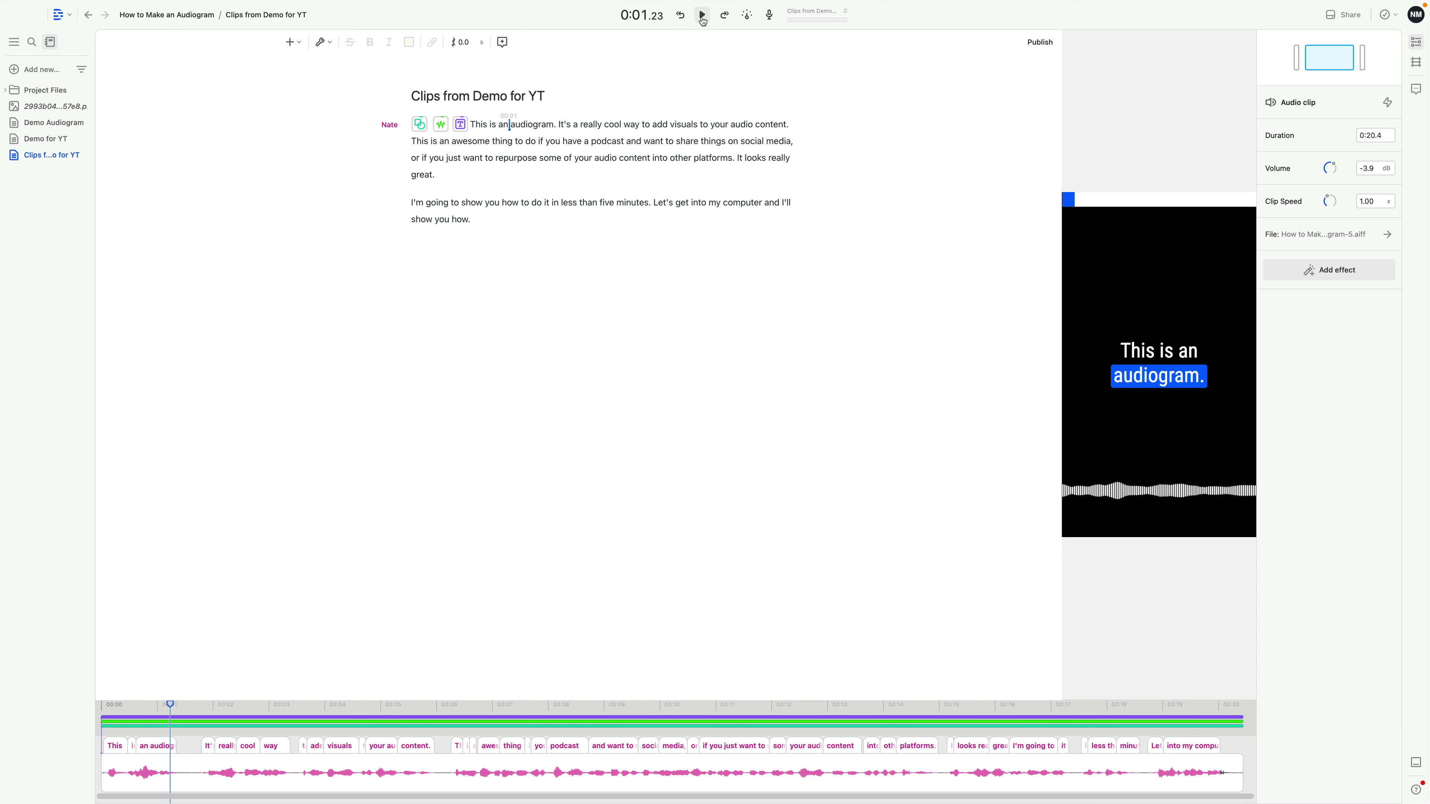
Move the 2993b0 PNG logo into Project Files and add it above the captions for the whole composition at X 50%, Y 19% and 29% size
{"action": "left_click", "coordinate": [51, 91]}
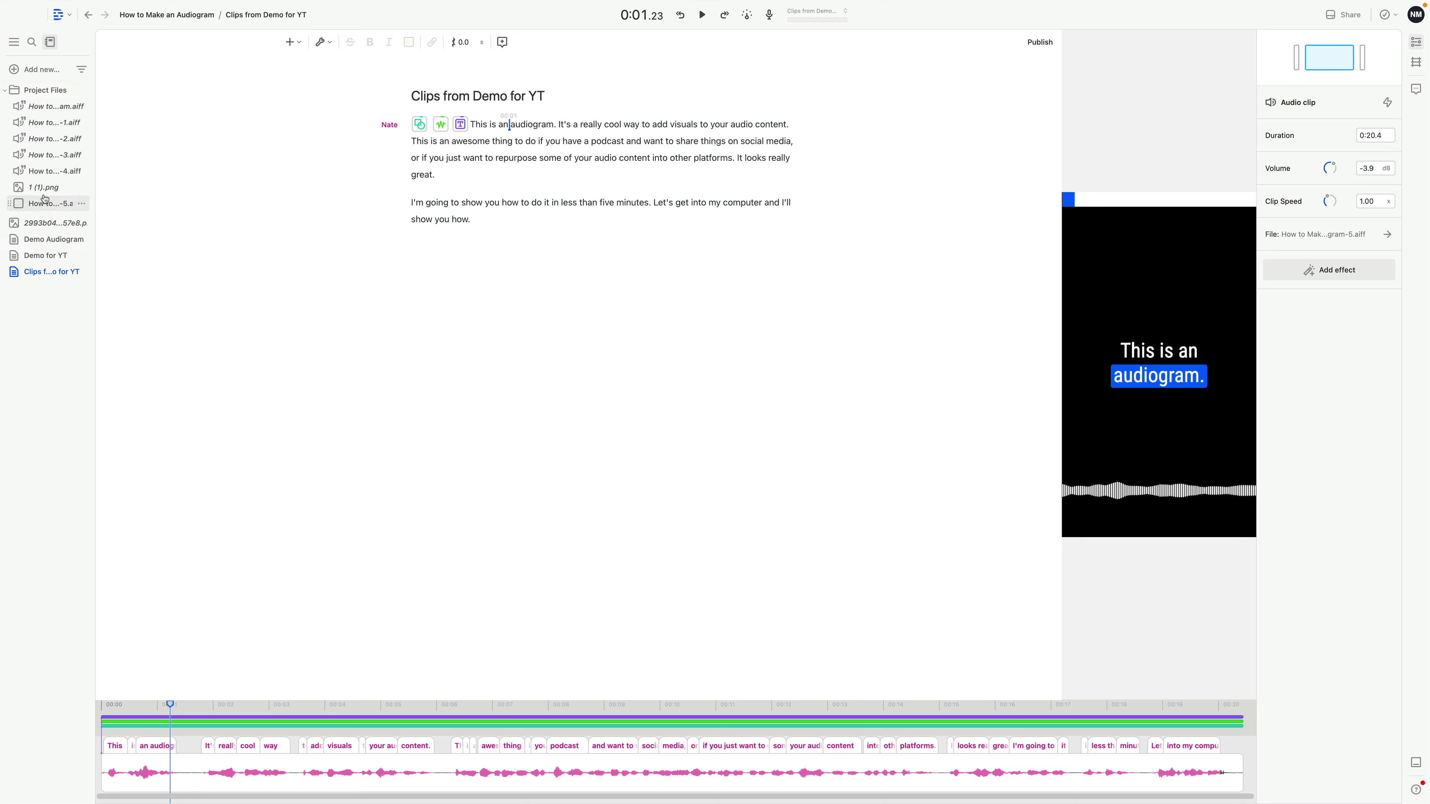
{"action": "left_click_drag", "start_coordinate": [48, 224], "coordinate": [48, 169]}
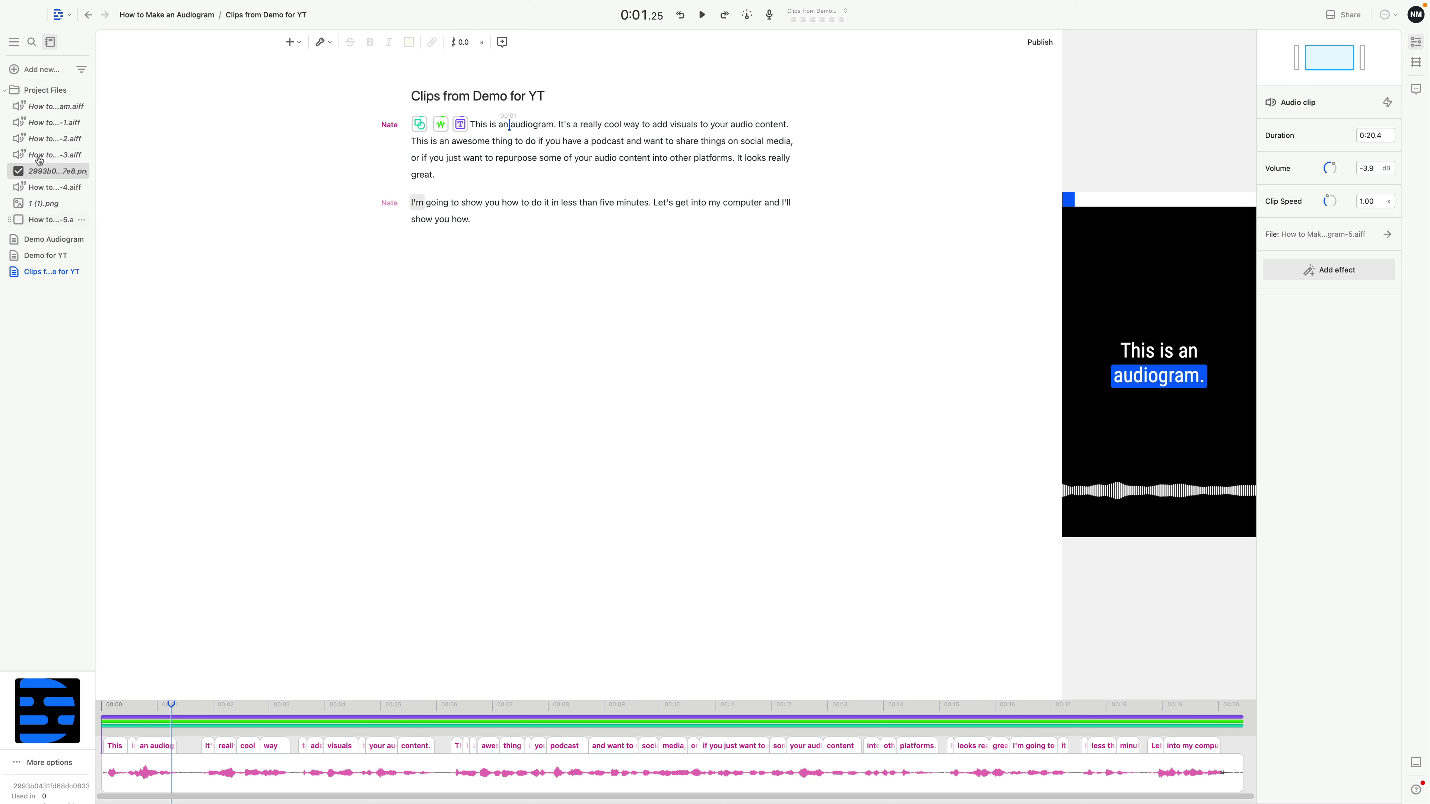
{"action": "left_click", "coordinate": [574, 172]}
{"action": "key", "text": "super+a"}
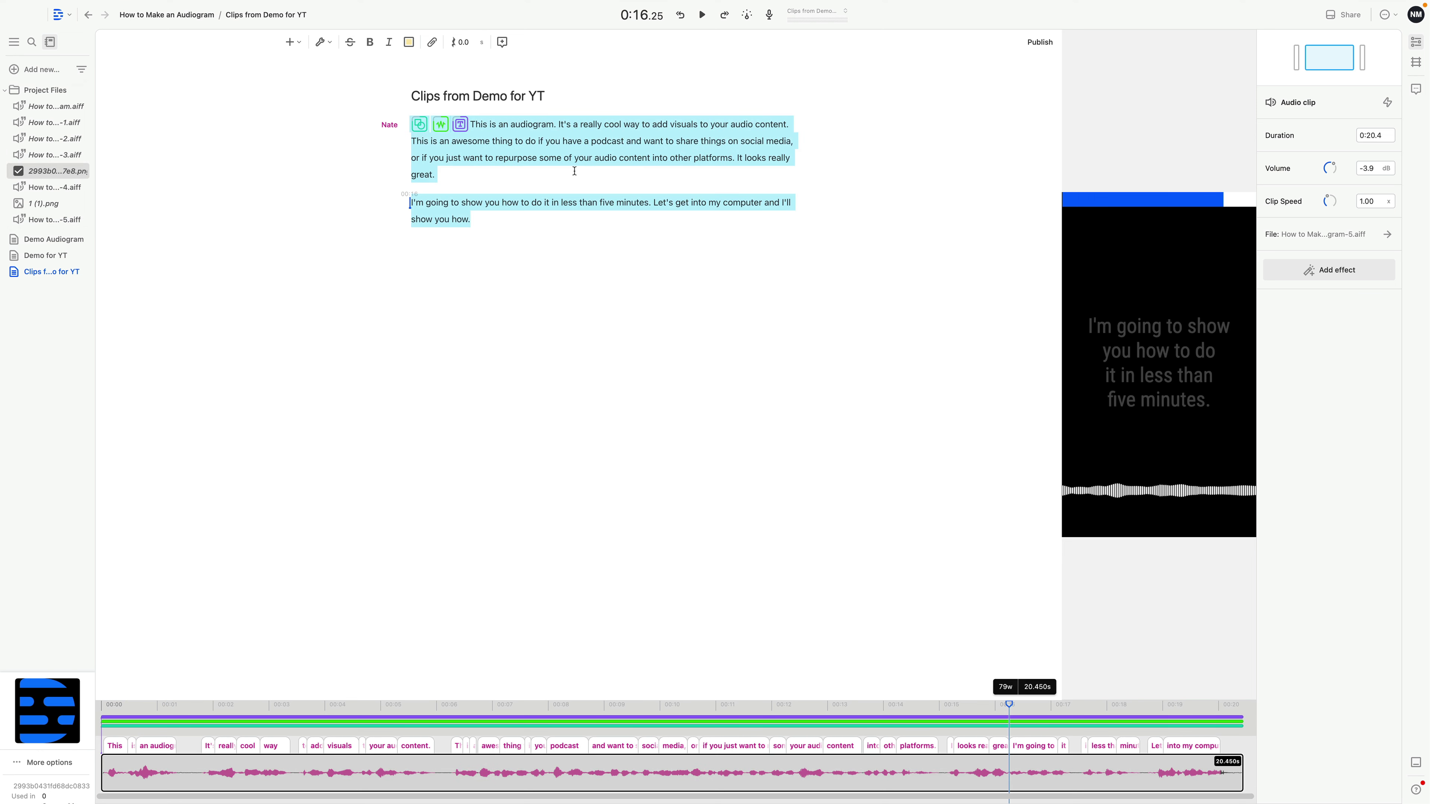
{"action": "left_click_drag", "start_coordinate": [45, 172], "coordinate": [207, 728]}
{"action": "left_click", "coordinate": [701, 15]}
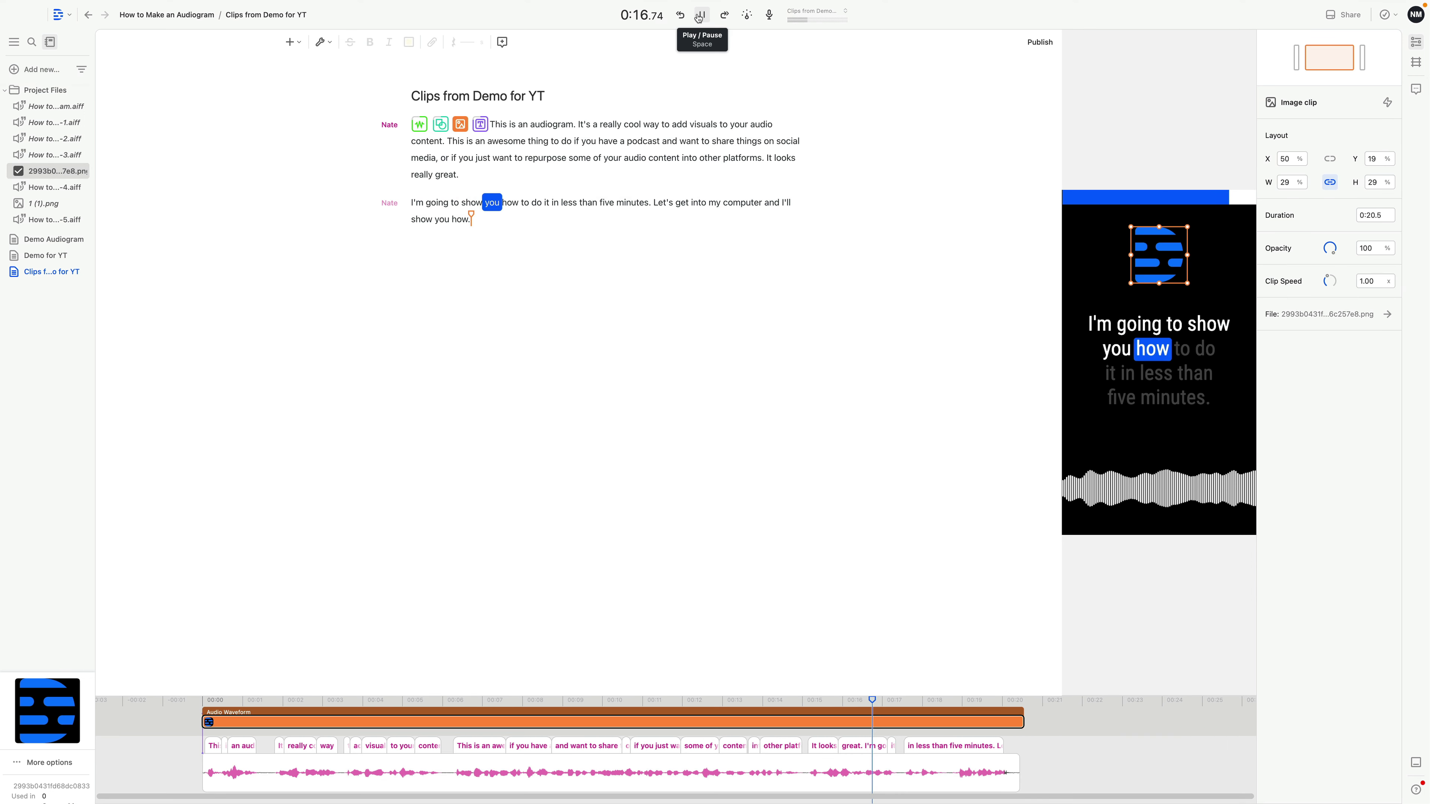
{"action": "left_click", "coordinate": [699, 16]}
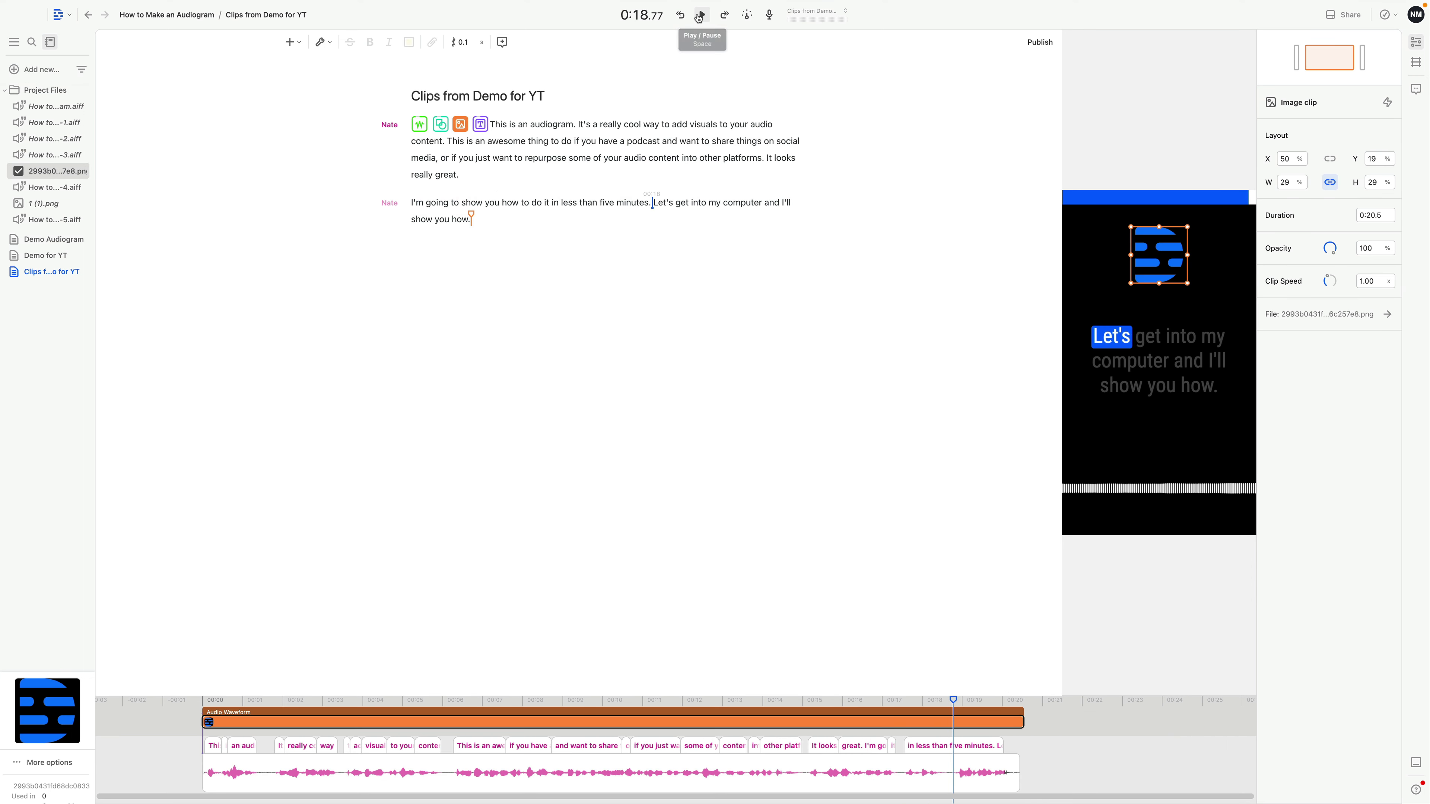